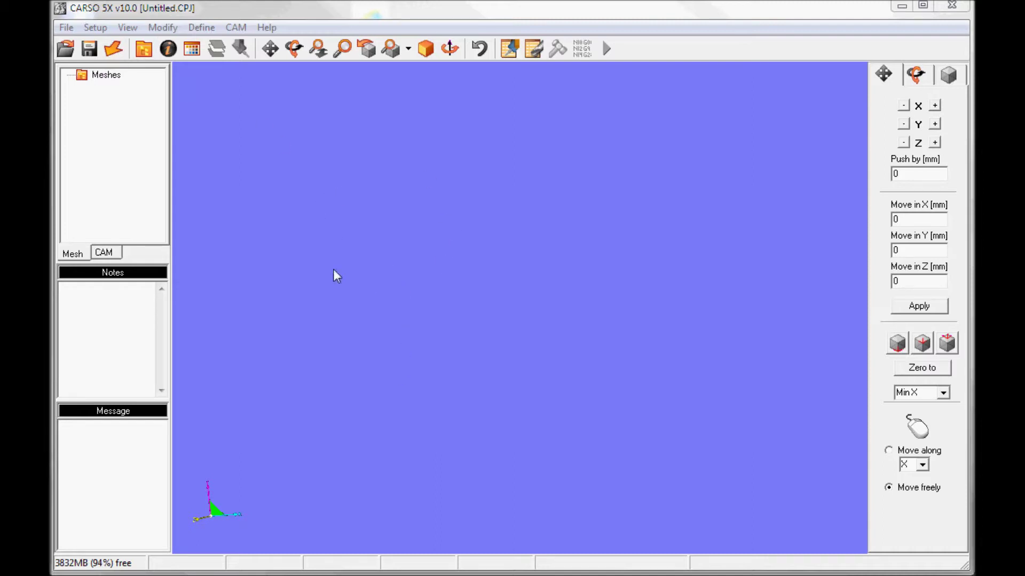
Step: Import Defect Capitel.STL and orbit the mesh so its front faces the viewer
click(114, 55)
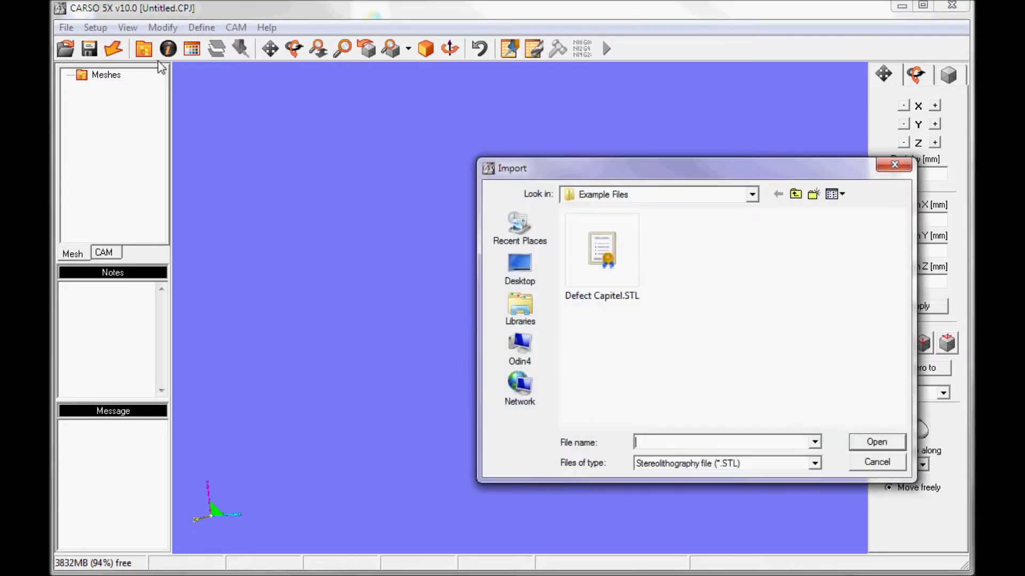
double_click(588, 246)
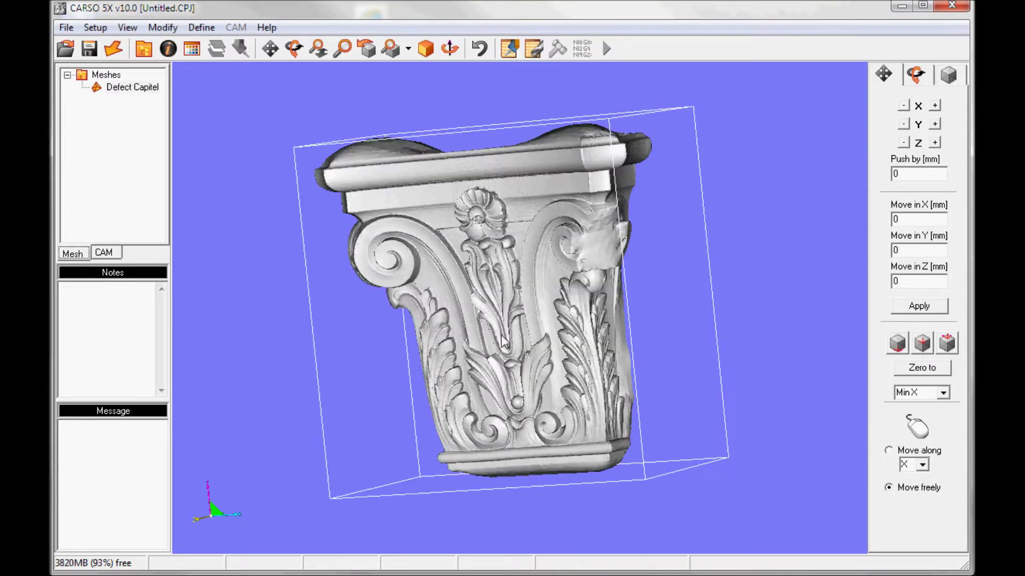
drag(523, 305, 625, 183)
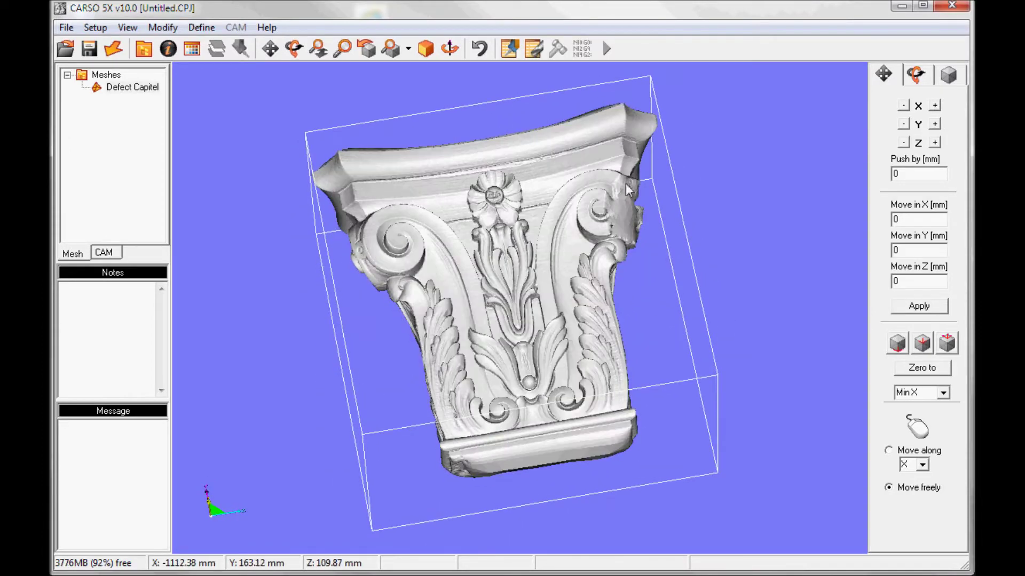
drag(644, 320, 549, 326)
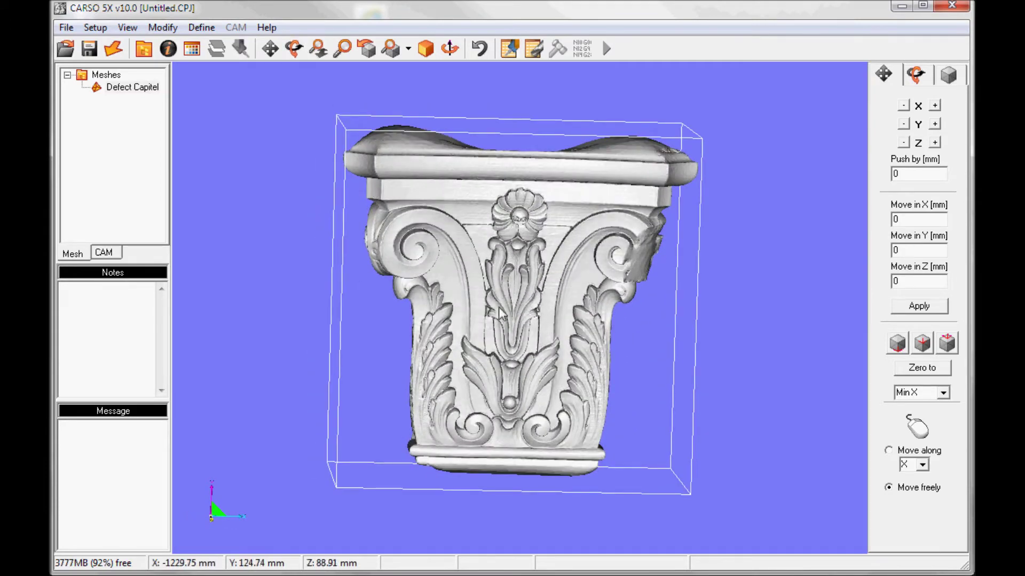
drag(499, 313, 515, 297)
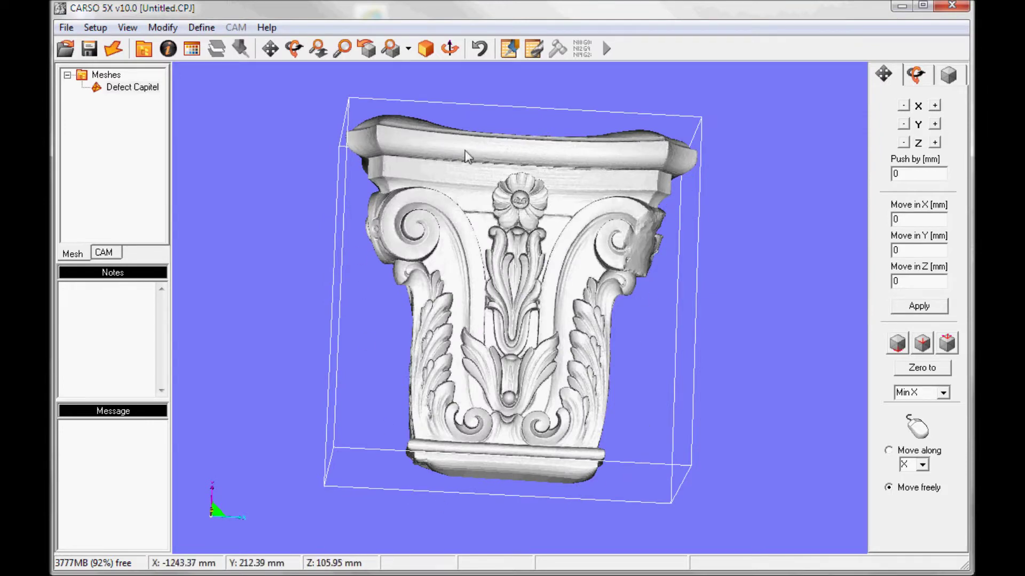
Step: Define a 500 × 500 mm YZ-plane (Plane 3), then select the Defect Capitel mesh
click(162, 27)
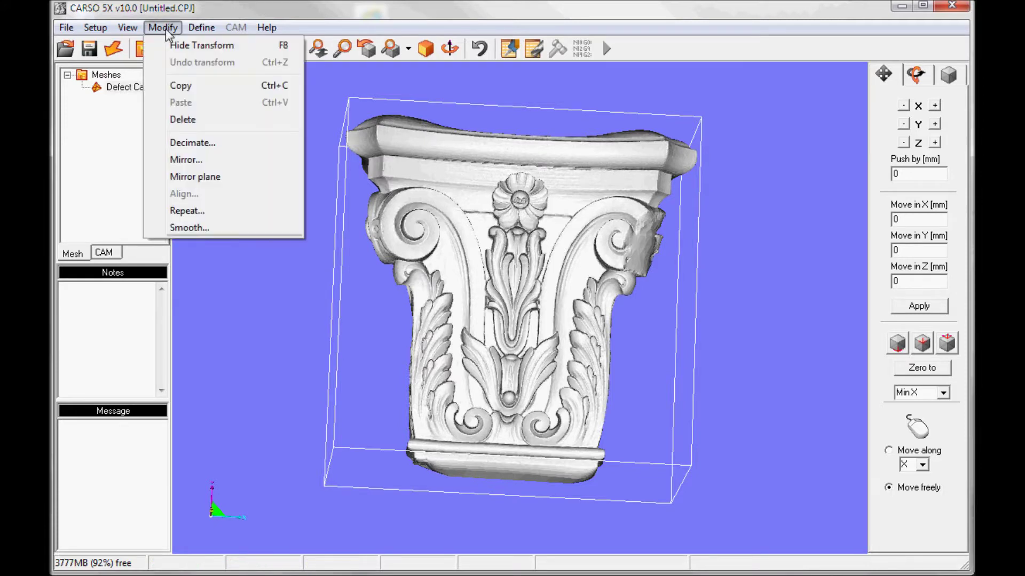
mouse_move(201, 27)
click(223, 46)
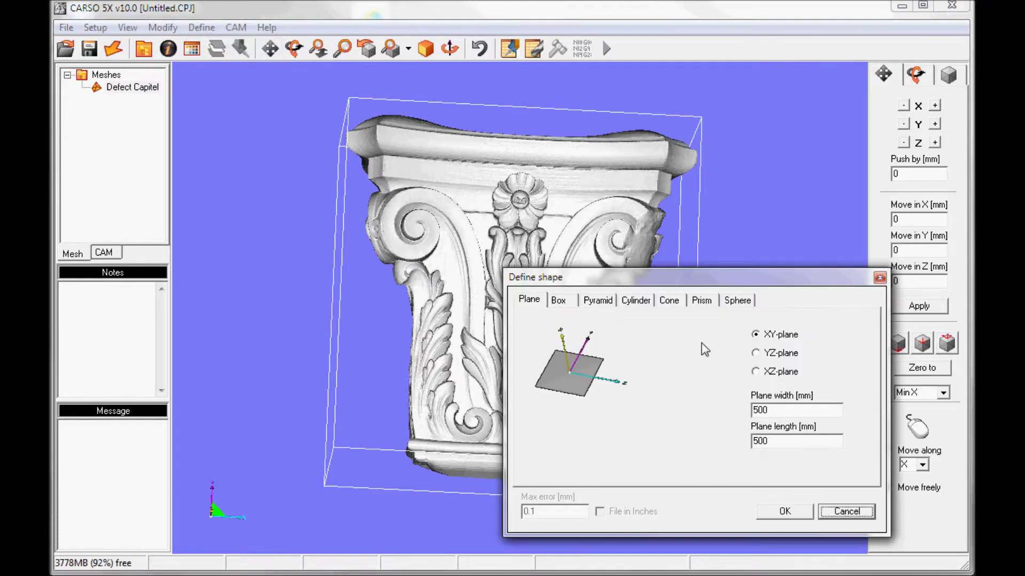
click(780, 357)
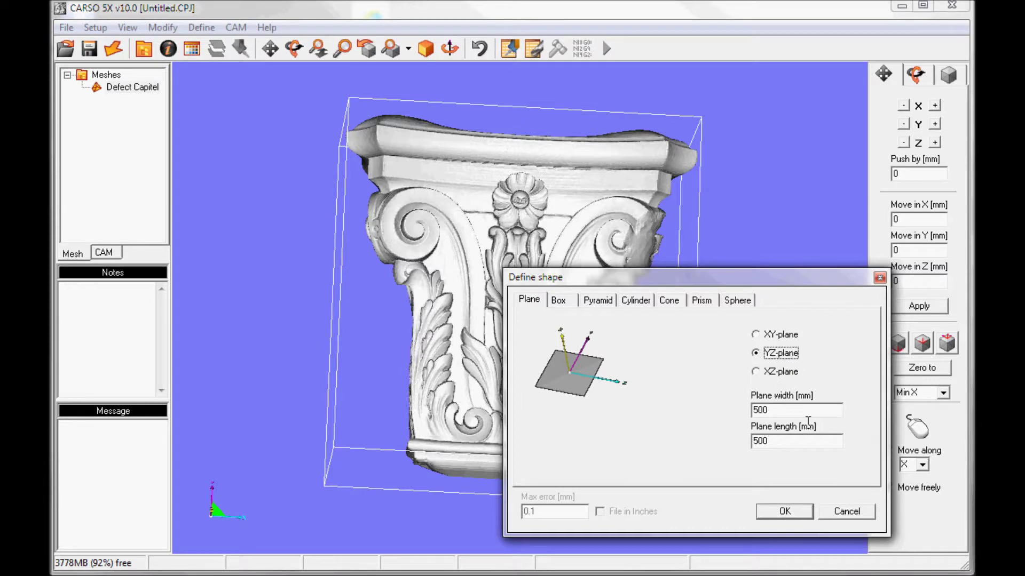
click(784, 511)
drag(796, 517, 636, 411)
click(373, 247)
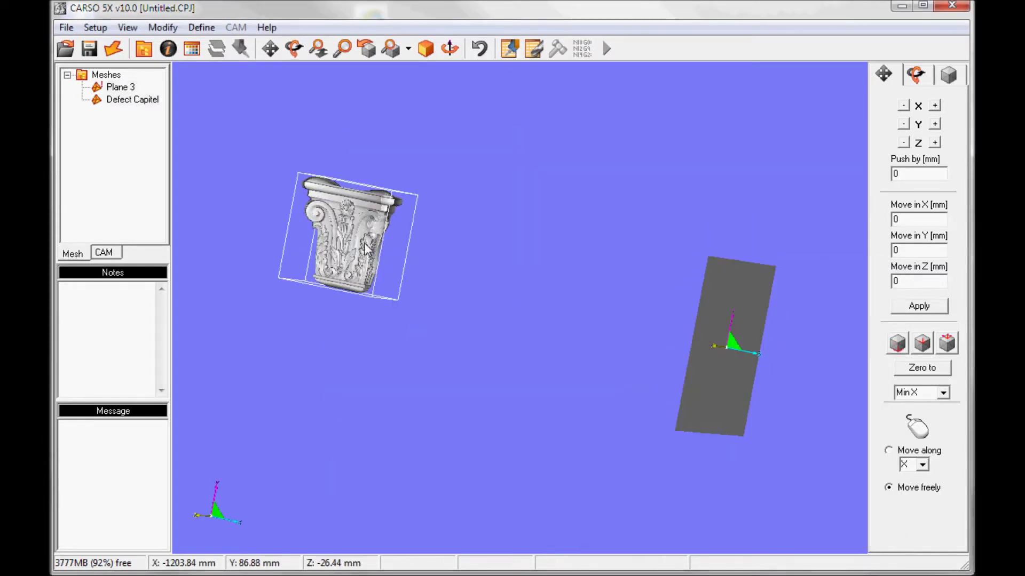
click(946, 344)
Step: Tilt Plane 3 by 180° about Y so it cuts vertically through the capital
key(f)
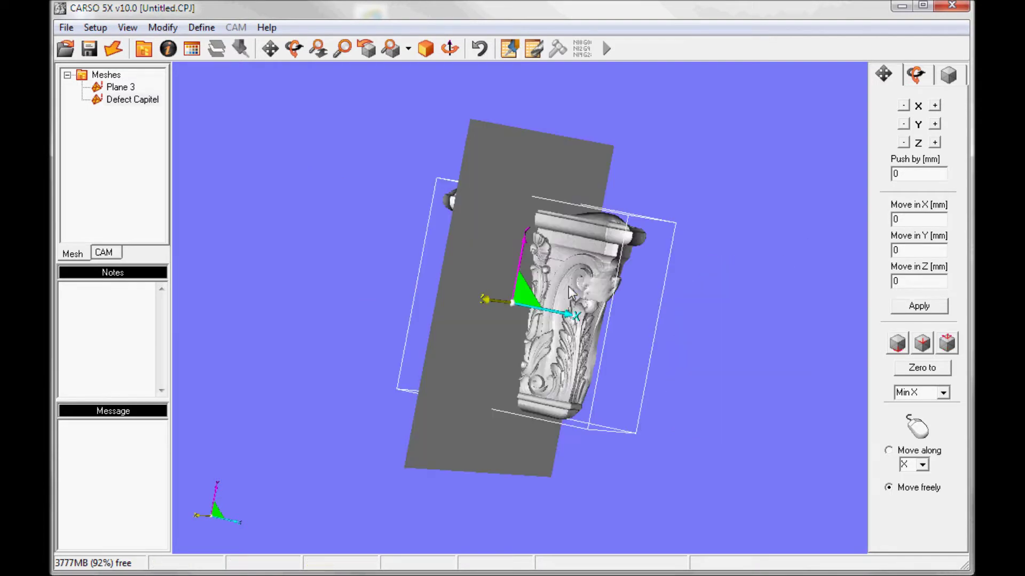
middle_drag(568, 288, 475, 208)
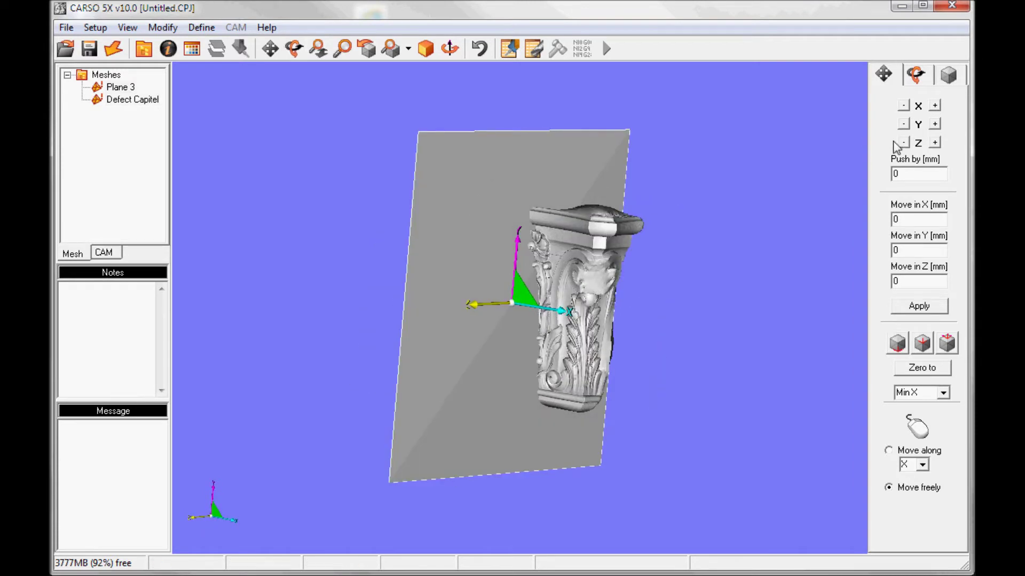
click(916, 75)
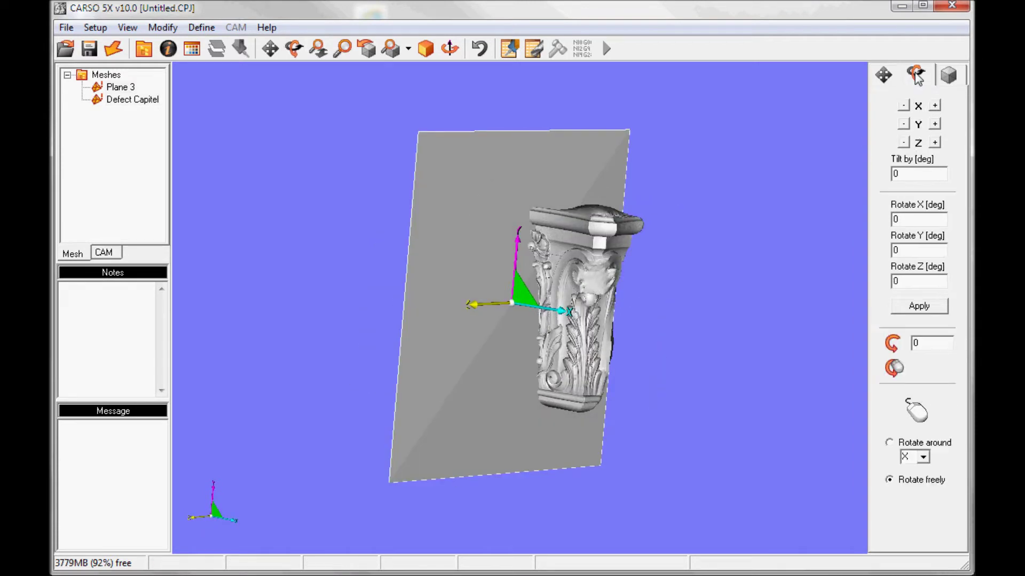
text(180)
click(934, 124)
drag(630, 296, 682, 288)
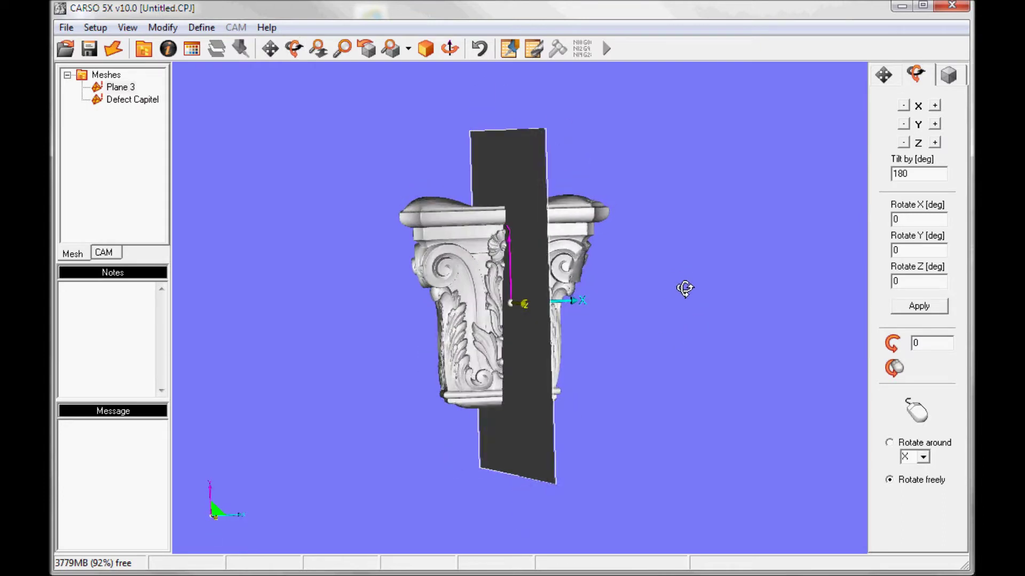
click(170, 31)
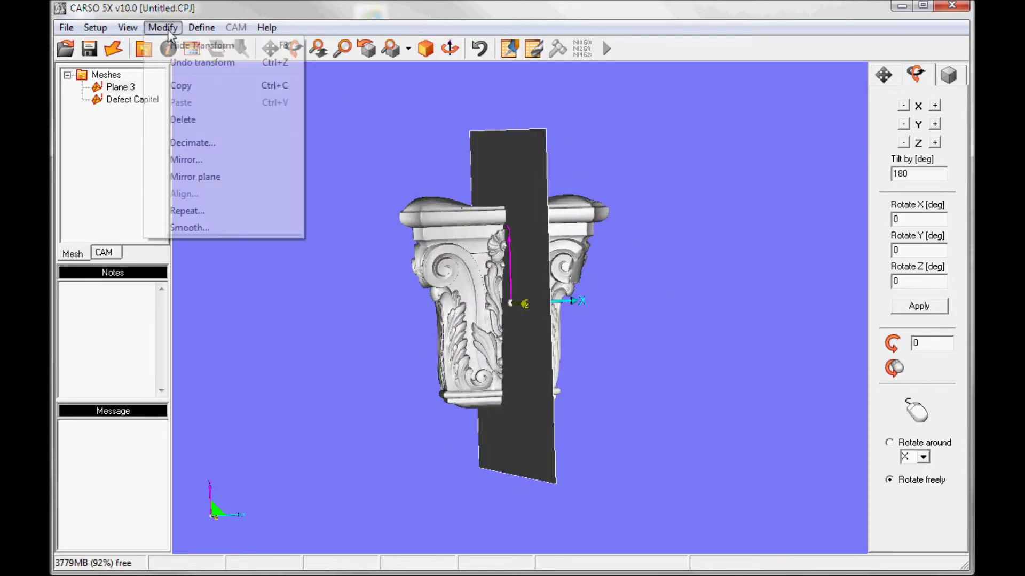
Step: Mirror Defect Capitel across Plane 3 to create the mirrored half under Copy of Meshes
click(199, 177)
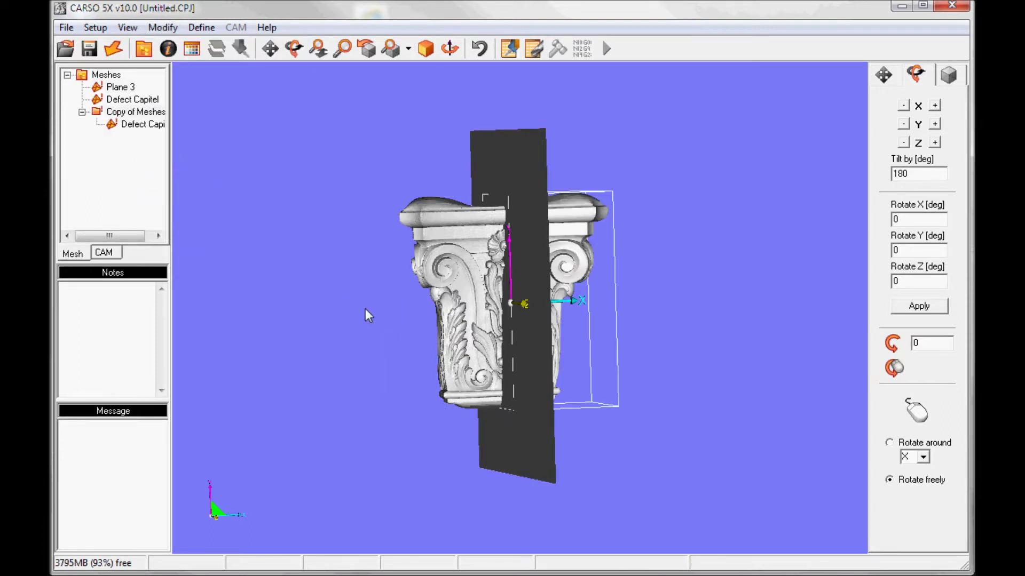
drag(399, 263, 384, 310)
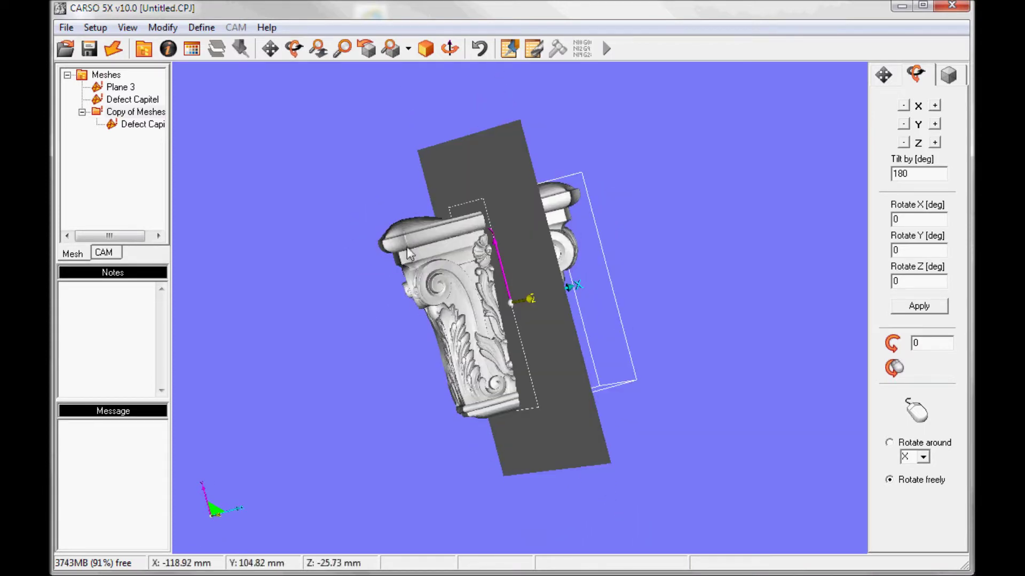
right_click(128, 89)
Step: Hide Plane 3, move Defect Capitel into Copy of Meshes, and collapse that group
click(163, 140)
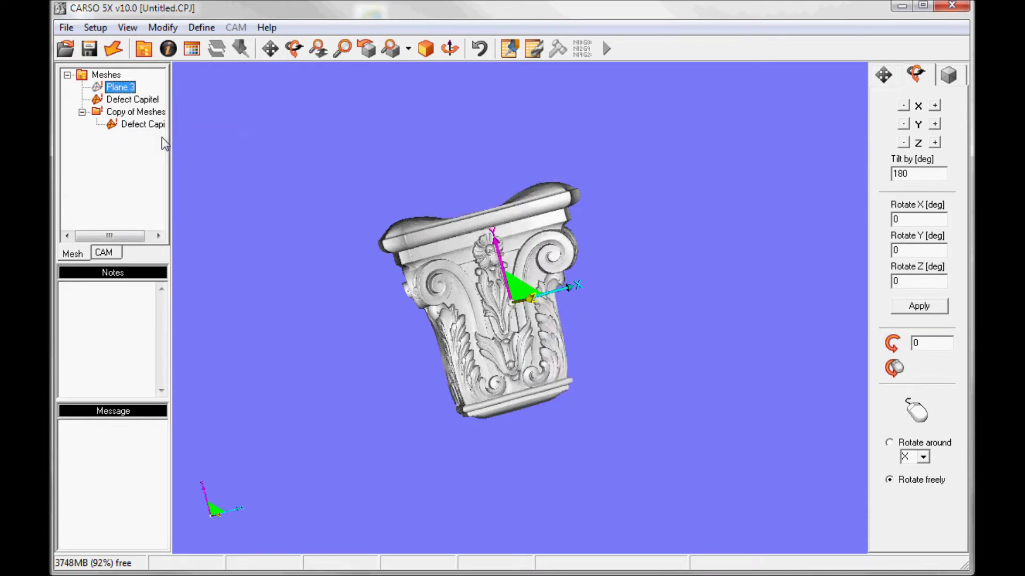
click(136, 112)
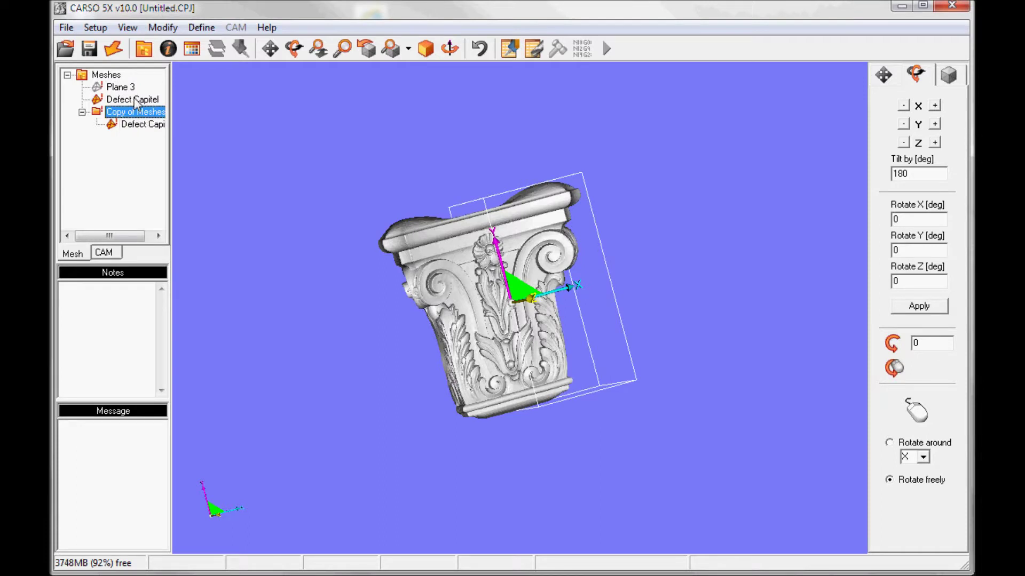
click(136, 101)
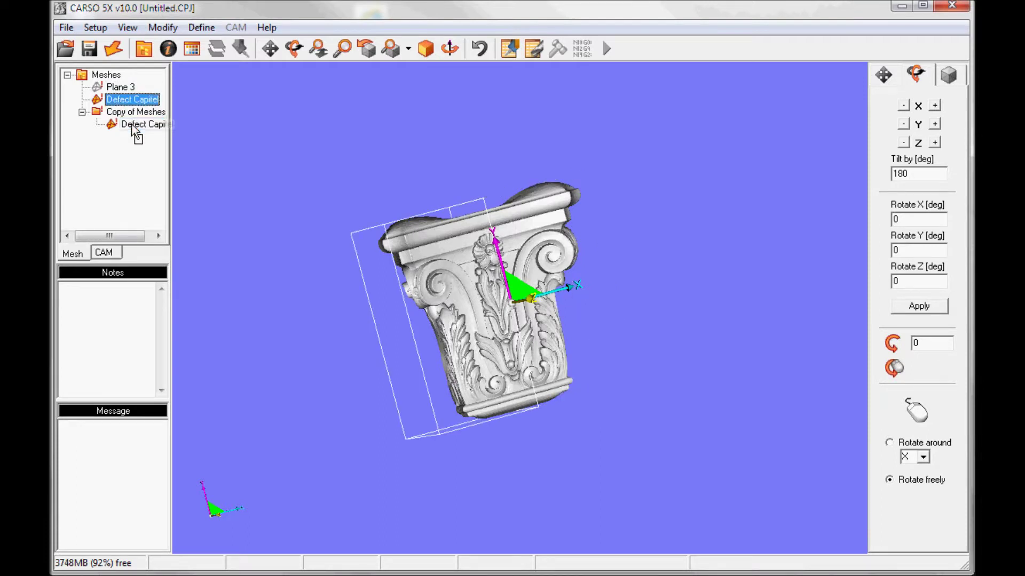
drag(133, 127, 134, 128)
click(82, 99)
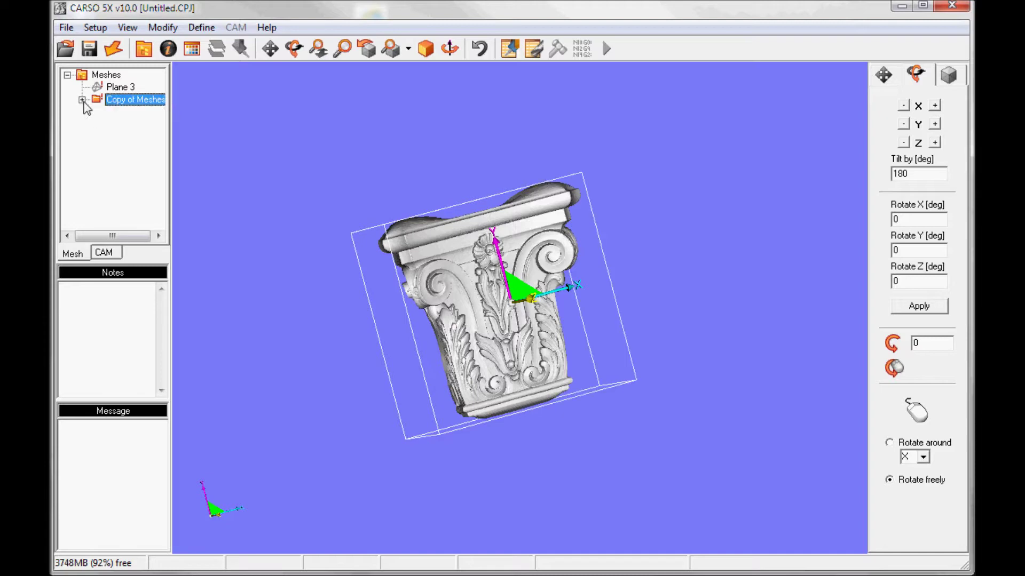
drag(528, 321, 534, 368)
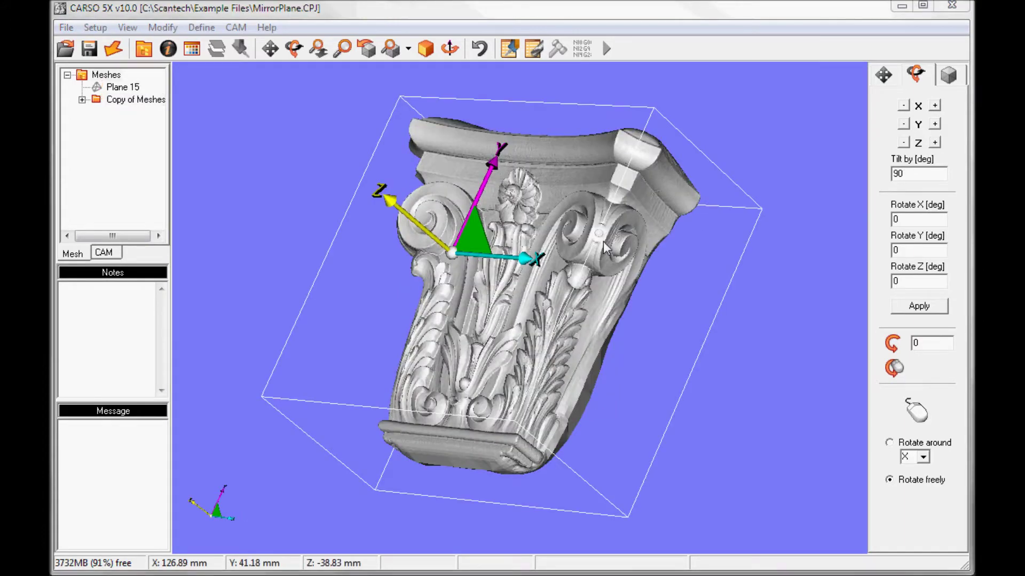
Step: Push the combined capital 165 mm up along Z
drag(539, 331, 510, 326)
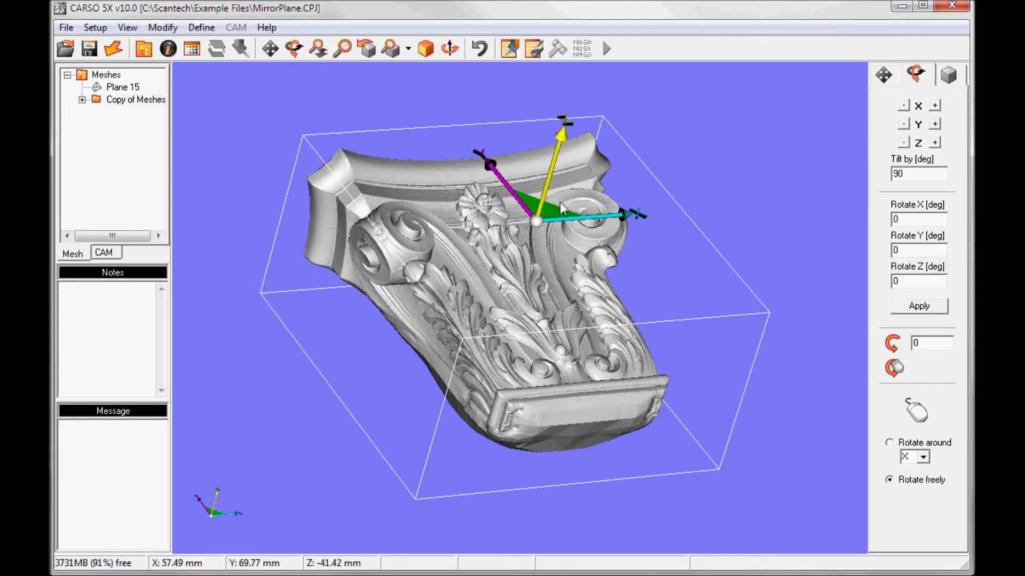
click(885, 75)
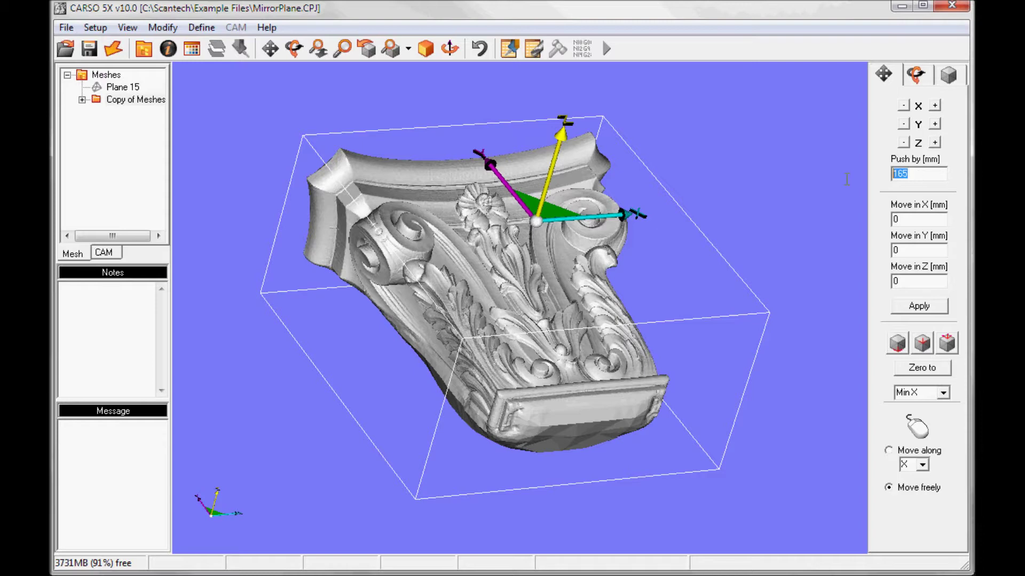
click(935, 143)
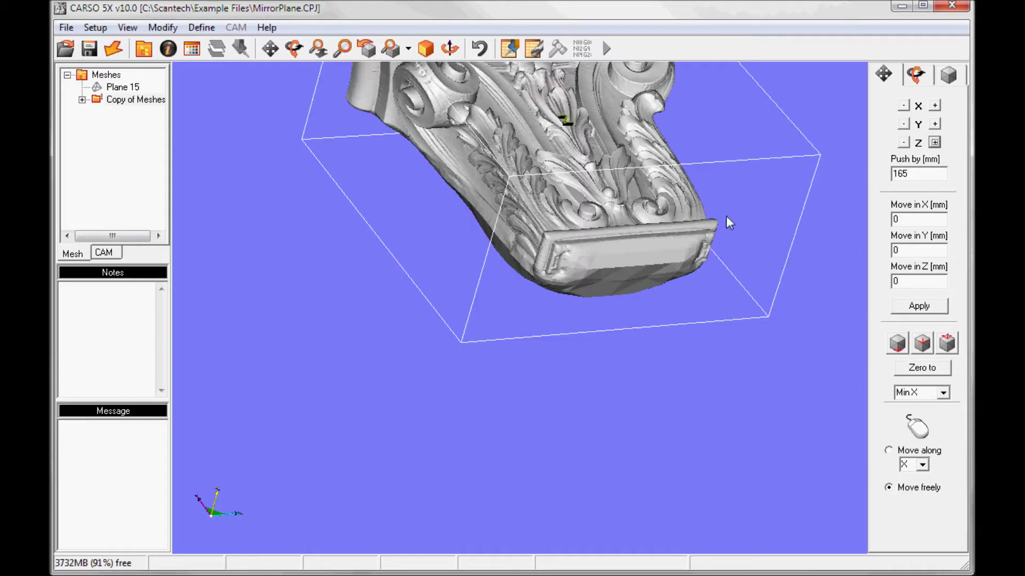
drag(630, 177, 652, 350)
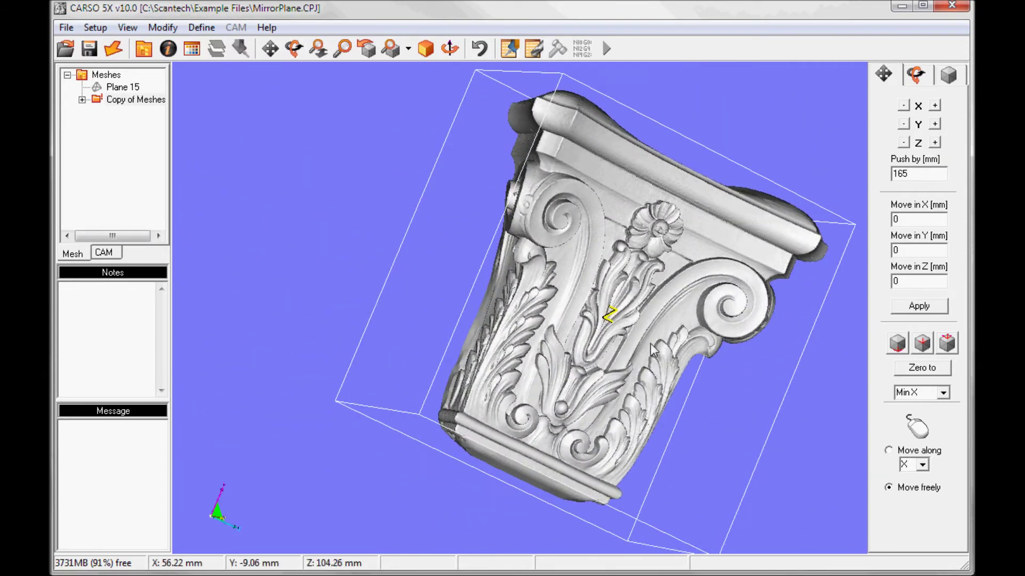
click(163, 28)
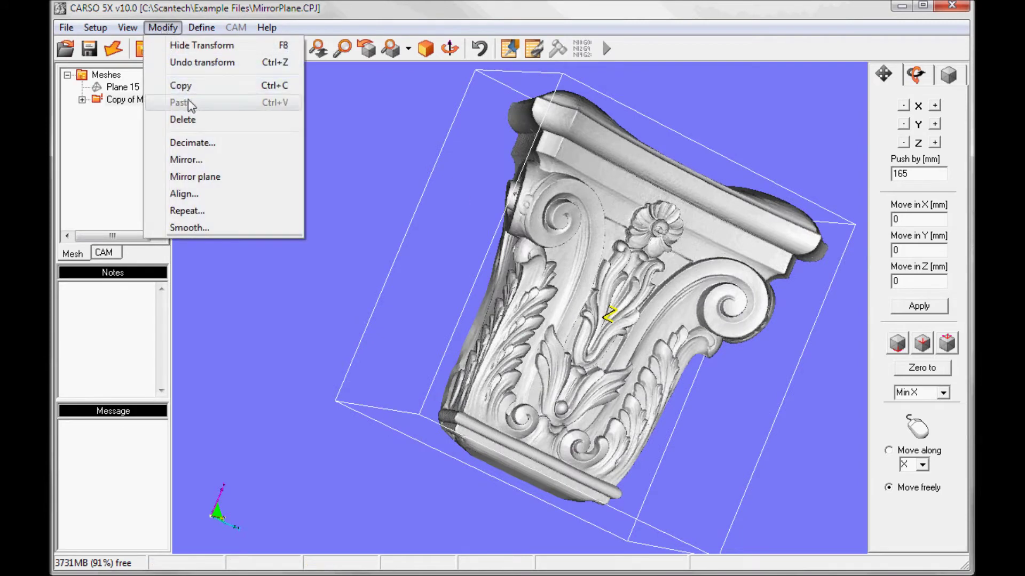
Step: Copy and paste the combined capital mesh to make a duplicate
click(190, 85)
click(163, 27)
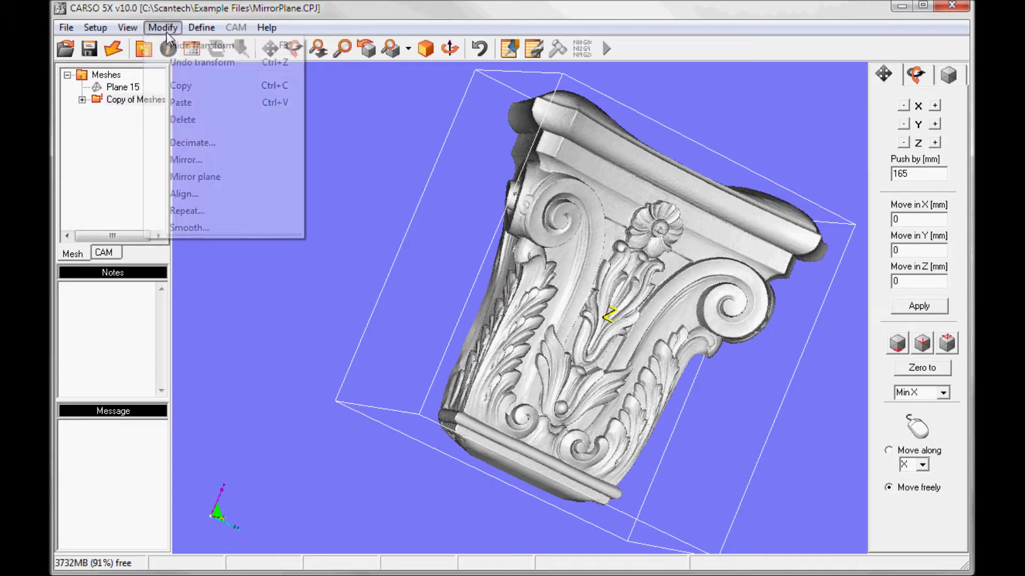
click(197, 105)
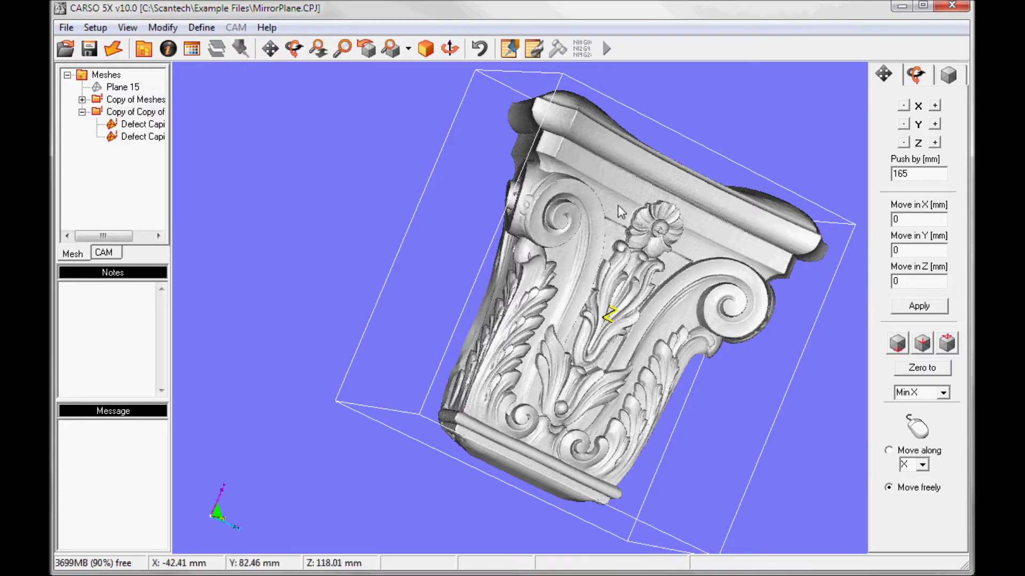
drag(620, 211, 376, 256)
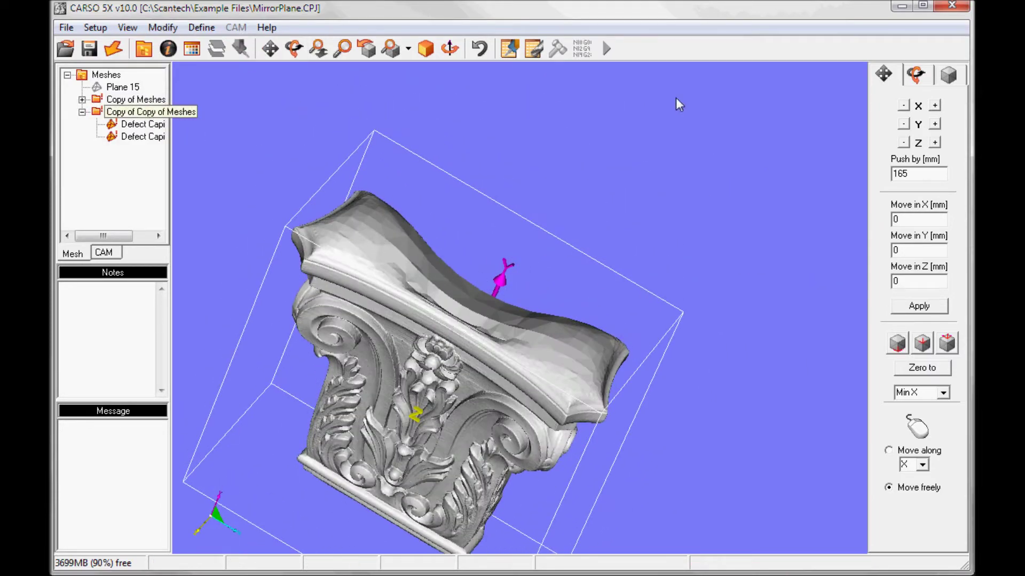
Step: Tilt the duplicate 90° about Y so the two capitals join at a corner
click(916, 74)
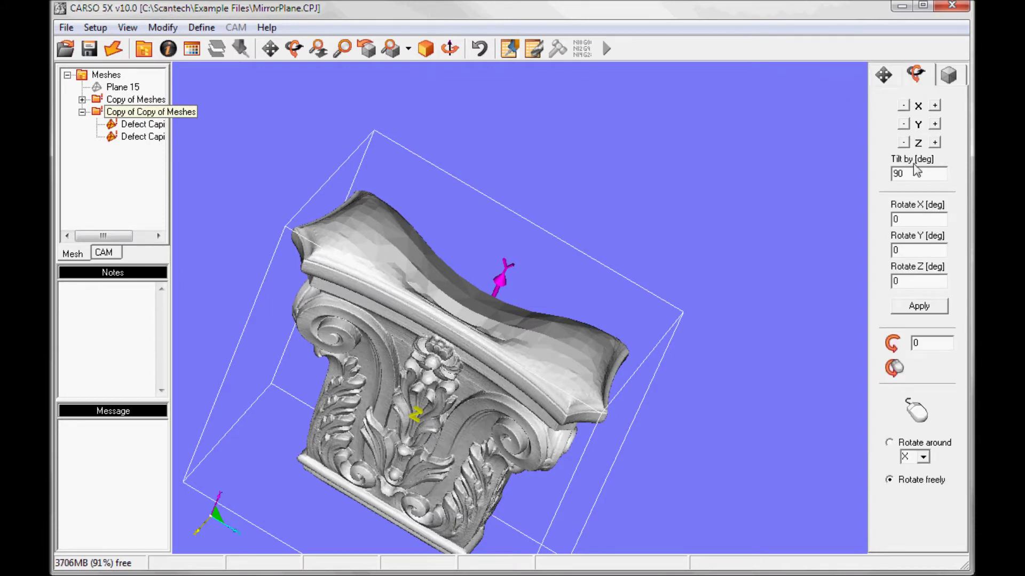
click(860, 175)
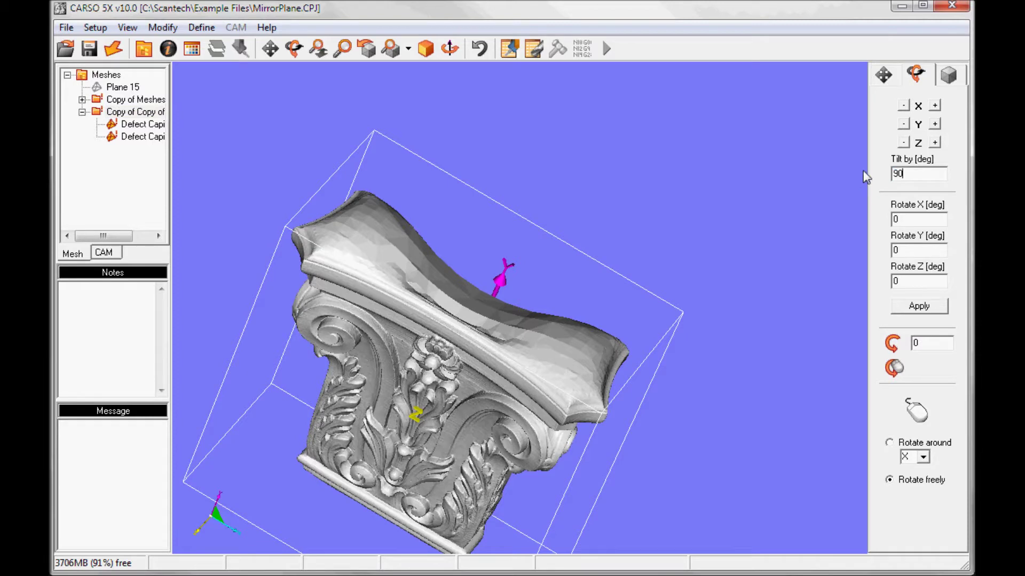
click(935, 125)
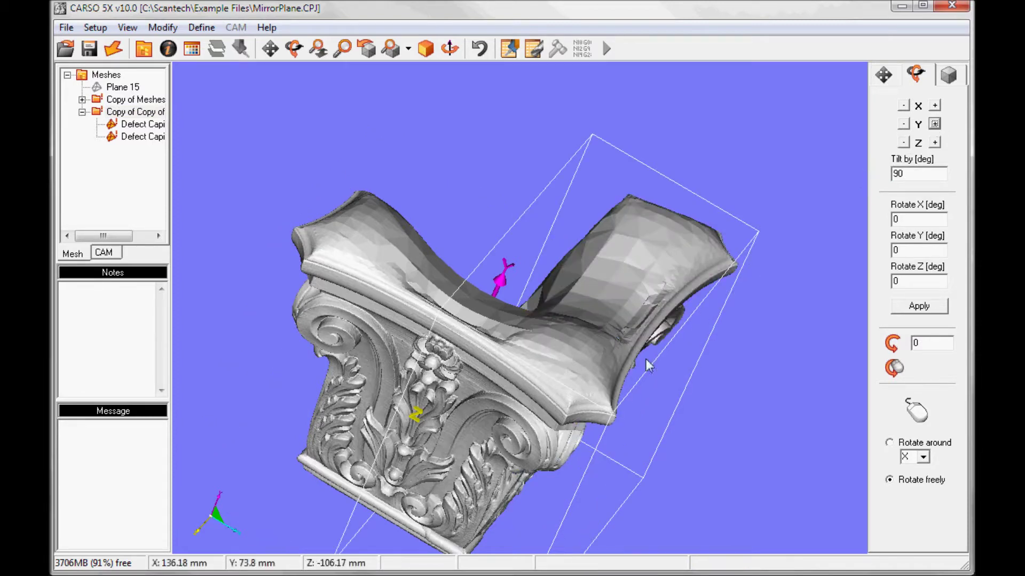
drag(634, 447, 610, 422)
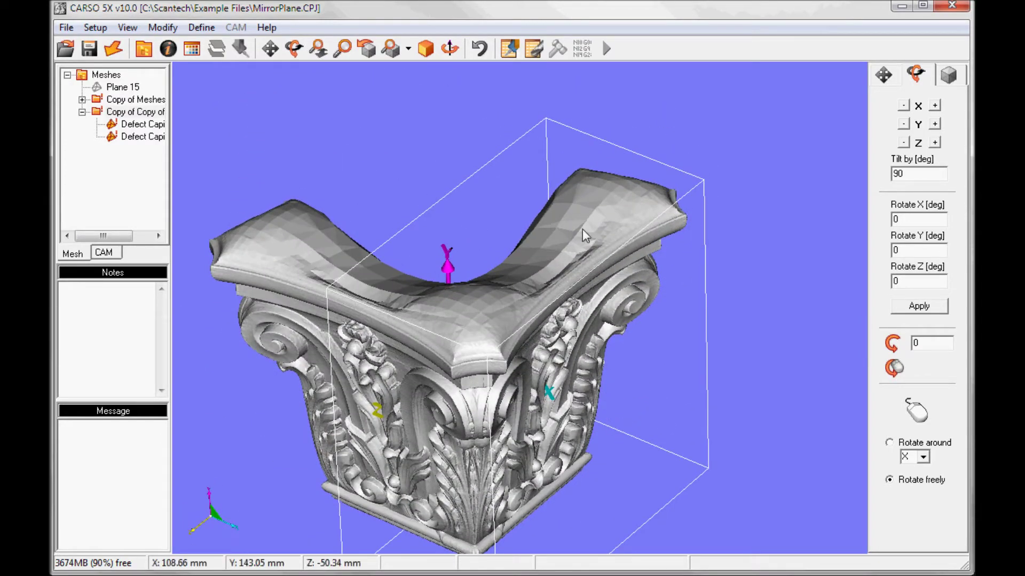
click(163, 27)
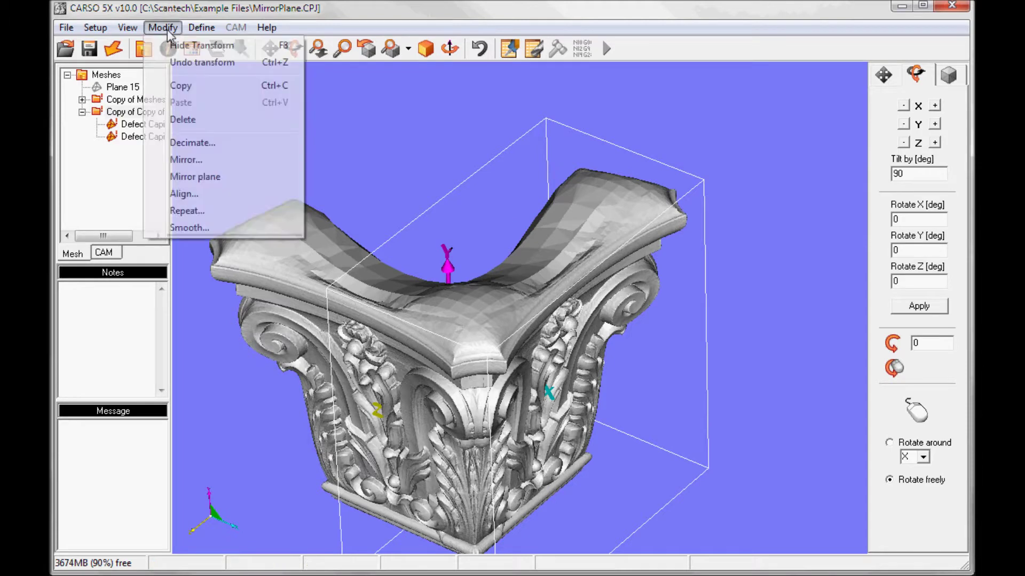
Step: Paste another copy of the rotated capital and tilt it a further 90° about Y
click(190, 92)
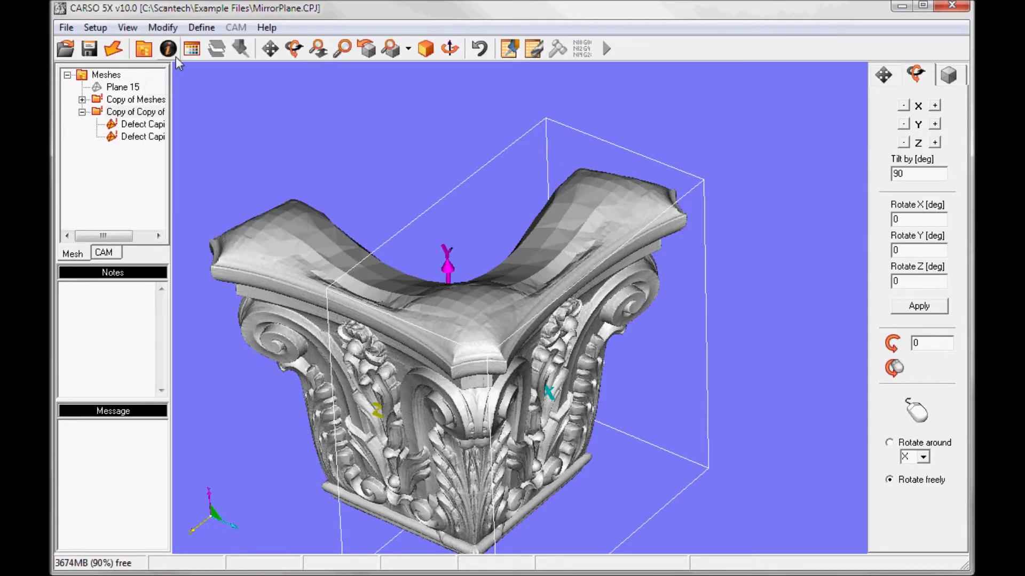
click(165, 27)
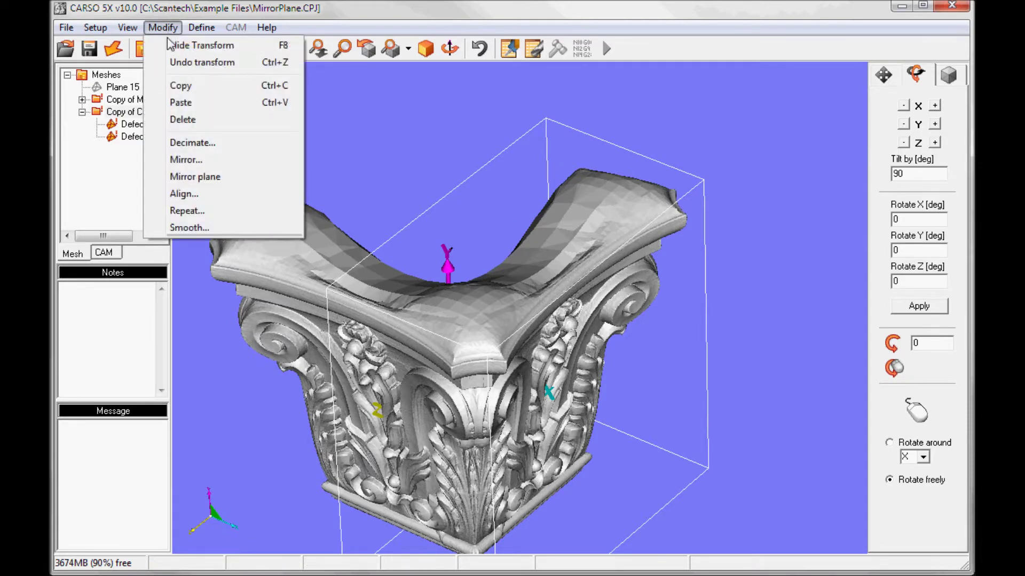
click(186, 102)
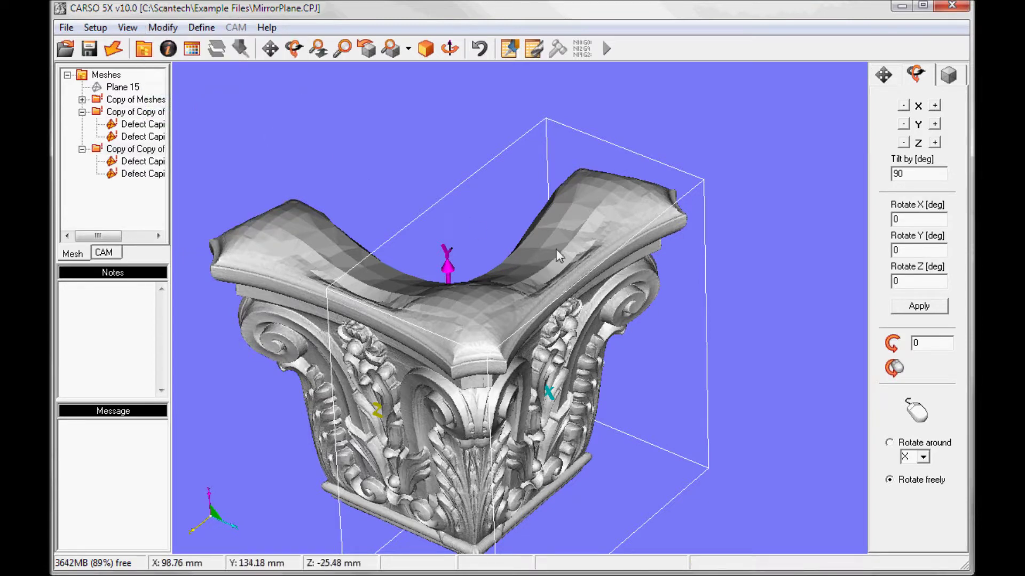
click(934, 126)
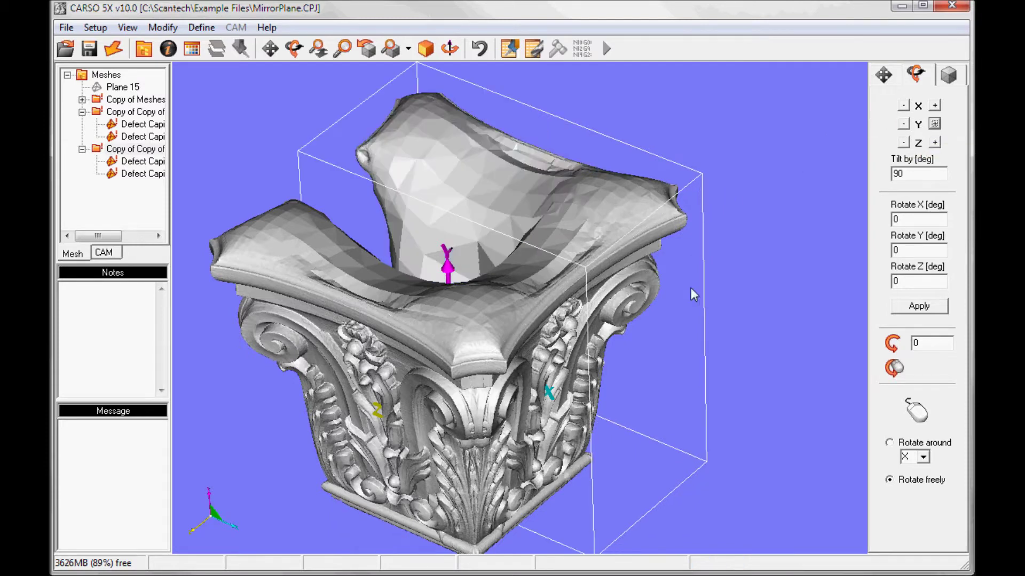
drag(662, 304, 454, 320)
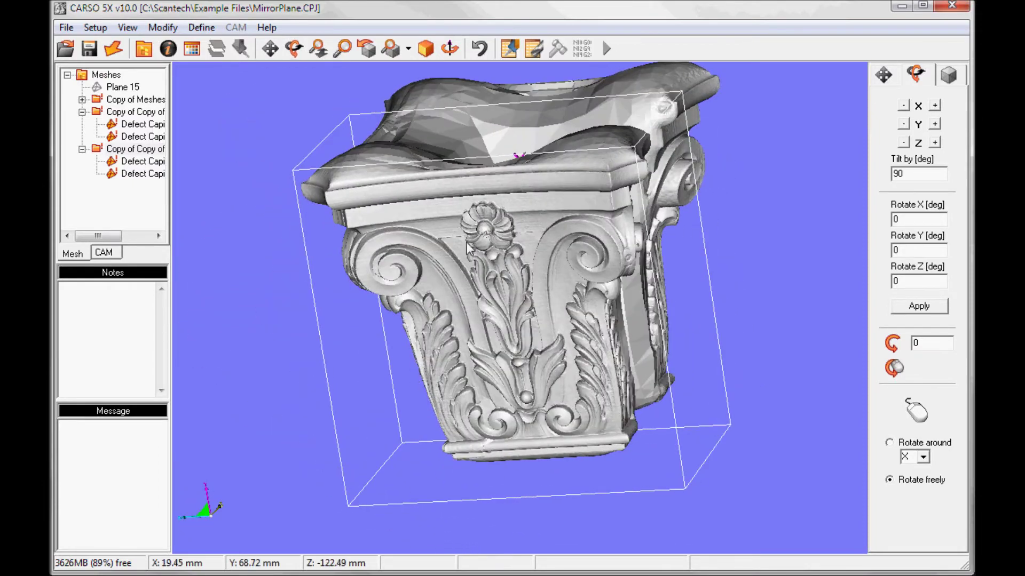
click(163, 27)
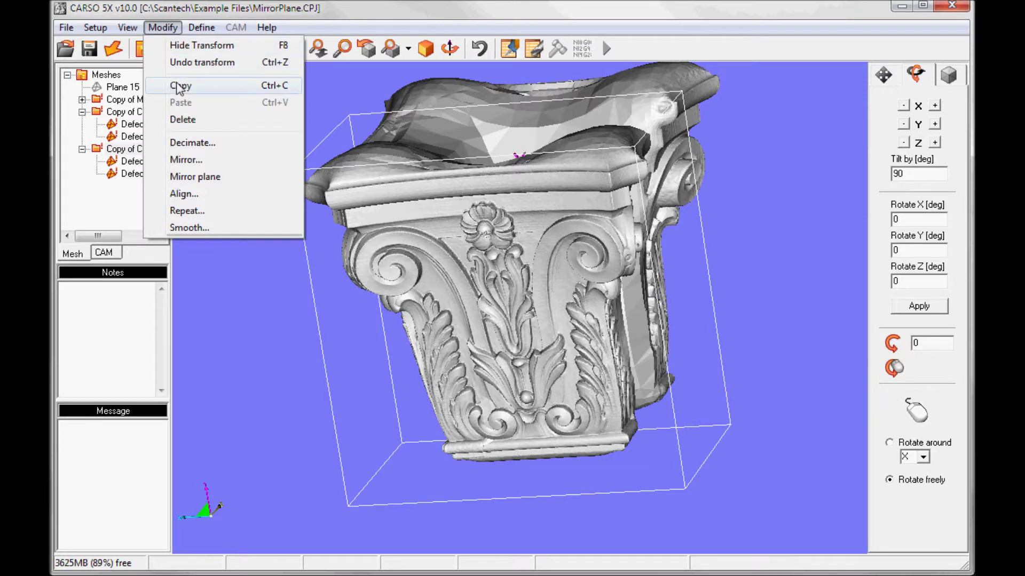
Step: Copy and paste the latest capital, then tilt it 90° about Y for the fourth side
click(181, 85)
click(167, 29)
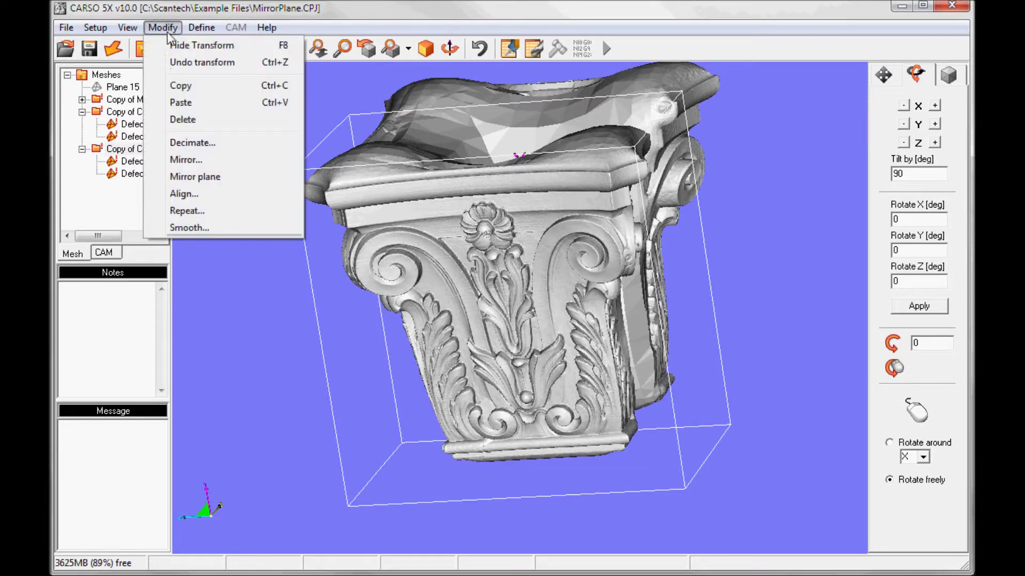
click(181, 102)
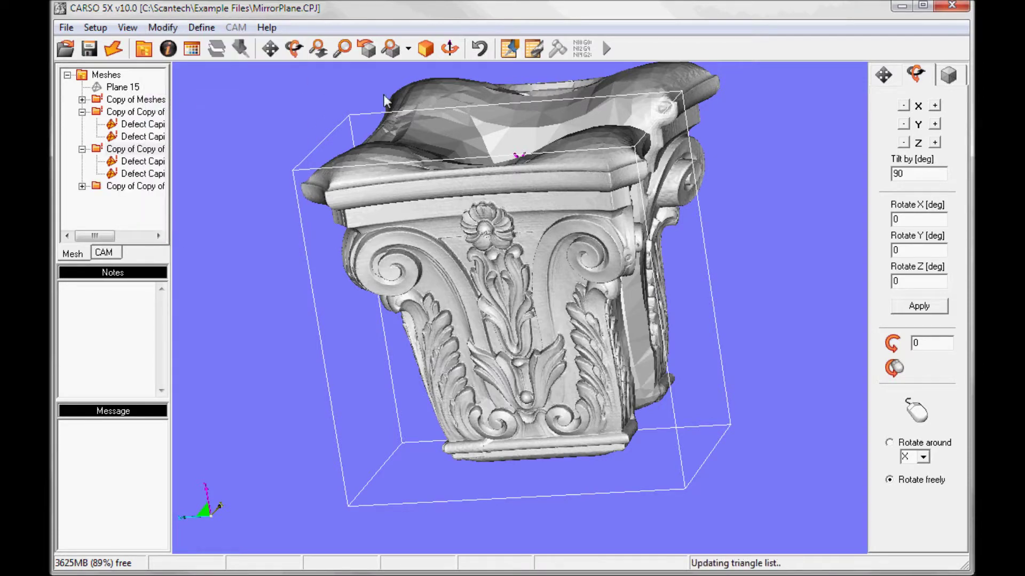
drag(528, 226, 630, 269)
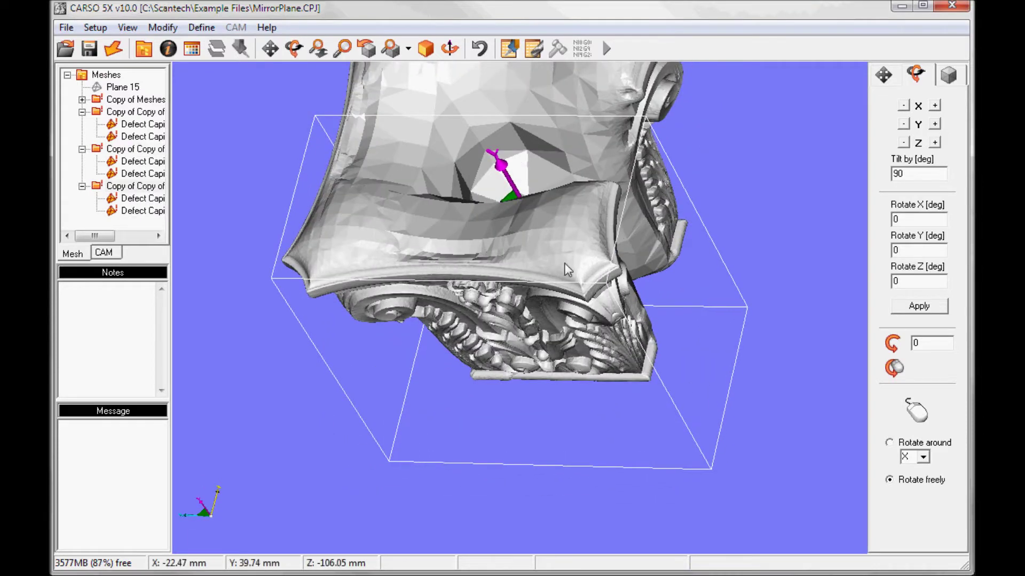
click(935, 124)
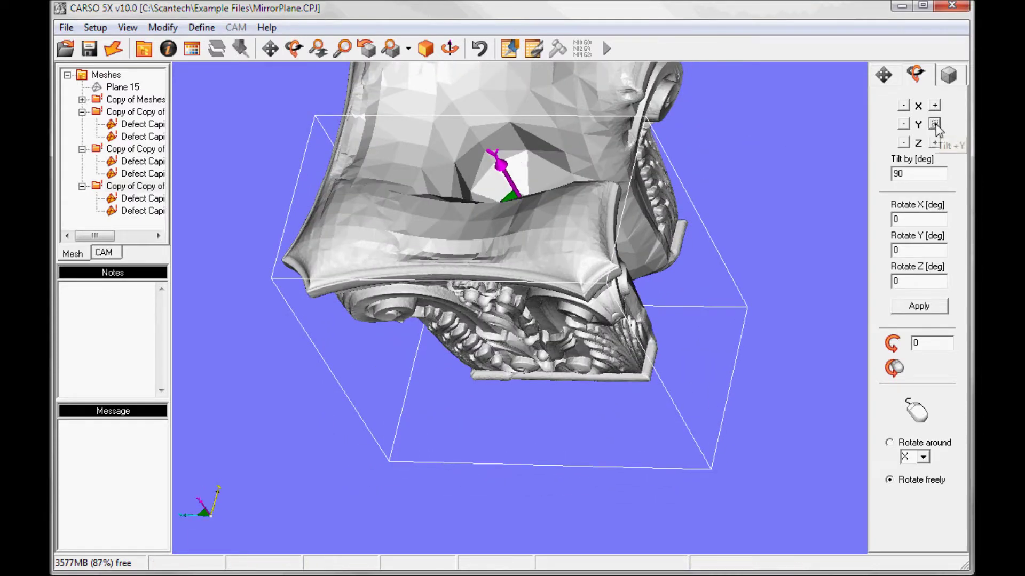
drag(744, 366, 582, 299)
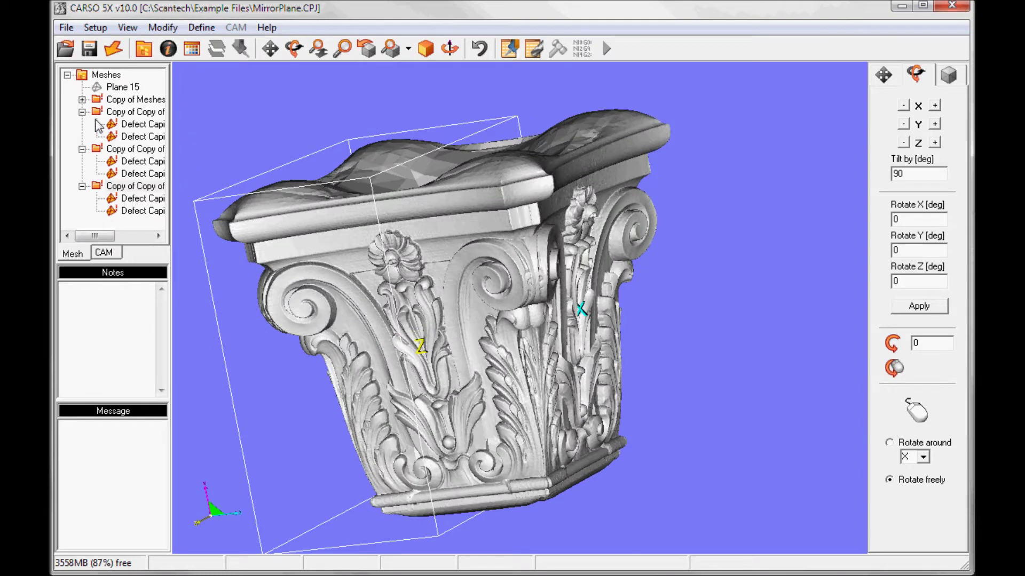
Step: Collapse the copied mesh groups in the tree and select the Meshes root
click(82, 112)
click(82, 125)
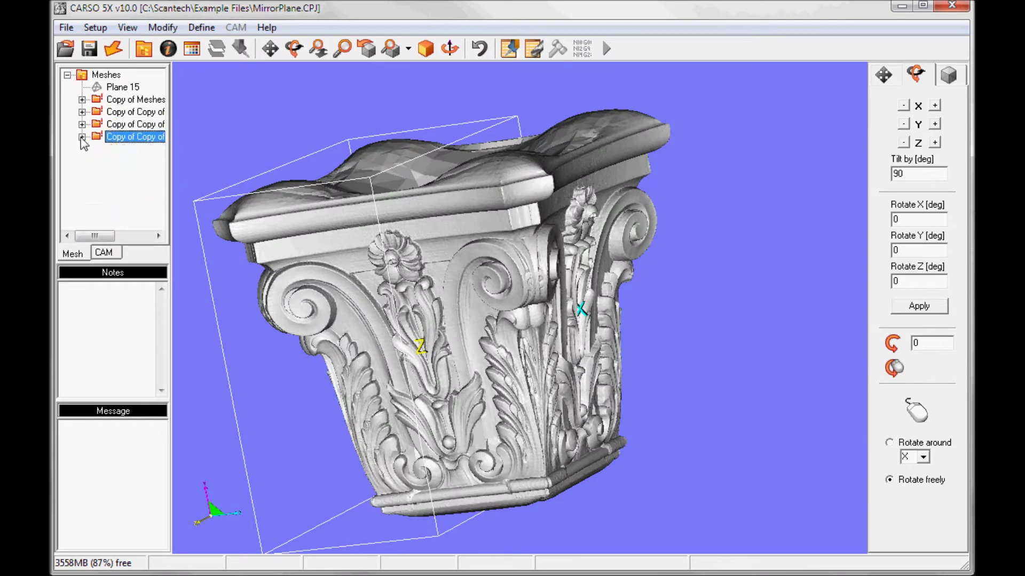
click(126, 137)
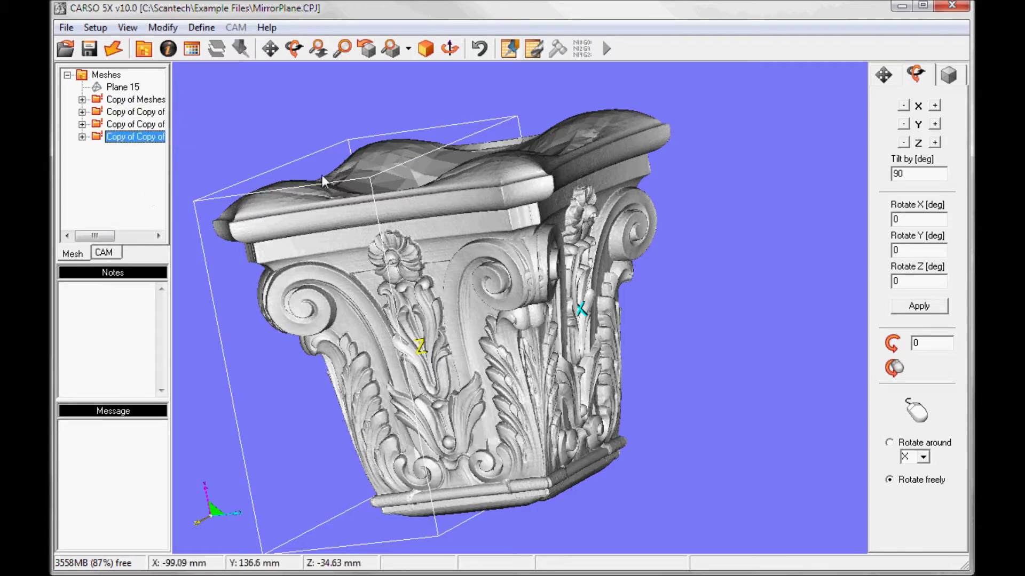
click(100, 77)
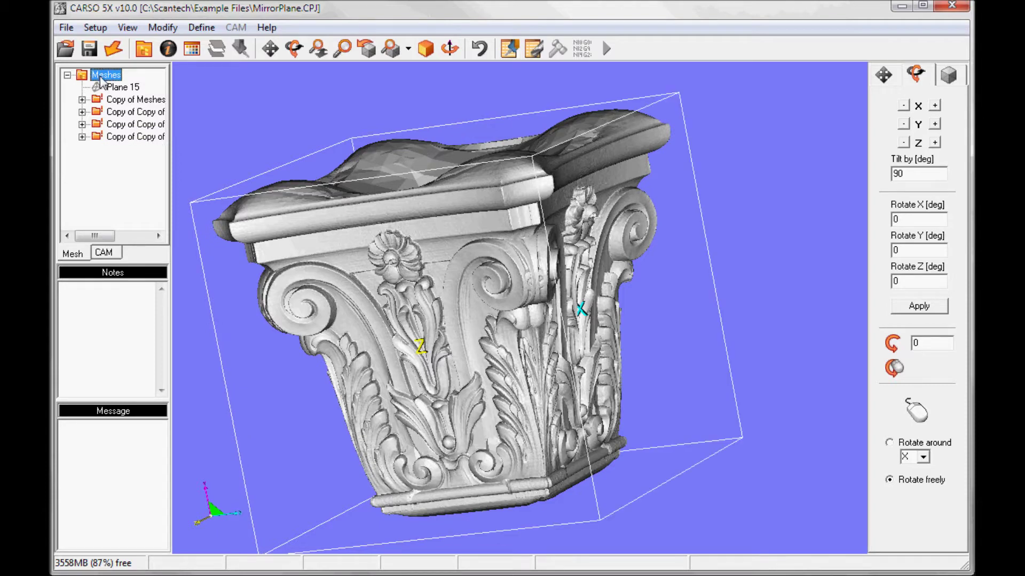
Step: Create a new group under Meshes and rename it Capitel 360
right_click(101, 80)
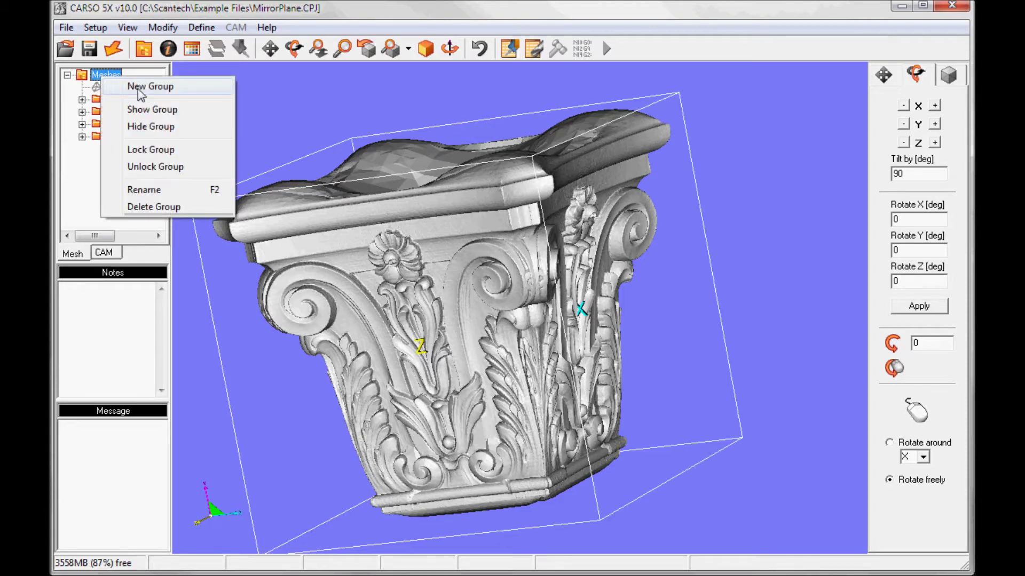
click(142, 87)
click(119, 90)
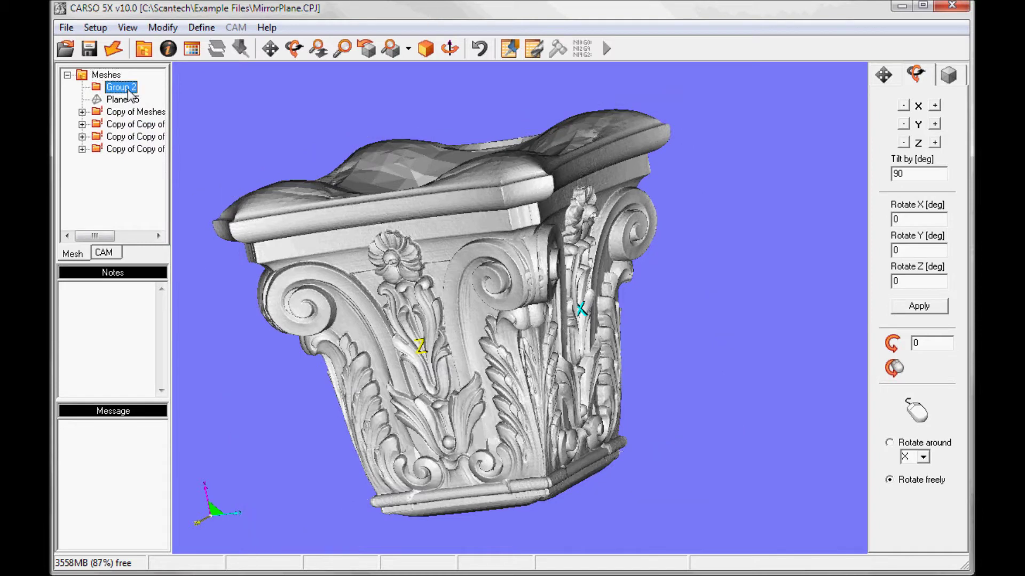
right_click(119, 87)
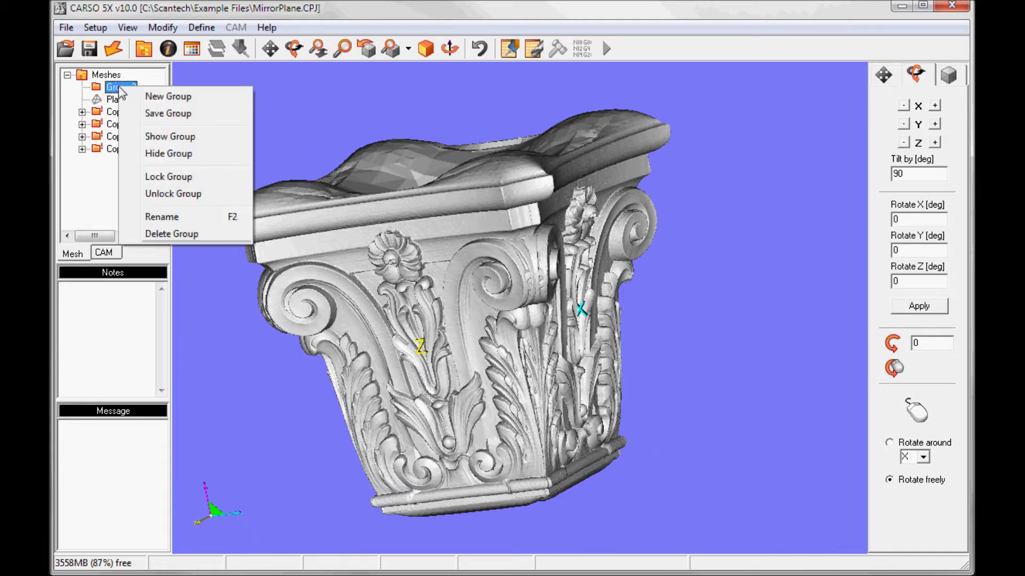
click(172, 220)
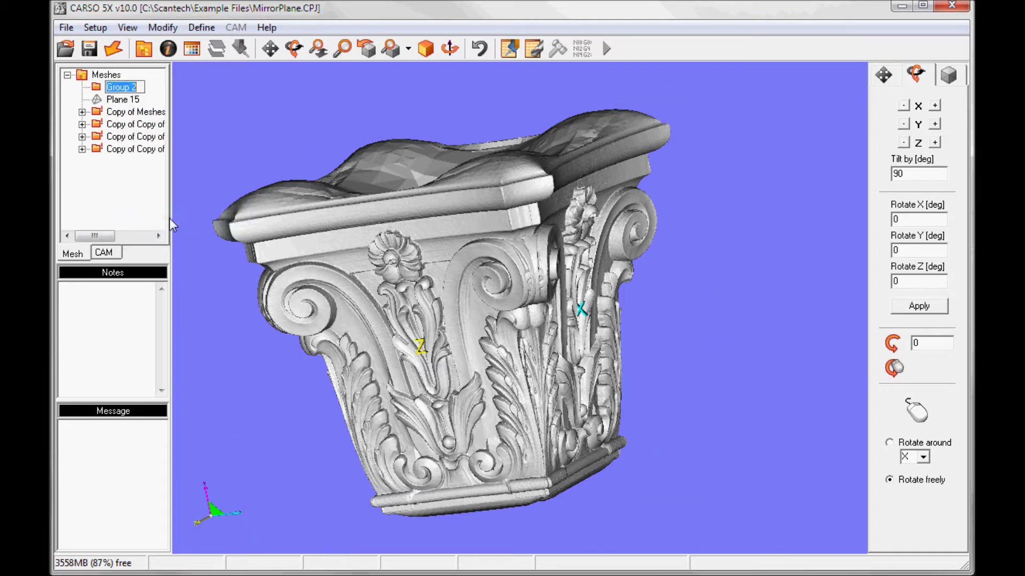
text(Capitel 360)
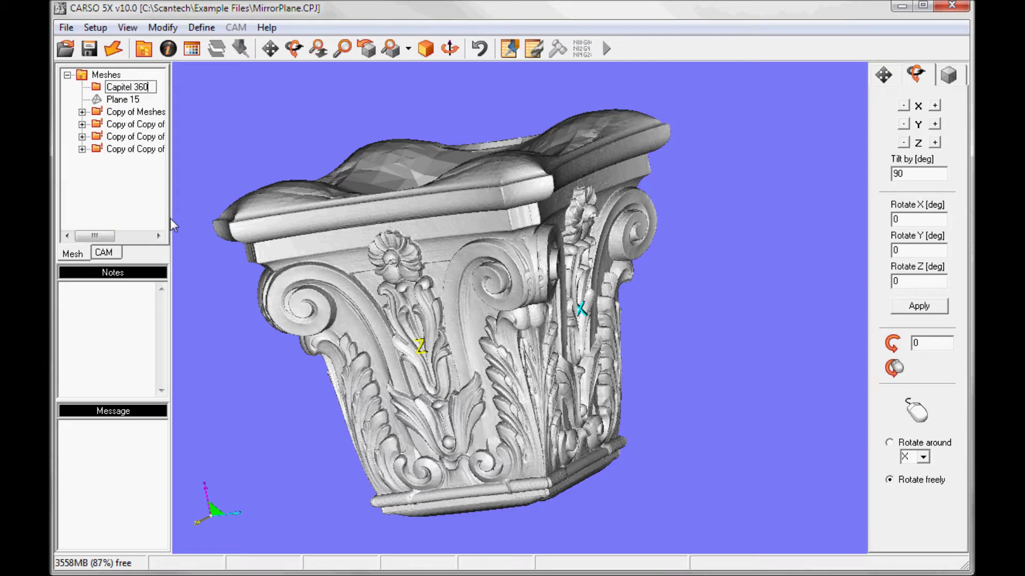
key(Return)
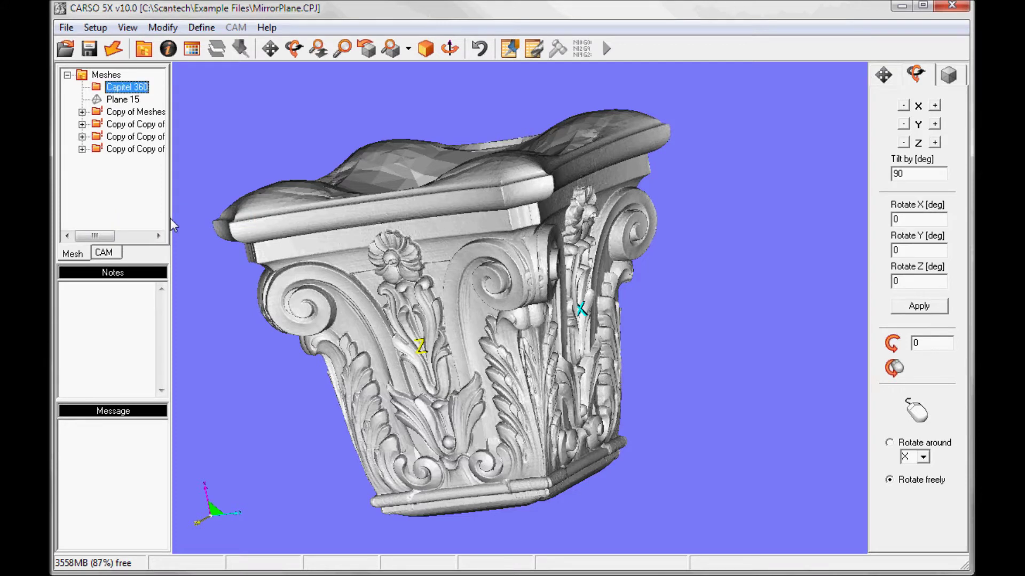
Step: Move Copy of Meshes and every Copy of Copy of Meshes group into Capitel 360
click(144, 113)
drag(145, 114, 136, 89)
click(126, 125)
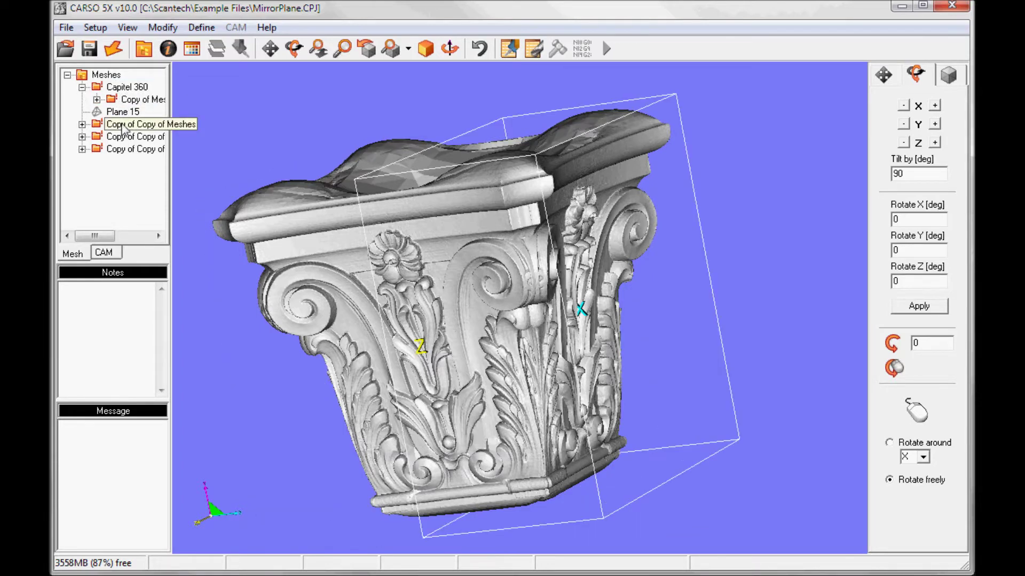
drag(122, 125, 133, 88)
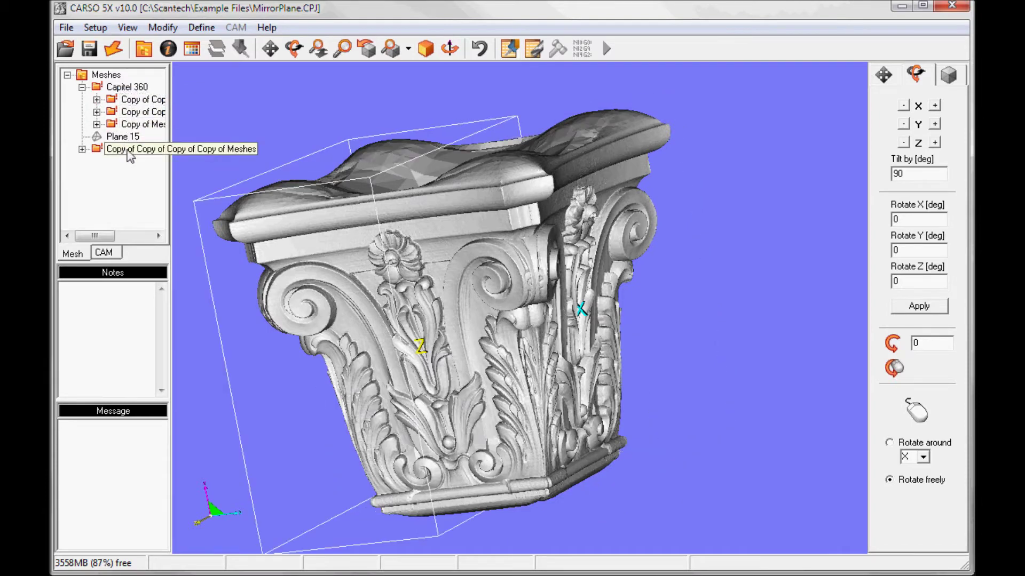
drag(129, 154, 132, 88)
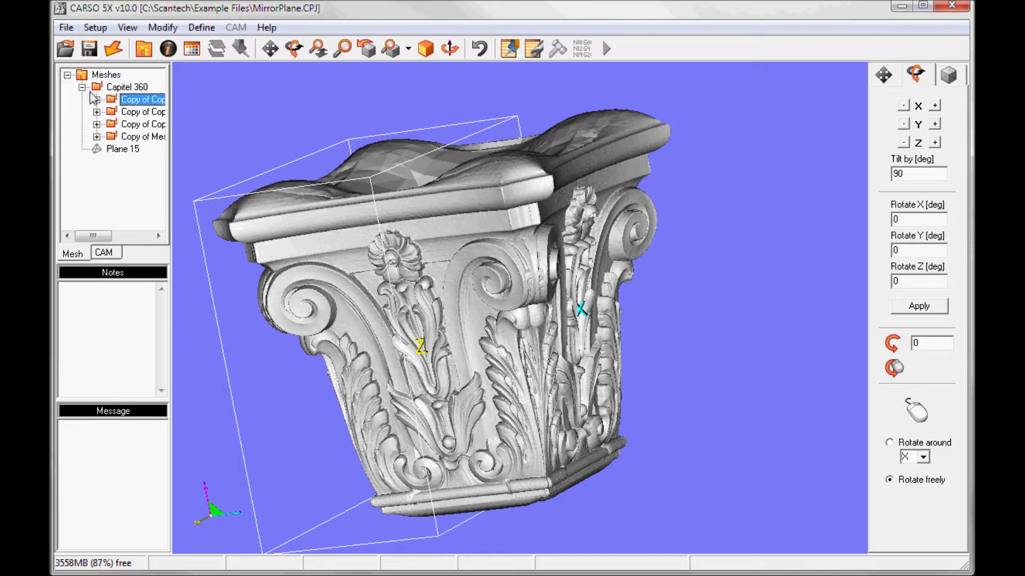
click(82, 88)
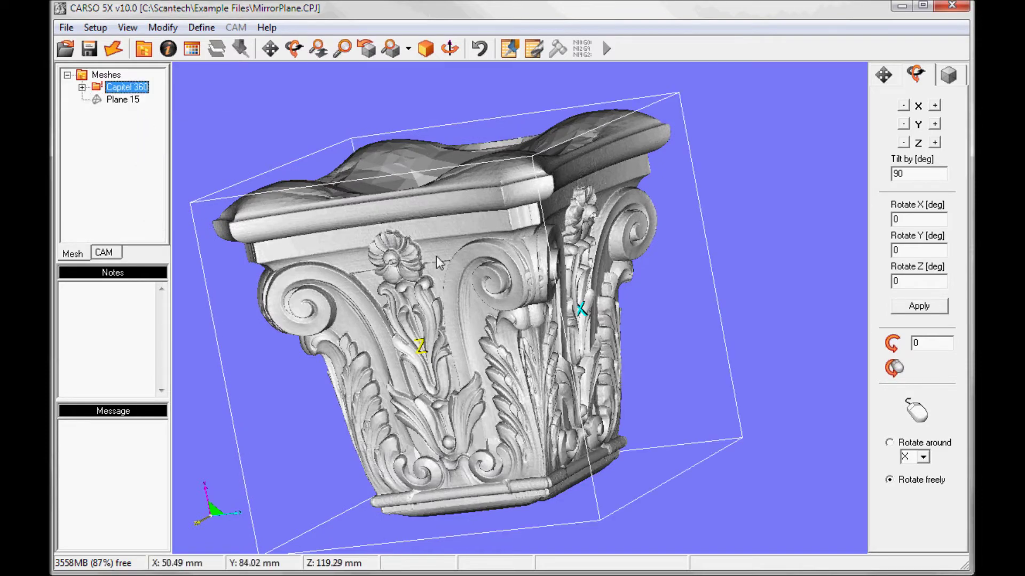
Step: Rotate the Capitel 360 group with Show Transform, using Tilt by 90 on the X '-' button
drag(505, 293, 710, 288)
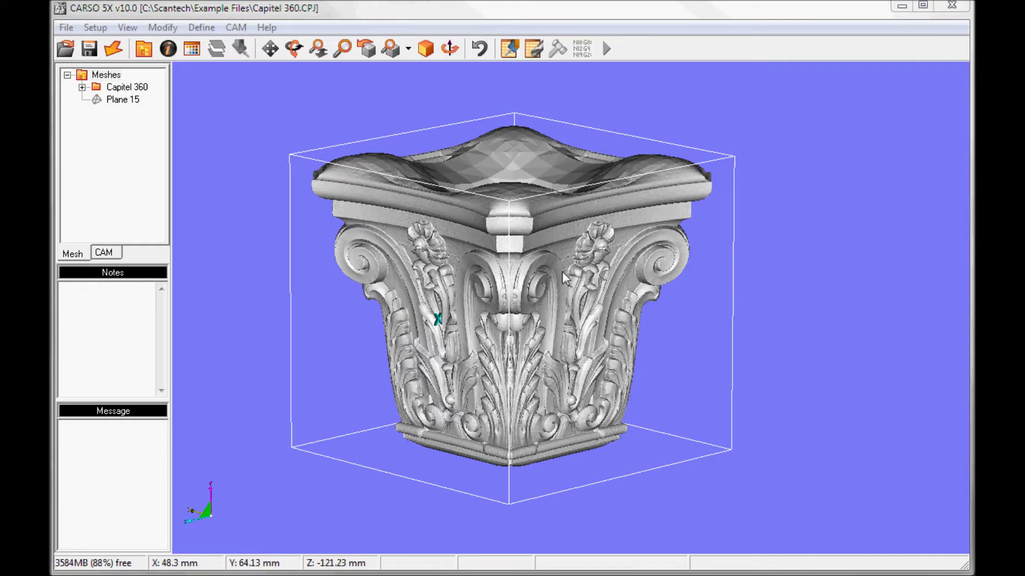
middle_drag(562, 271, 550, 380)
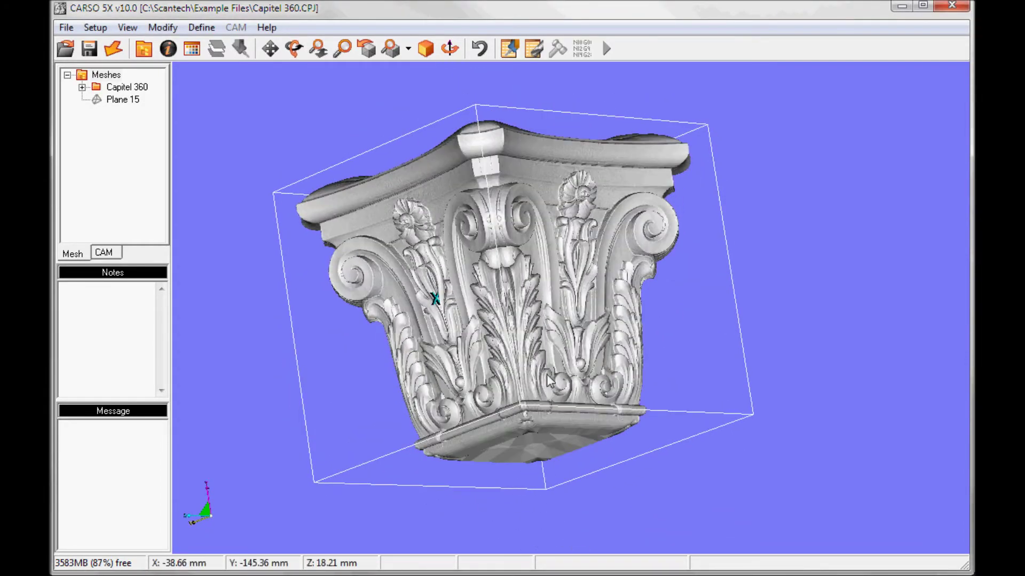
click(172, 30)
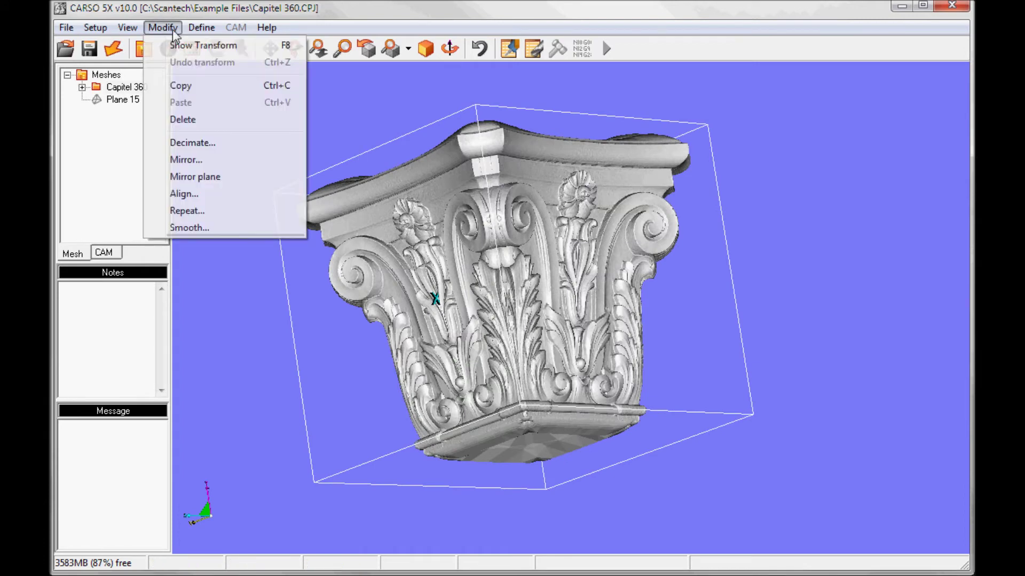
click(180, 49)
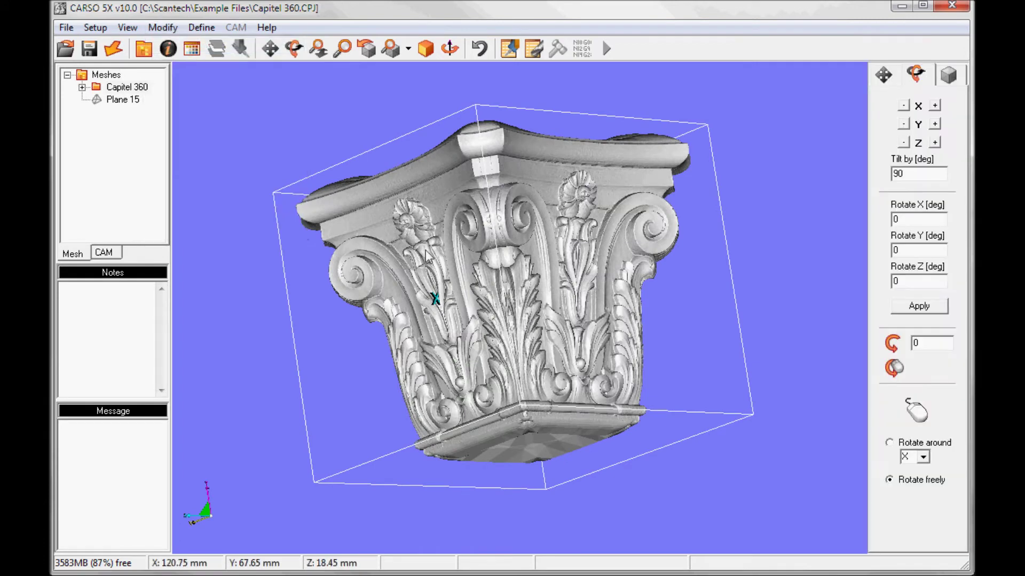
click(916, 74)
drag(924, 173, 880, 168)
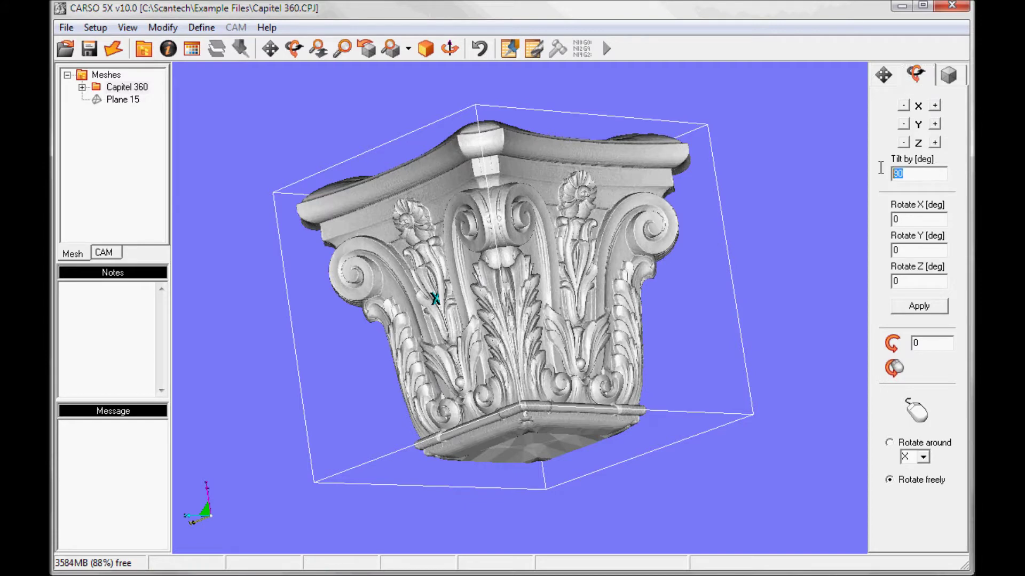
click(903, 105)
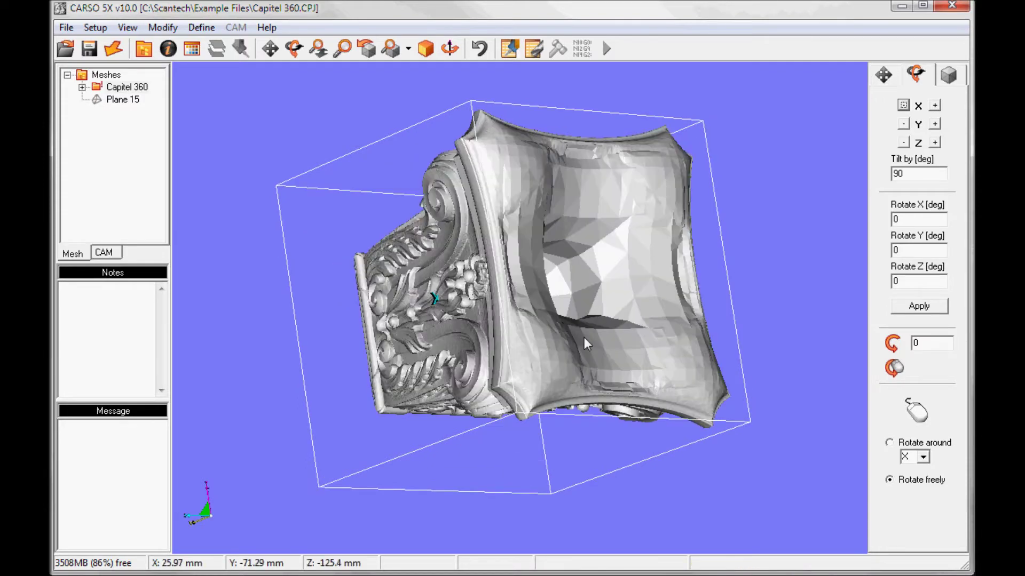
drag(585, 260, 512, 416)
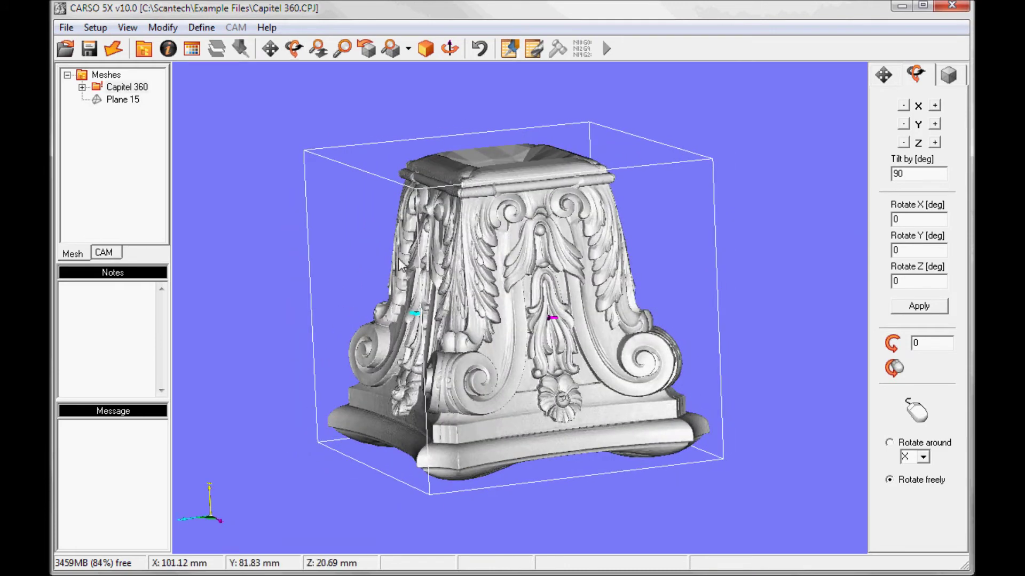
Step: Switch to the CAM tab, zoom onto the capital on the table, and open Rawstock's context menu
click(103, 253)
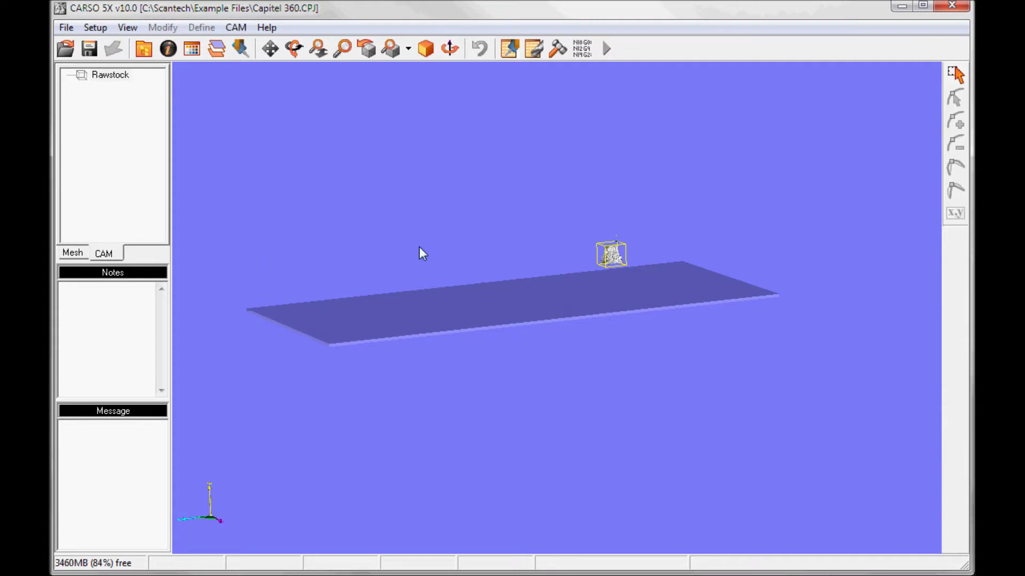
drag(451, 231, 482, 263)
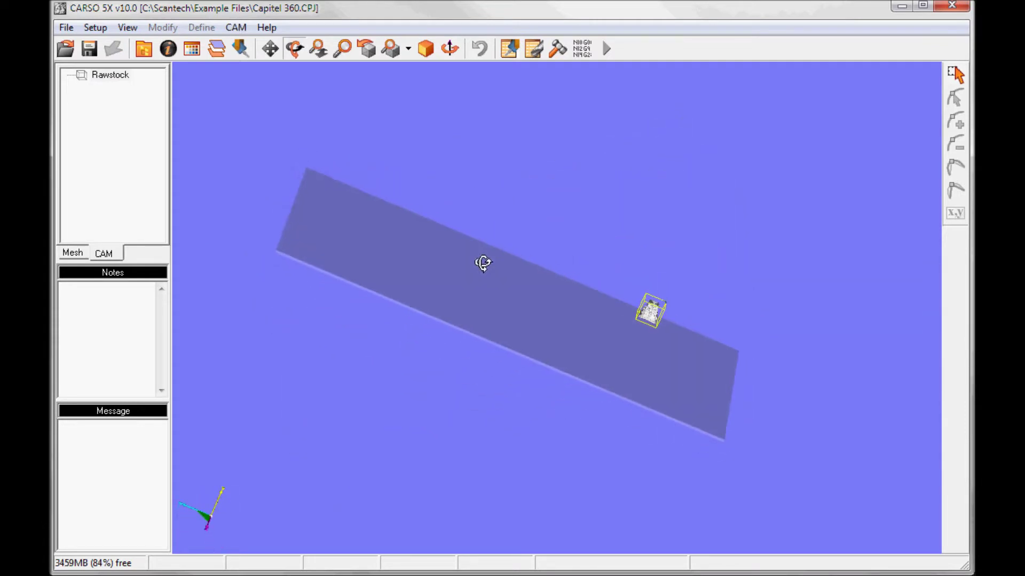
key(z)
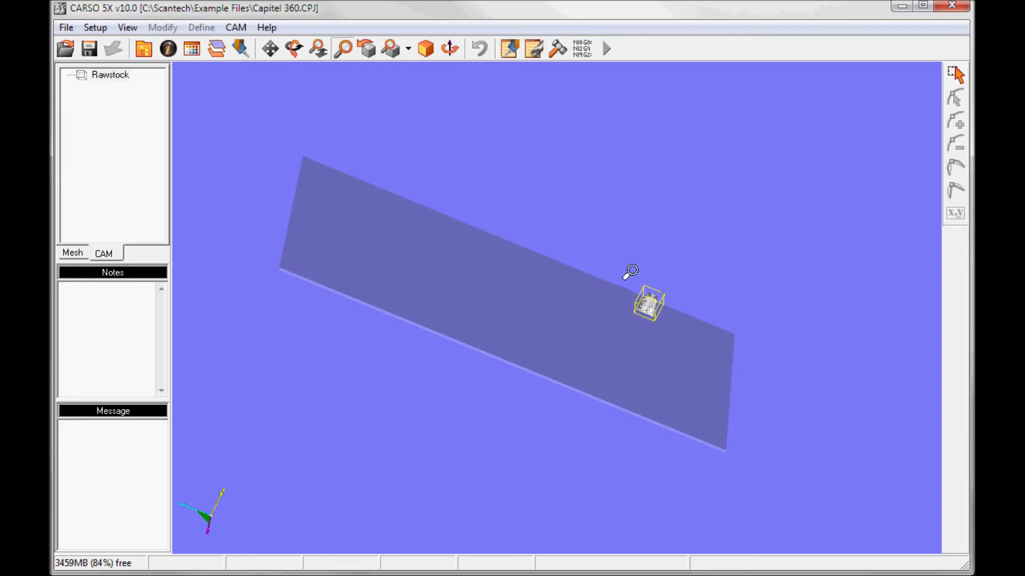
drag(623, 273, 654, 379)
key(r)
key(Escape)
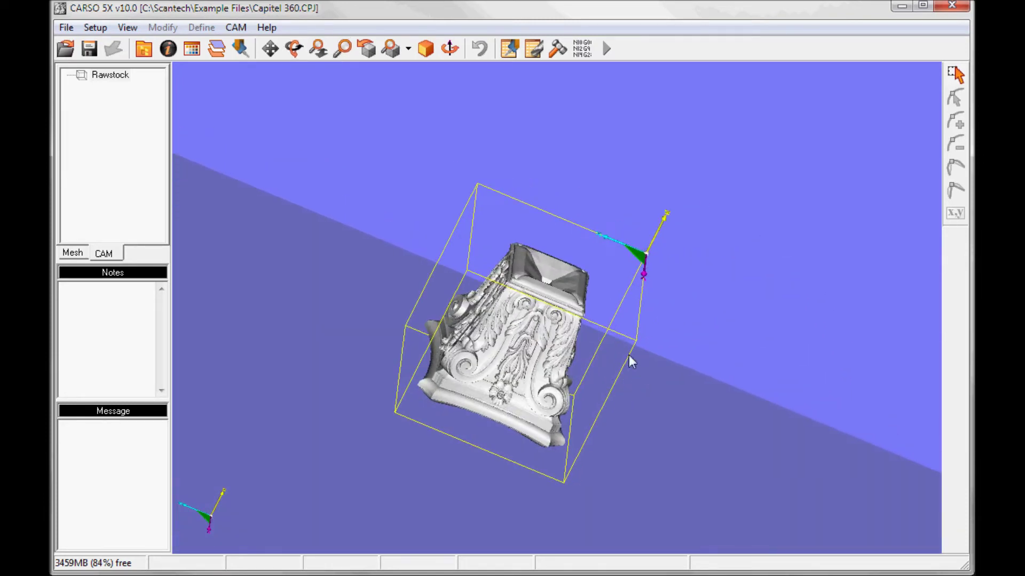
click(107, 75)
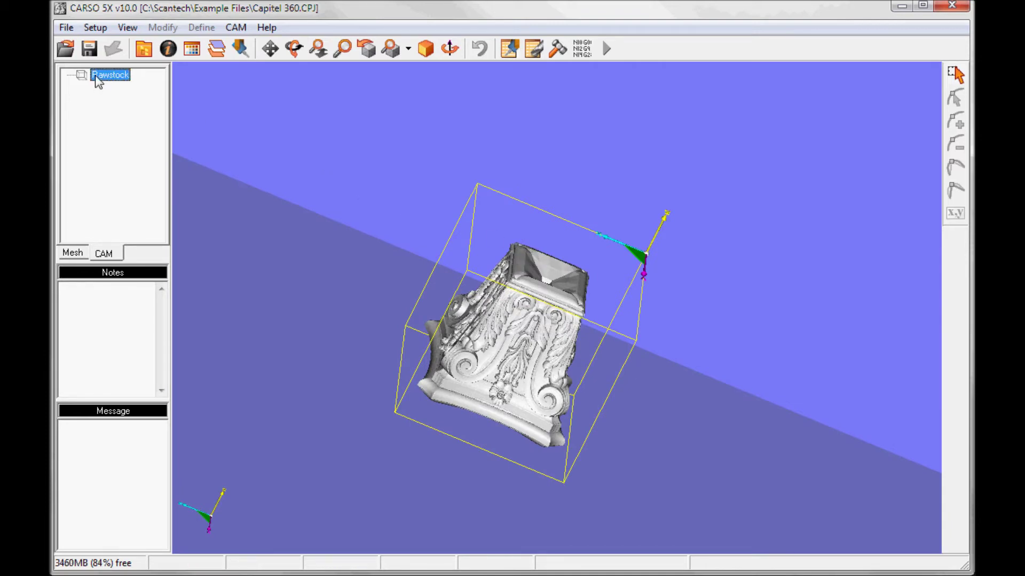
right_click(96, 76)
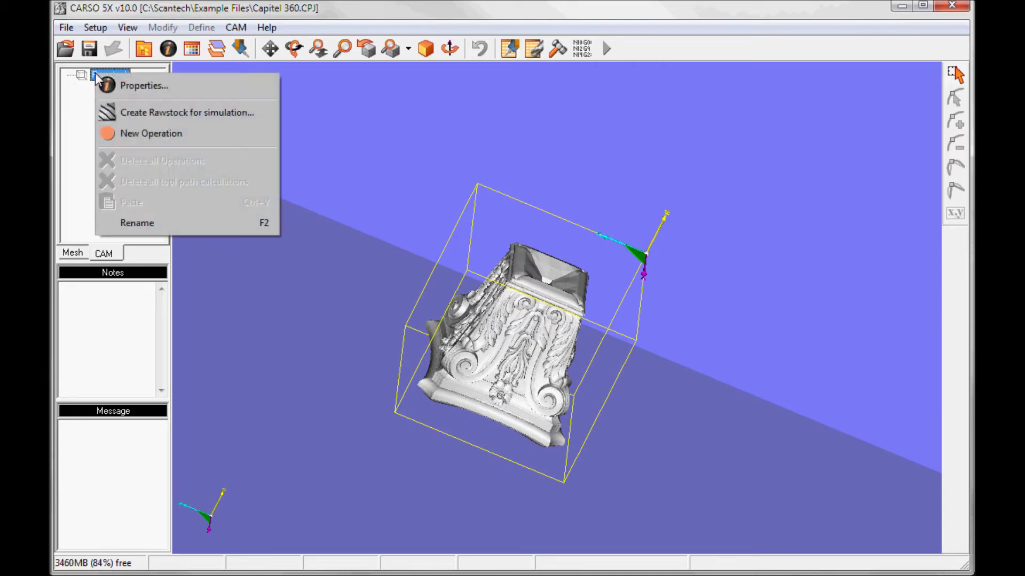
Step: Check the Rawstock model sizes (Y 324.5, Z 312.23) and 50 mm extra stock per axis, then view Model offset
click(125, 86)
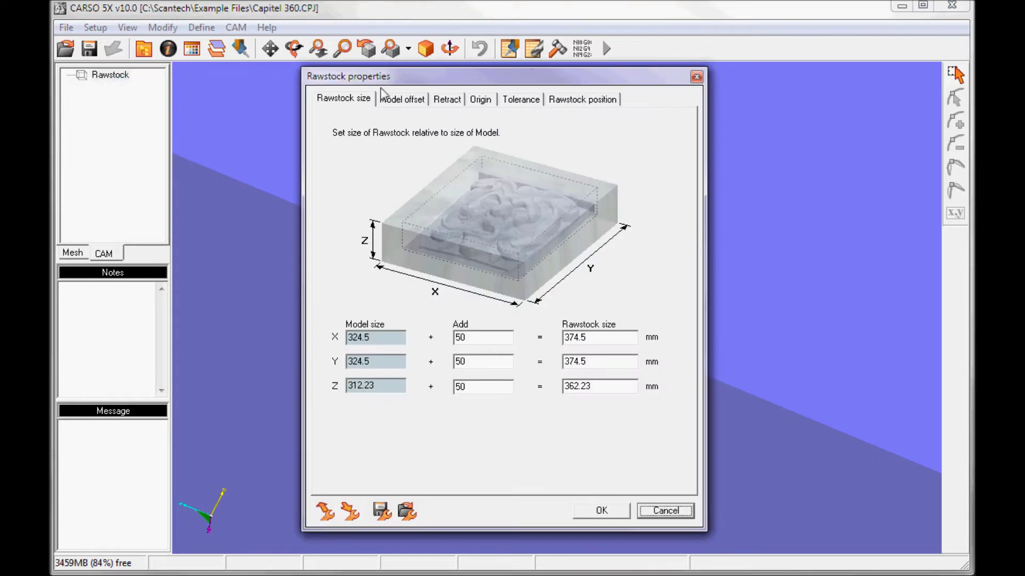
drag(389, 85, 389, 55)
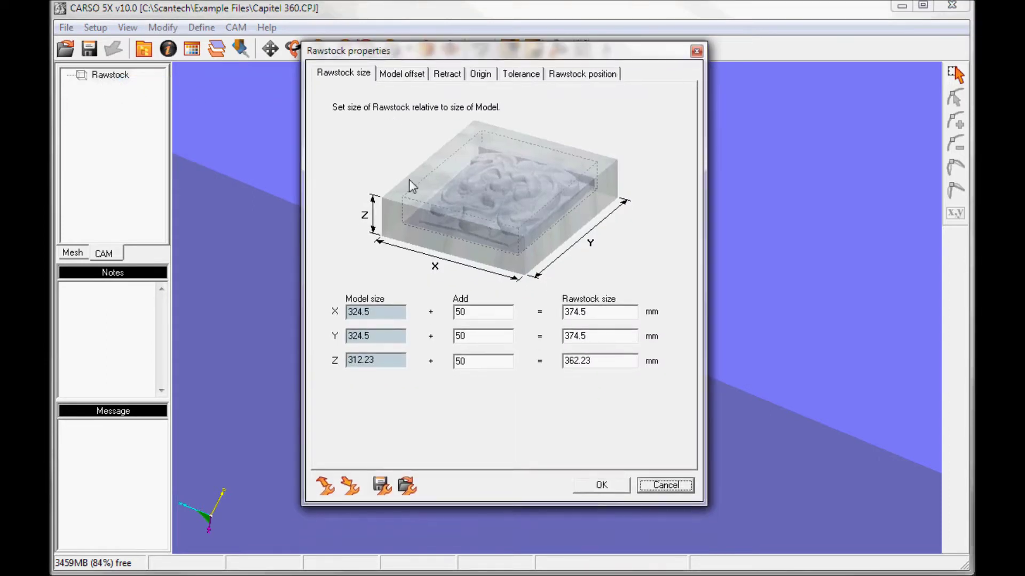
click(381, 312)
click(371, 336)
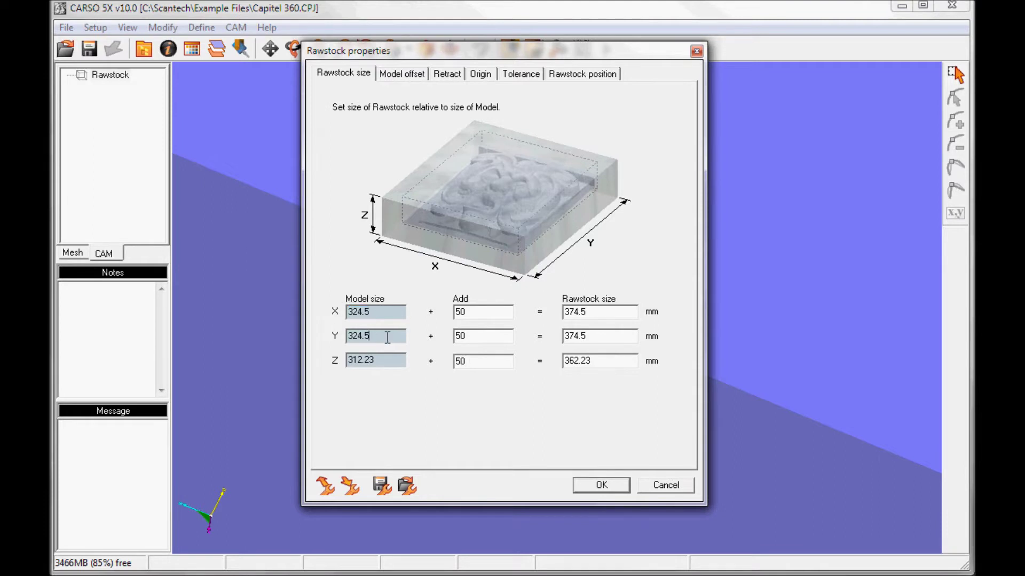
click(368, 357)
click(453, 312)
click(456, 336)
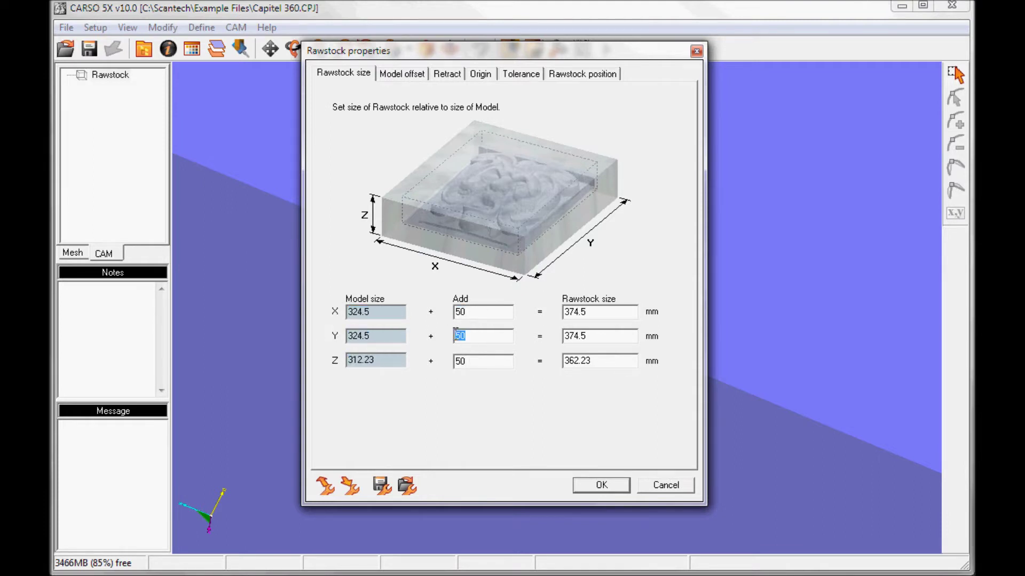
click(477, 360)
click(415, 76)
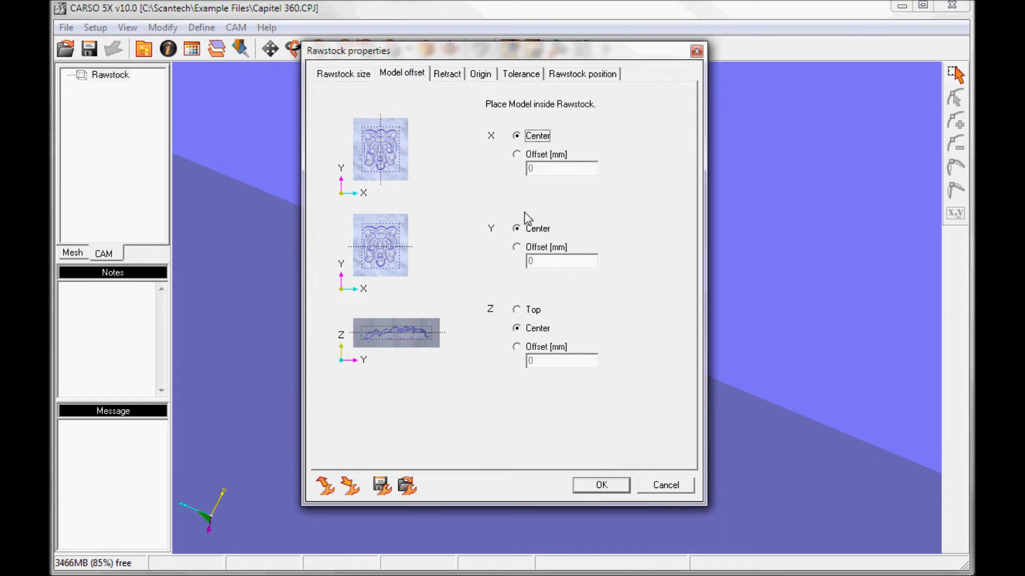
Step: Center the model in Y and Z, then show the Retract page with its 50 mm Safety Box Offset
click(518, 229)
click(524, 326)
click(449, 76)
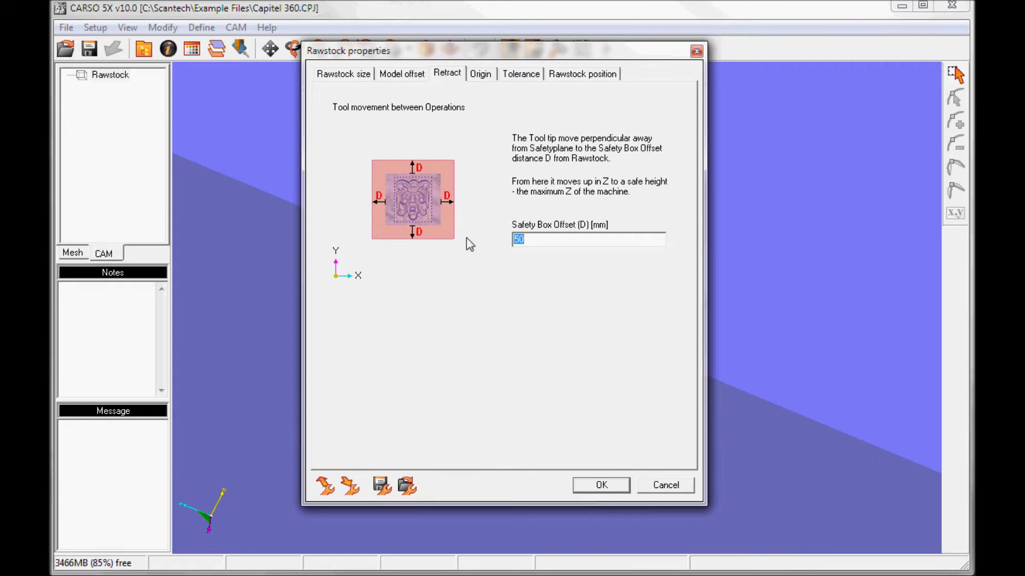
click(527, 240)
drag(528, 238, 506, 235)
click(482, 75)
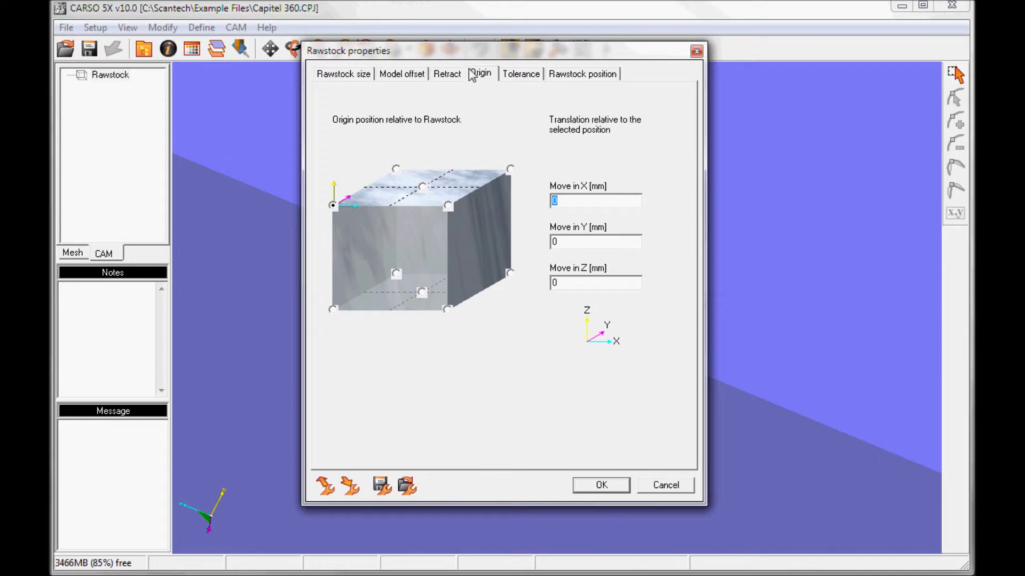
Step: Confirm the Origin page's zero Move in X/Y/Z values and close Rawstock properties with OK
drag(472, 56, 448, 67)
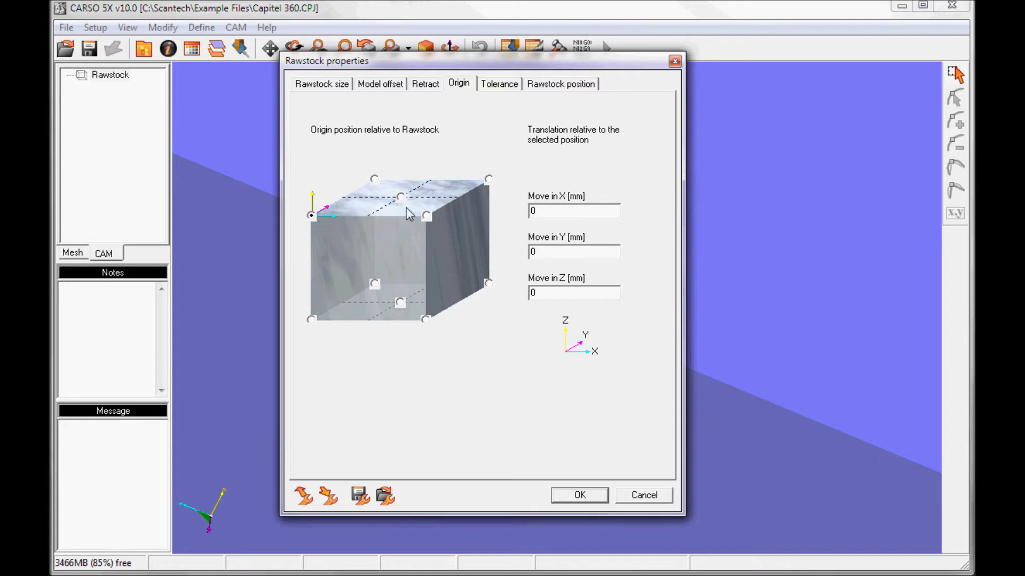
click(548, 212)
key(Tab)
key(Tab)
click(580, 496)
middle_drag(613, 314, 304, 131)
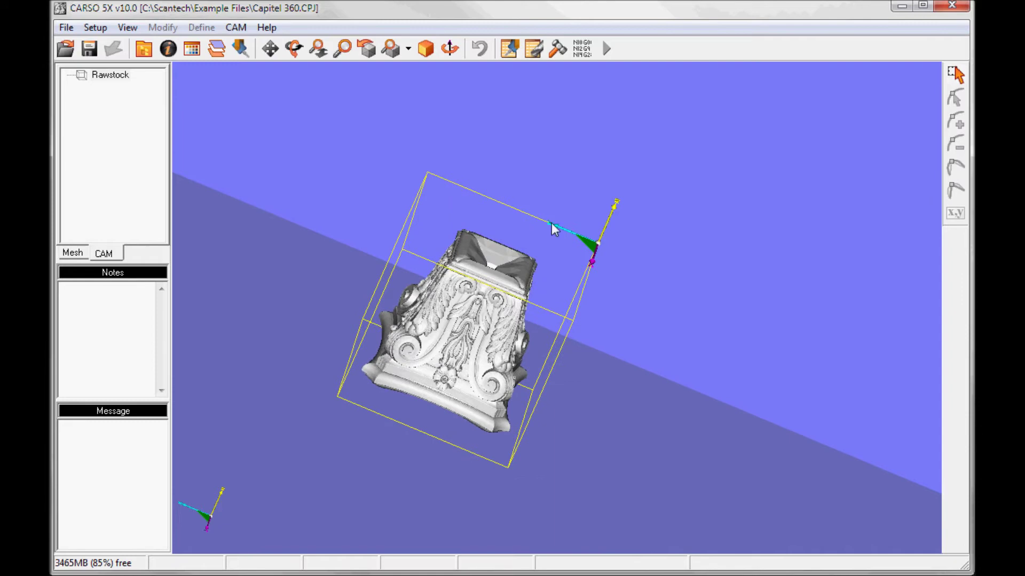
middle_drag(478, 305, 462, 274)
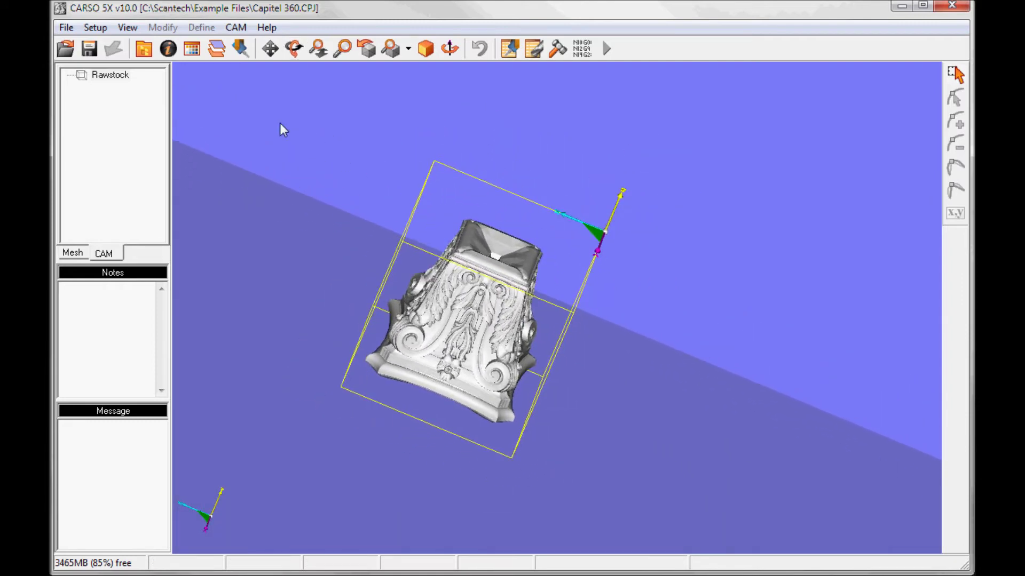
Step: Reopen Rawstock properties and select the 0.2 mm value on the Tolerance page
right_click(124, 86)
click(130, 86)
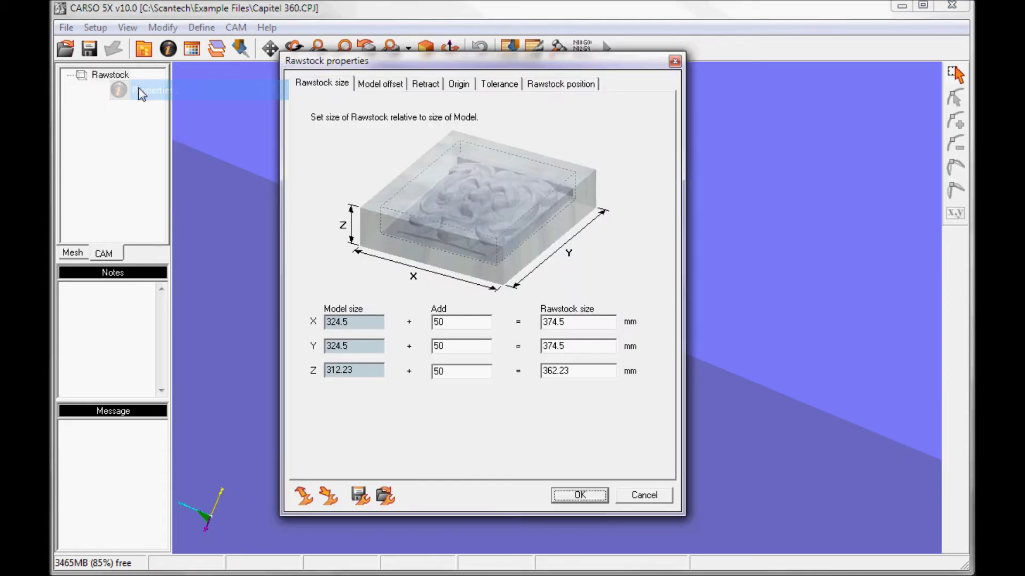
click(498, 86)
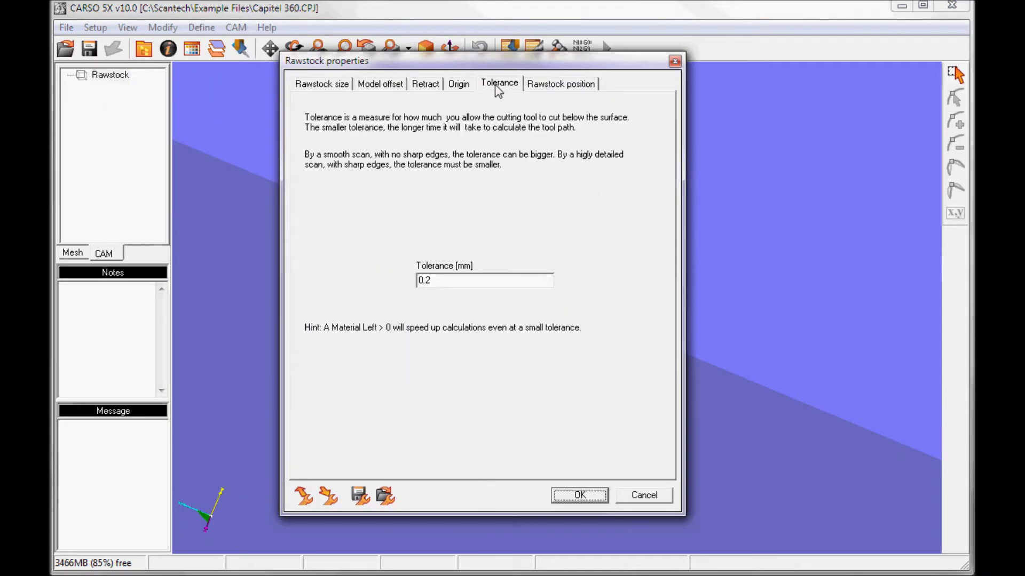
double_click(457, 278)
click(448, 283)
Step: On the Rawstock position page, step the stock corner along +Y and +X with the snap buttons
click(572, 91)
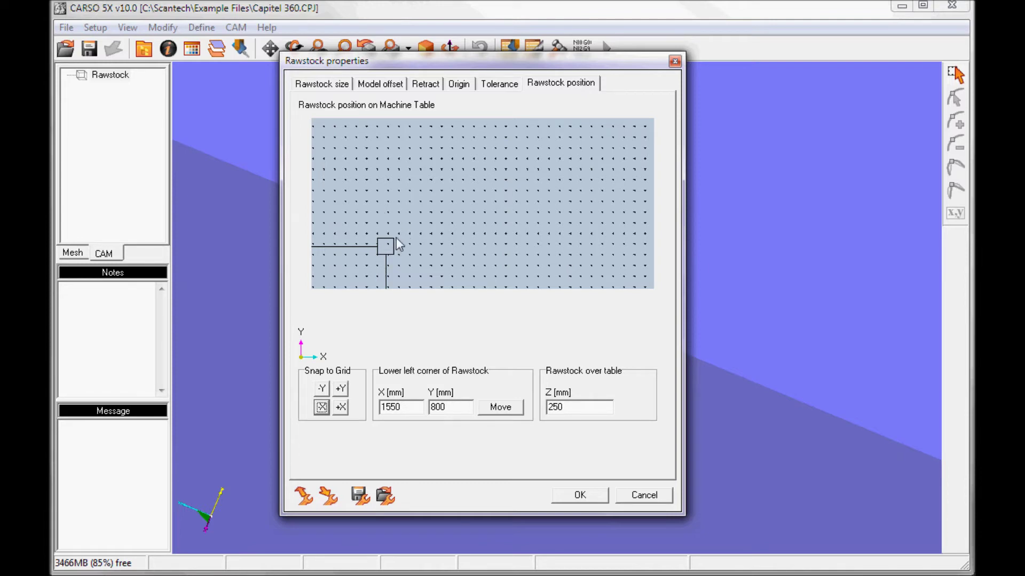
click(340, 390)
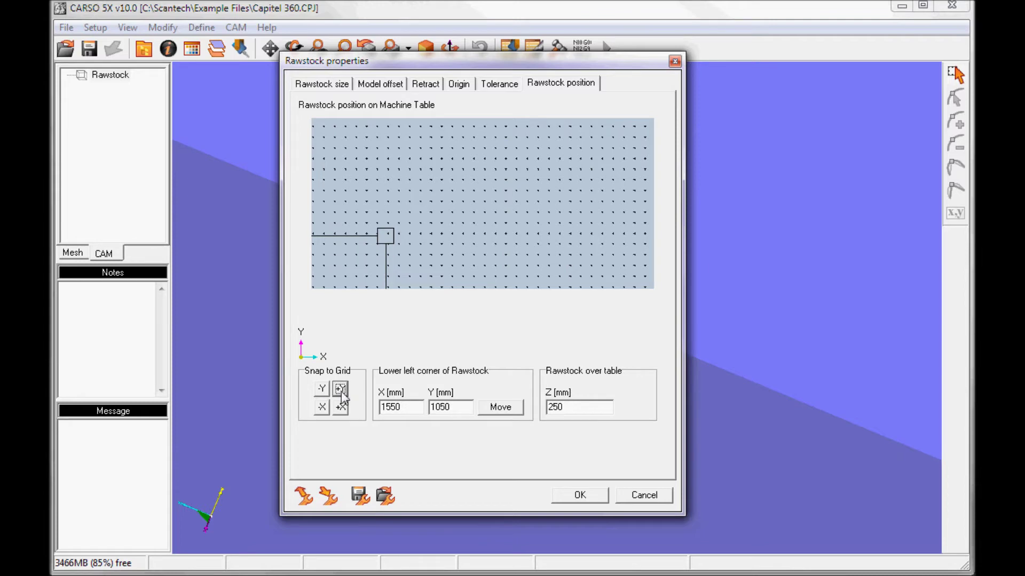
click(340, 389)
click(341, 390)
click(340, 389)
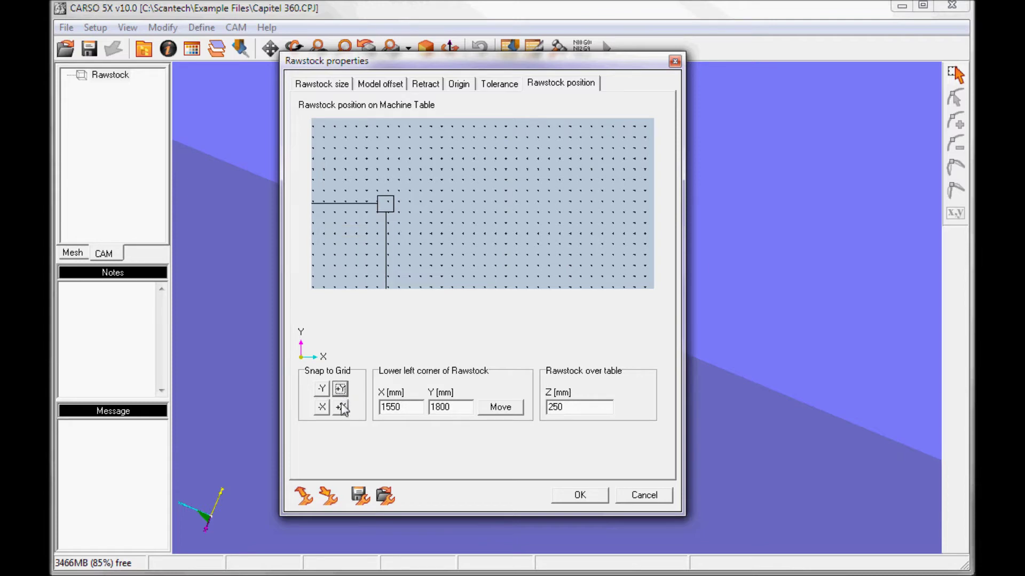
click(340, 407)
click(341, 407)
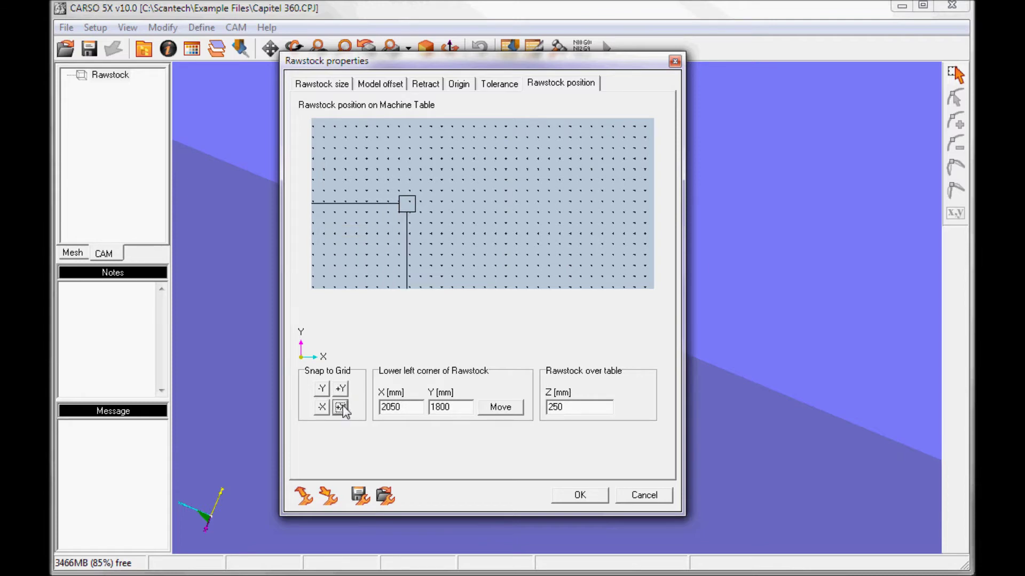
click(340, 407)
click(340, 408)
click(341, 407)
click(341, 408)
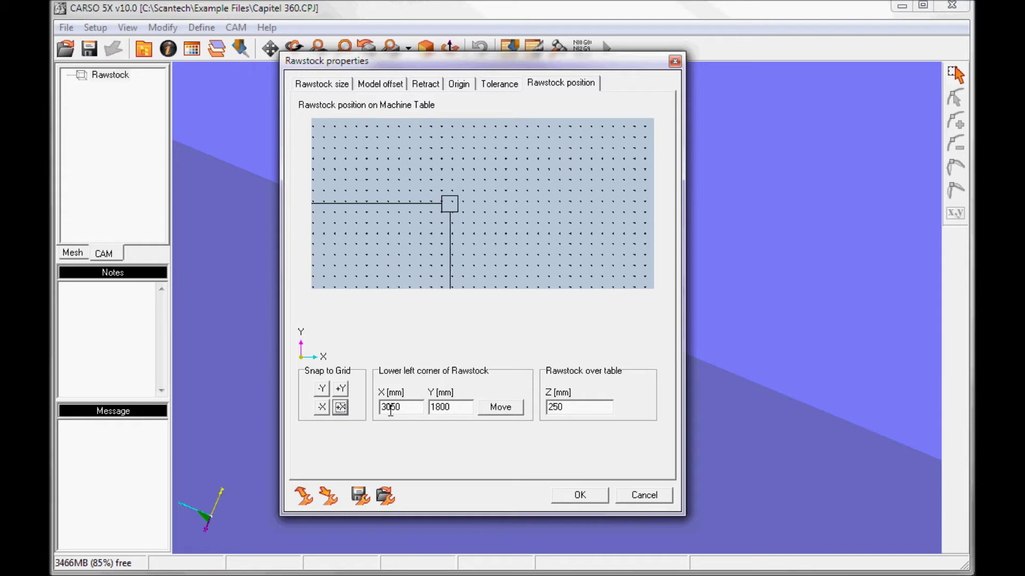
Step: Verify the corner coordinates read X 3050, Y 1800 and Z 250
drag(401, 407, 367, 406)
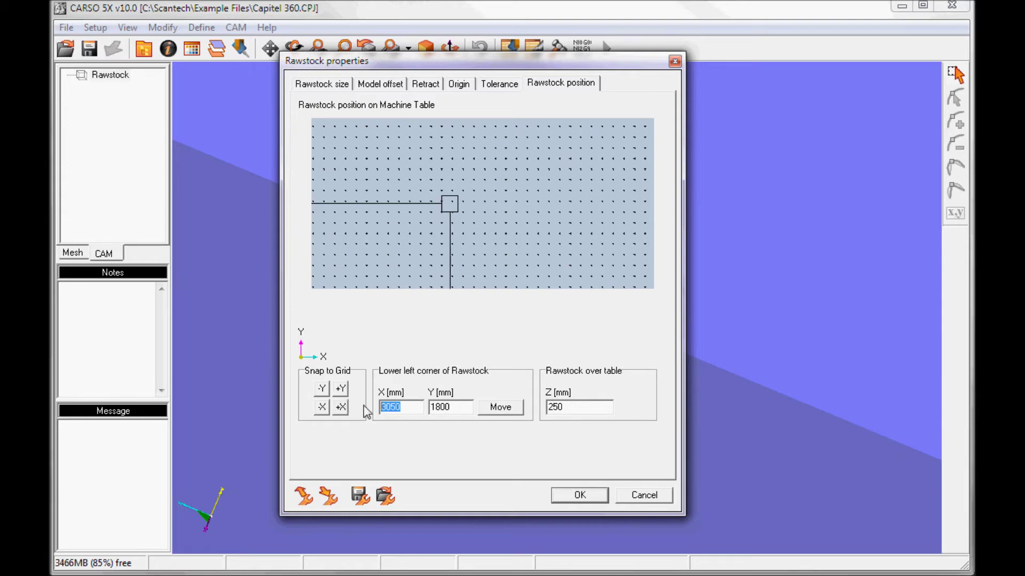
drag(452, 406, 421, 407)
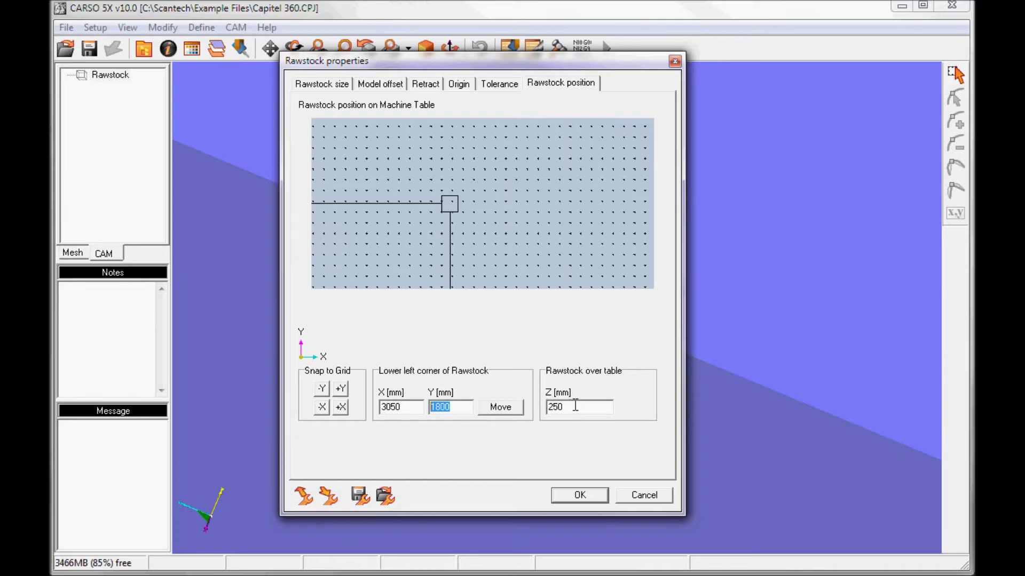
drag(579, 406, 530, 407)
Step: Confirm the rawstock position with OK and add New Operation under Rawstock
click(582, 495)
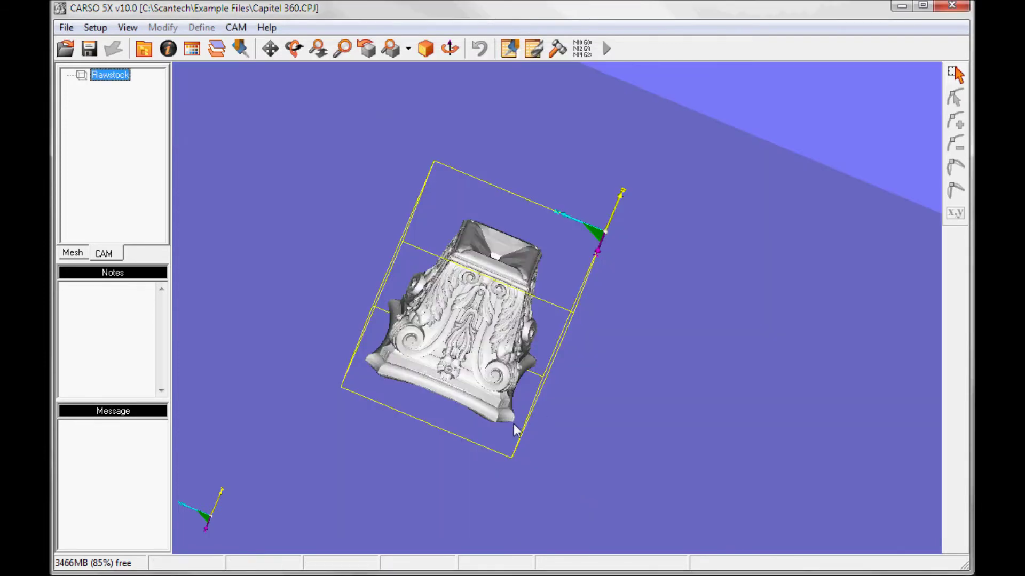
middle_drag(516, 431, 598, 406)
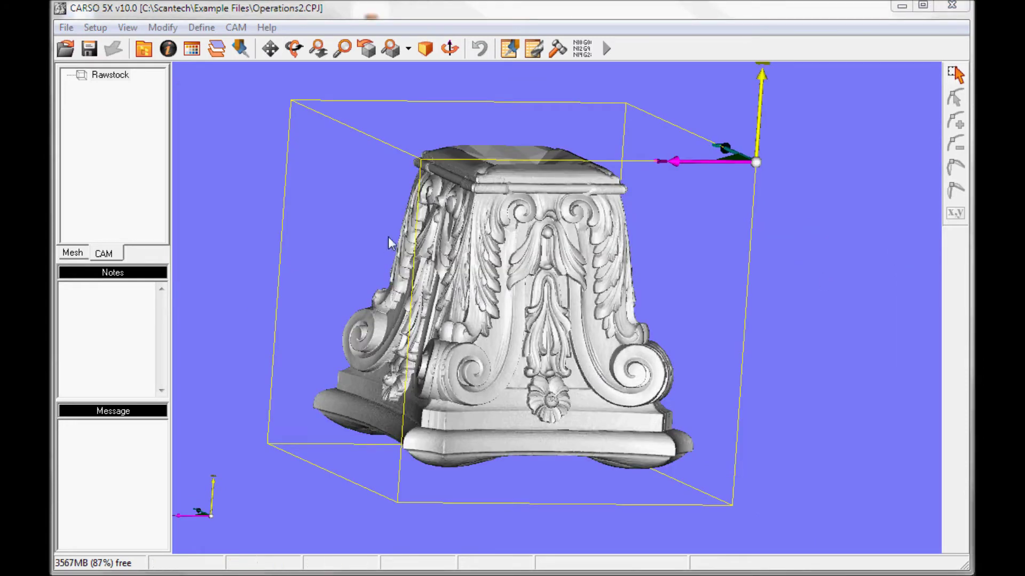
right_click(112, 77)
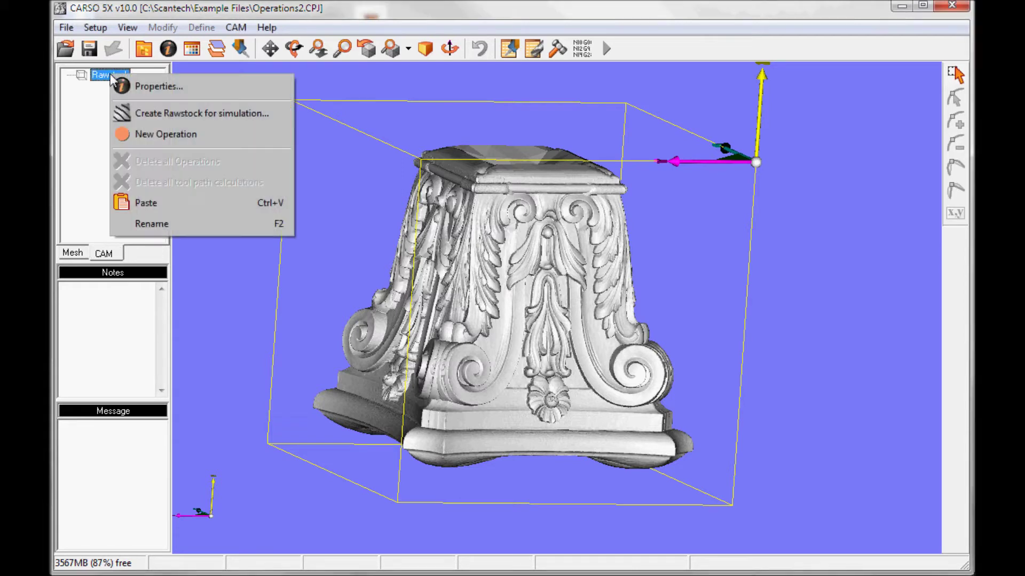
click(148, 132)
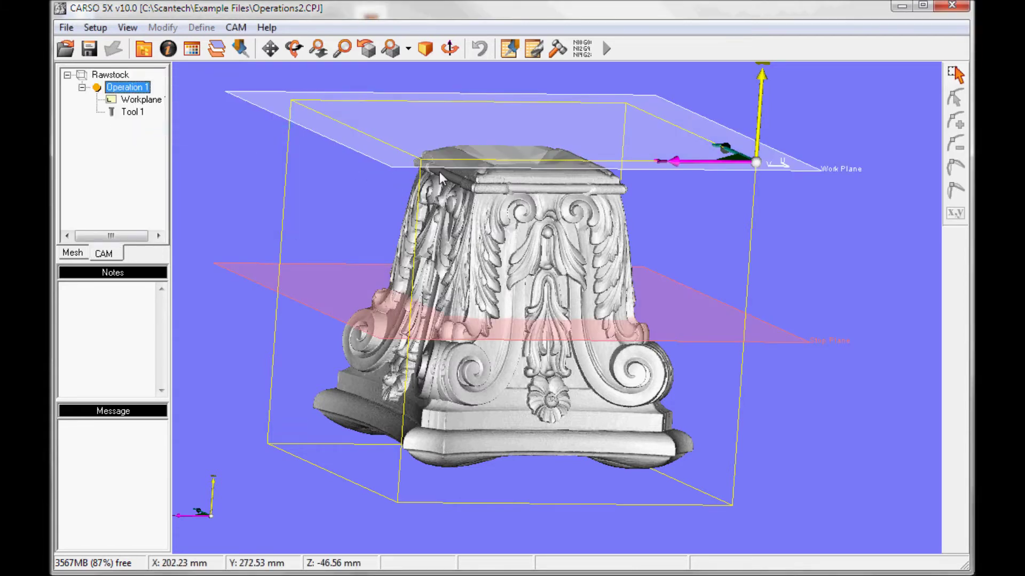
drag(440, 172, 733, 330)
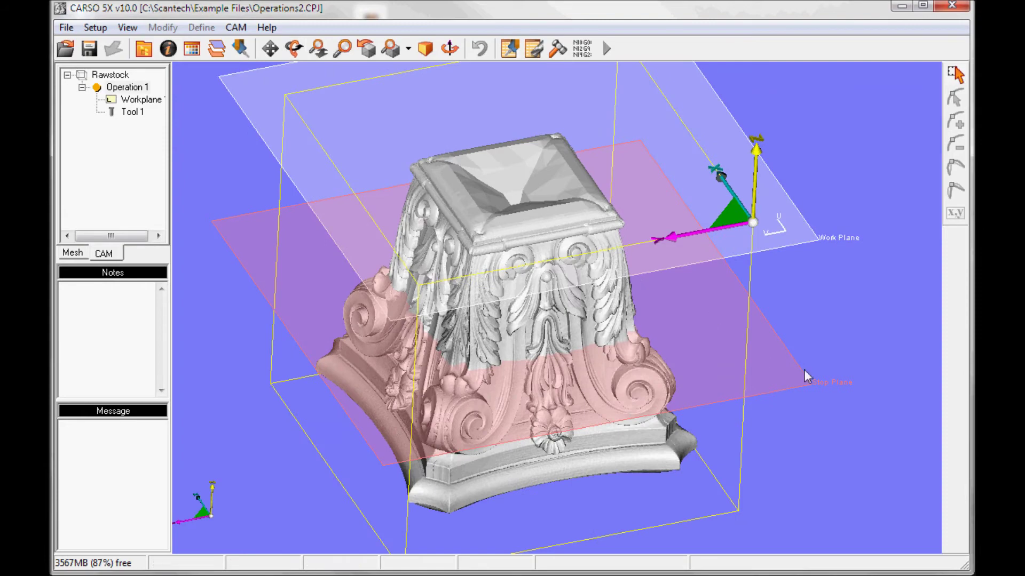
drag(555, 217, 585, 279)
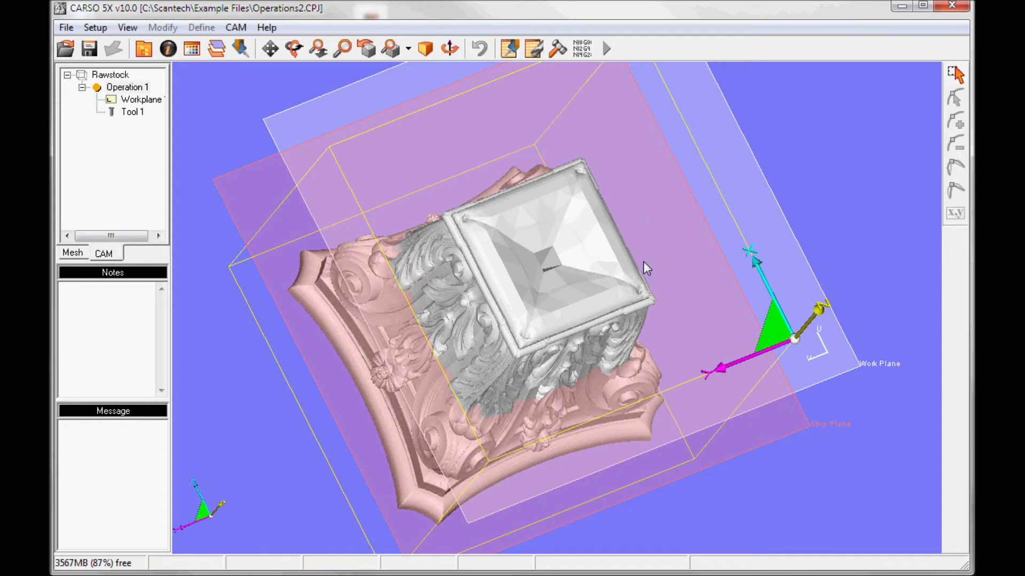
drag(571, 258, 463, 208)
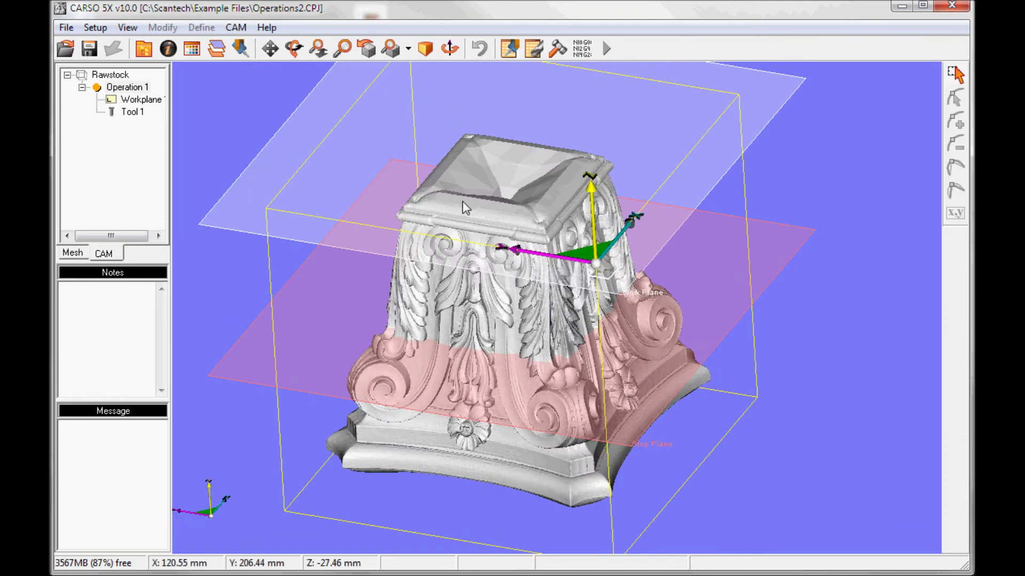
drag(557, 408, 595, 401)
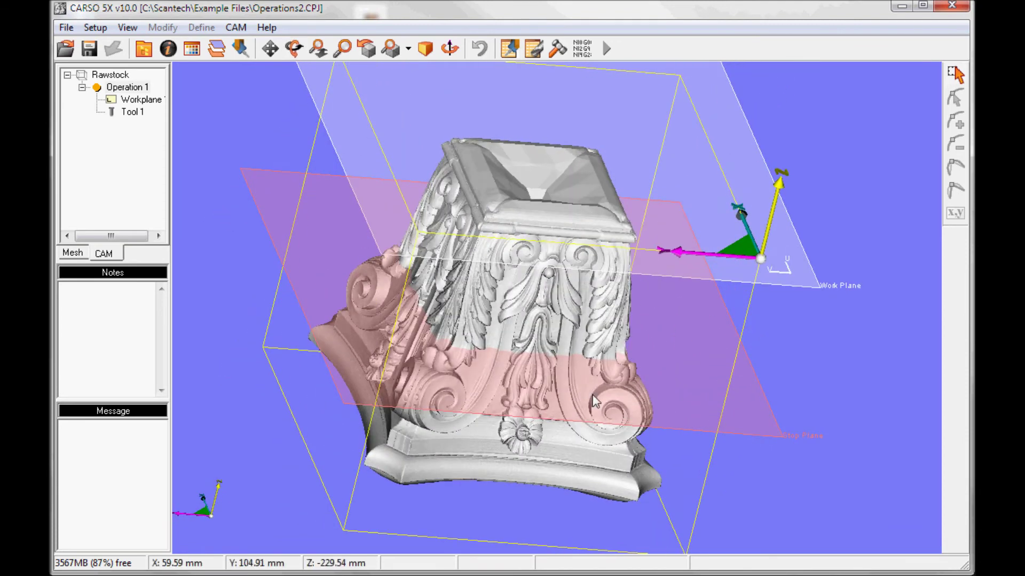
Step: Set Operation 1's workplane to the +X tool direction in its properties
right_click(137, 101)
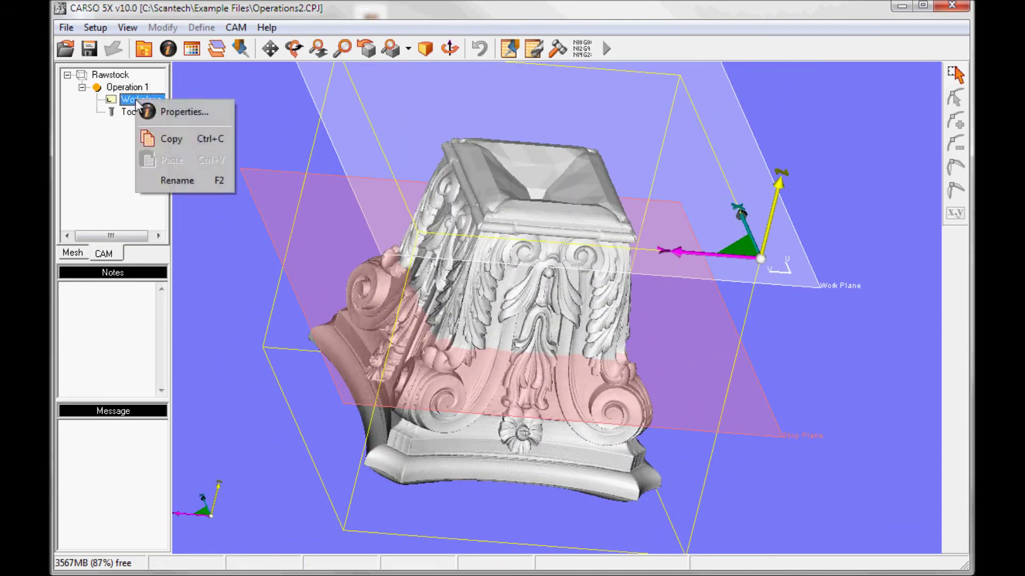
click(174, 112)
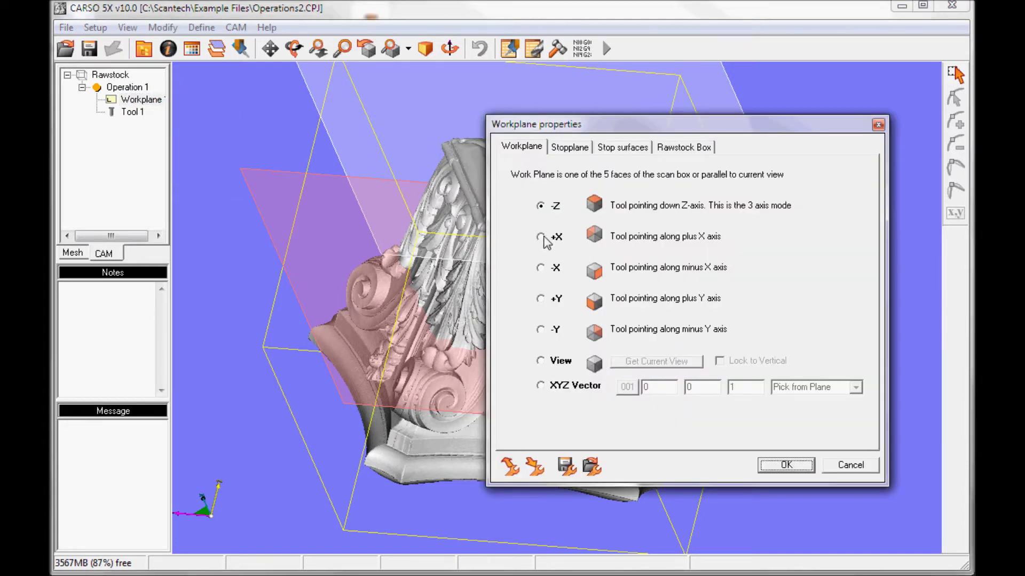
click(546, 240)
click(785, 466)
drag(656, 363, 688, 320)
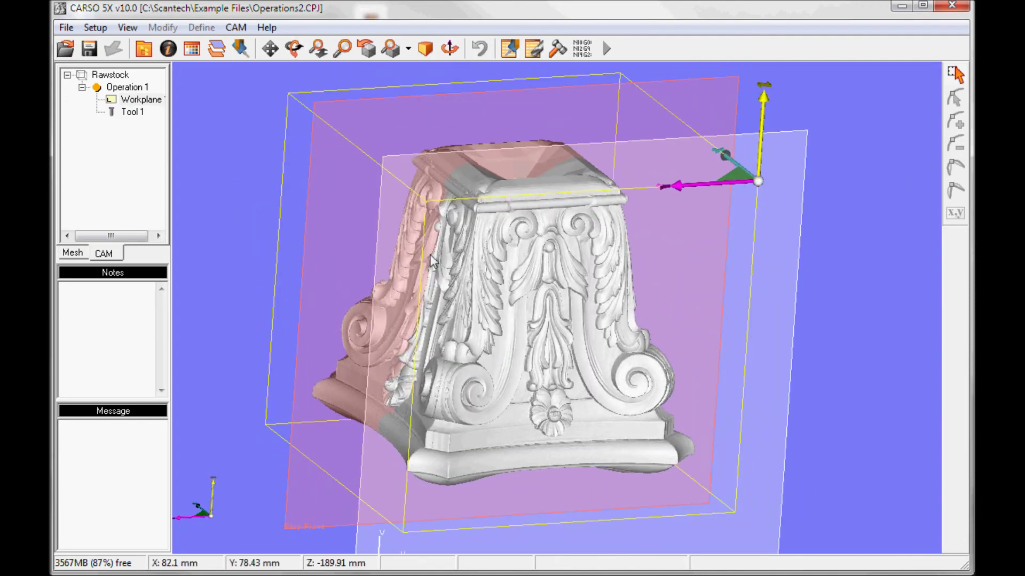
Step: Choose Saw D600 as the Selected tool in Tool 1's properties and confirm
click(128, 112)
right_click(123, 113)
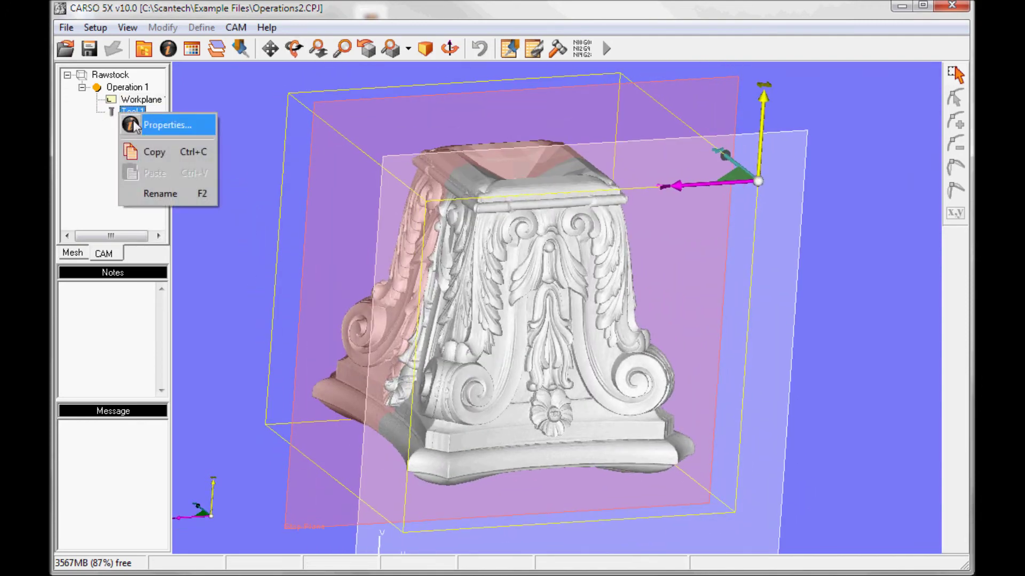
click(147, 121)
click(539, 176)
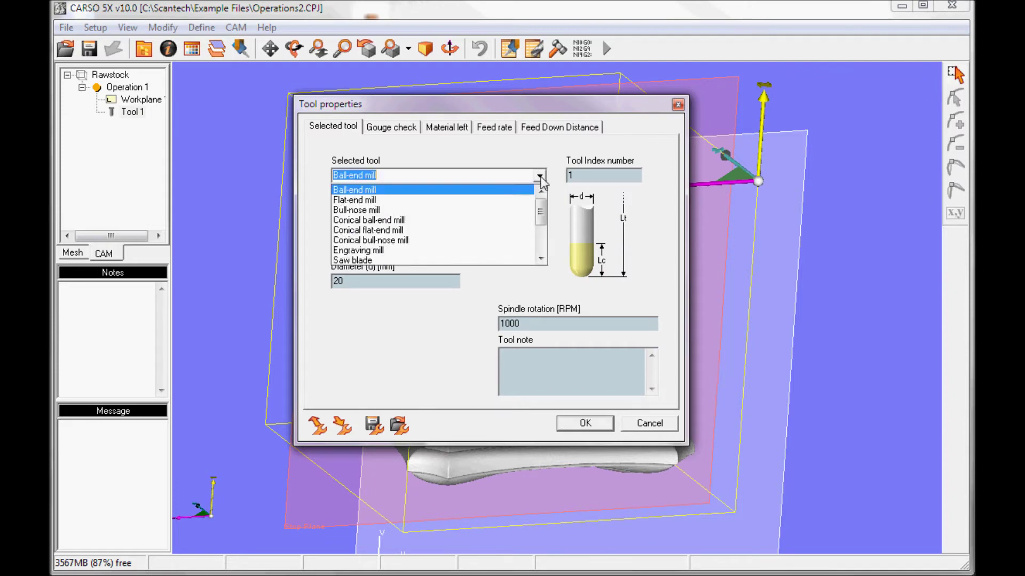
drag(543, 212, 550, 230)
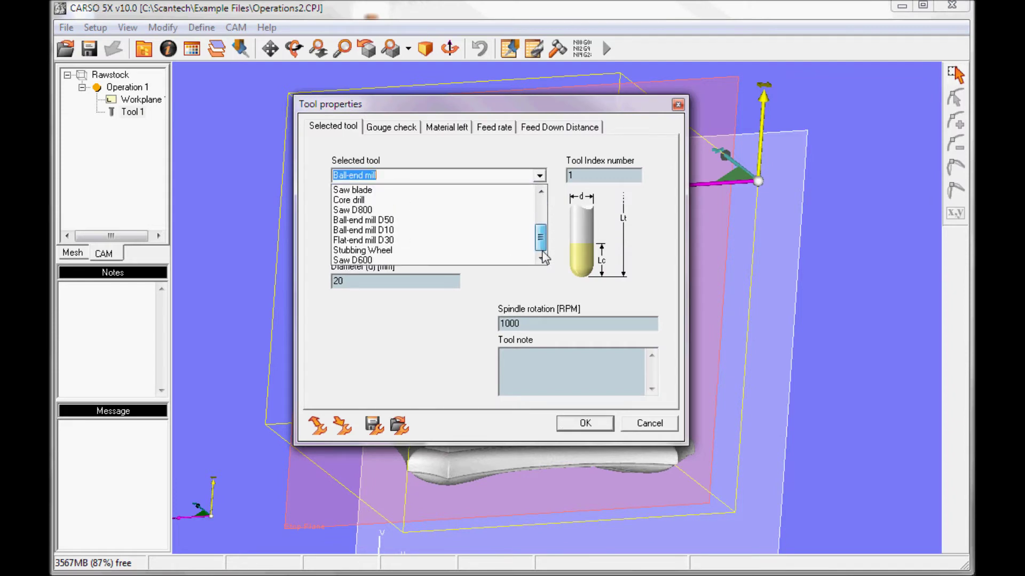
click(473, 264)
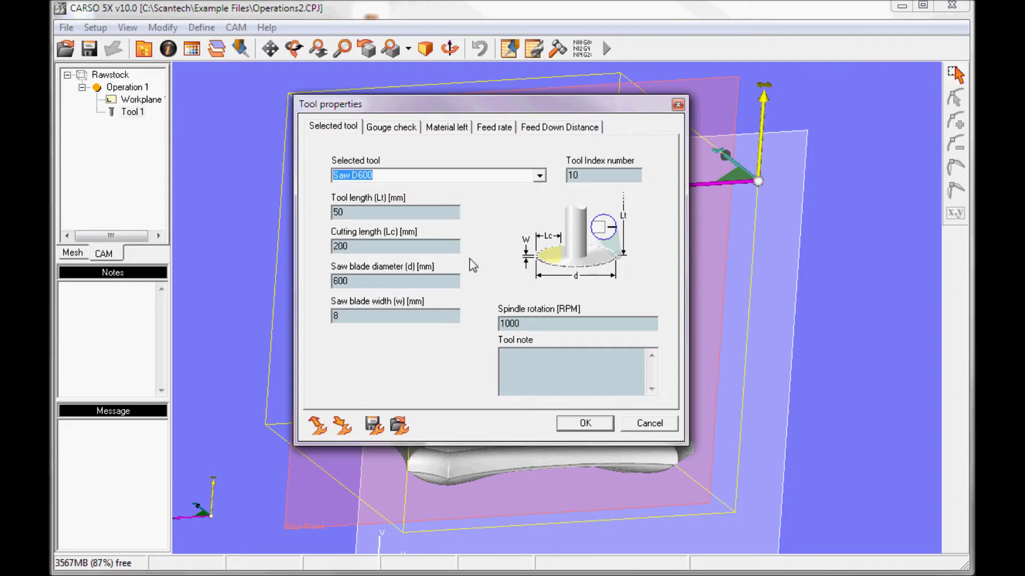
click(572, 425)
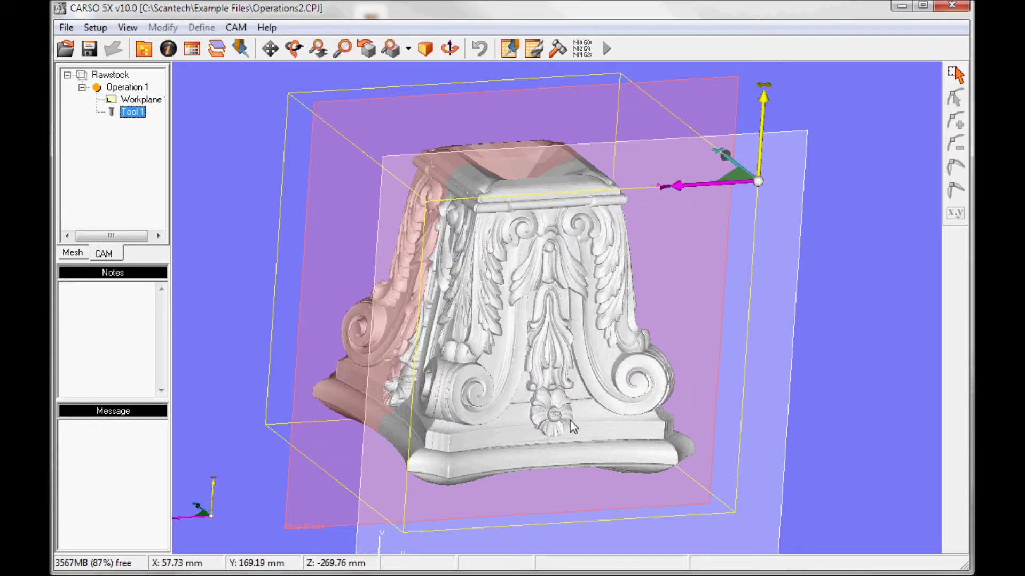
middle_drag(477, 303, 437, 241)
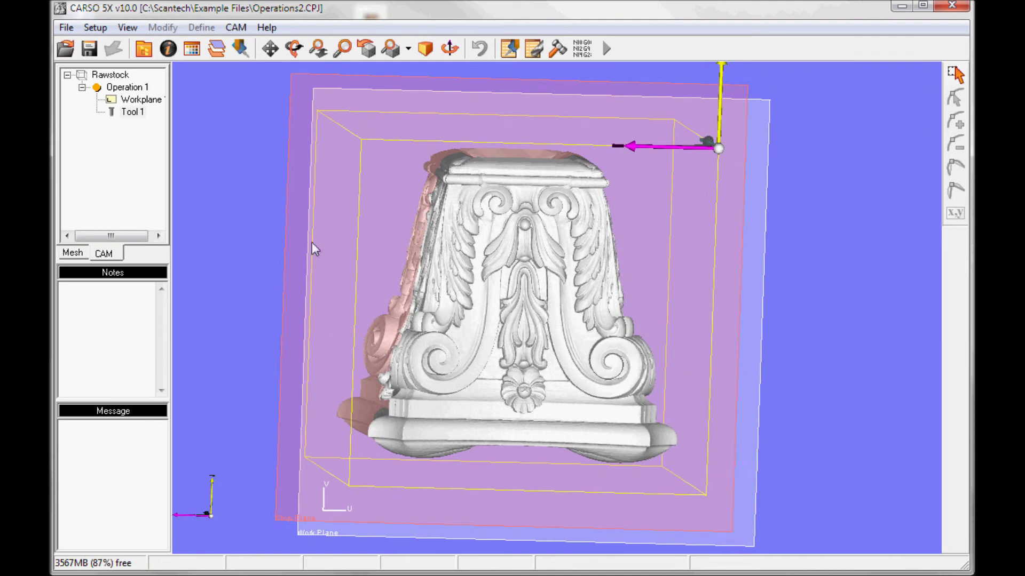
click(128, 89)
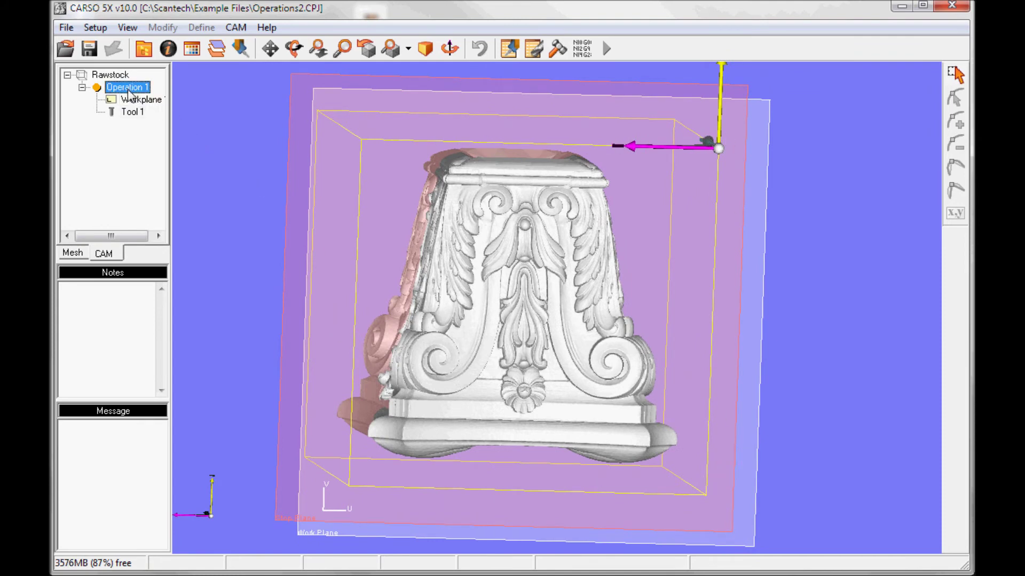
Step: Add a milling area to Operation 1 matching the rawstock bounding box
right_click(128, 92)
mouse_move(153, 102)
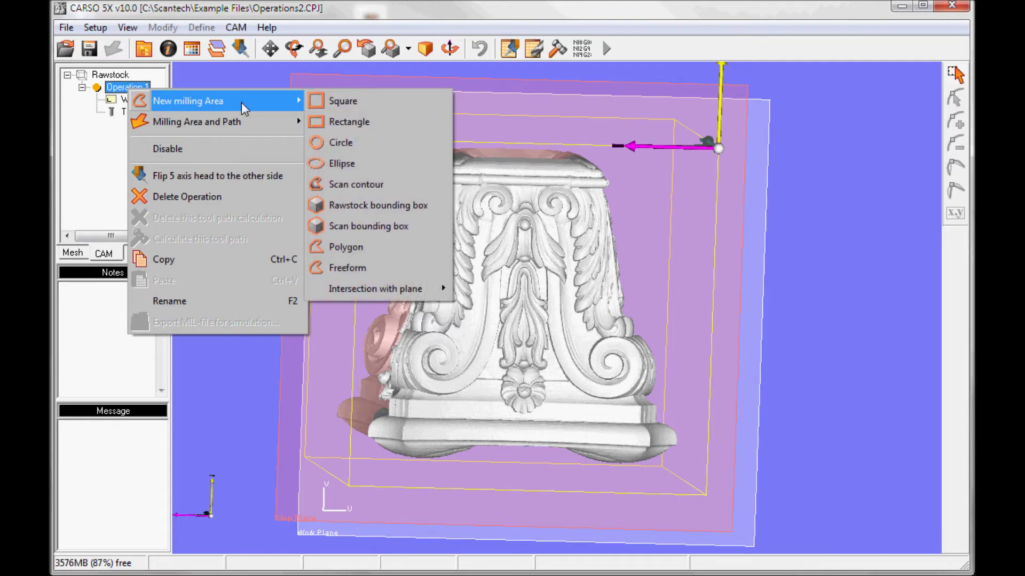
click(411, 207)
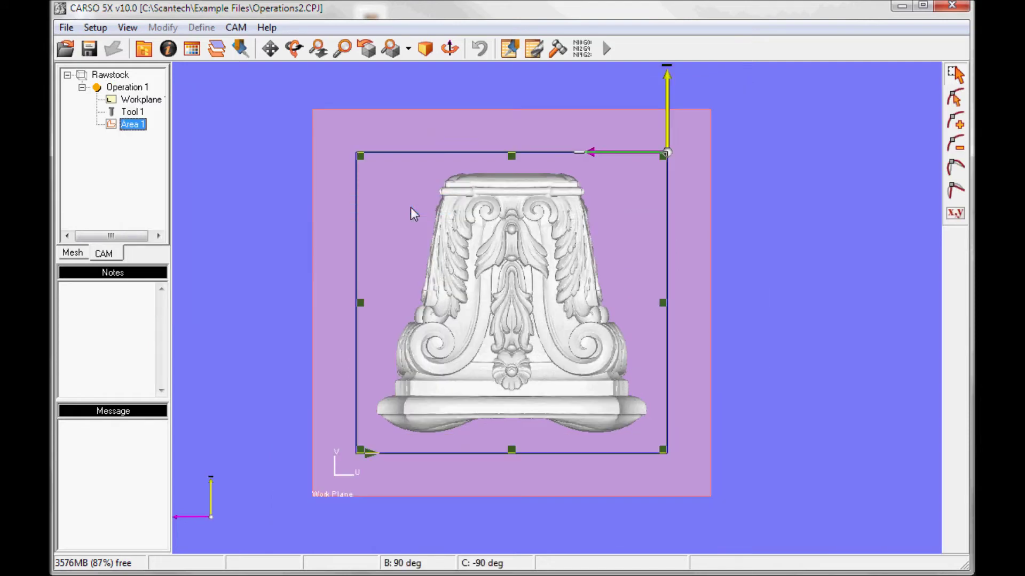
middle_drag(411, 207, 384, 217)
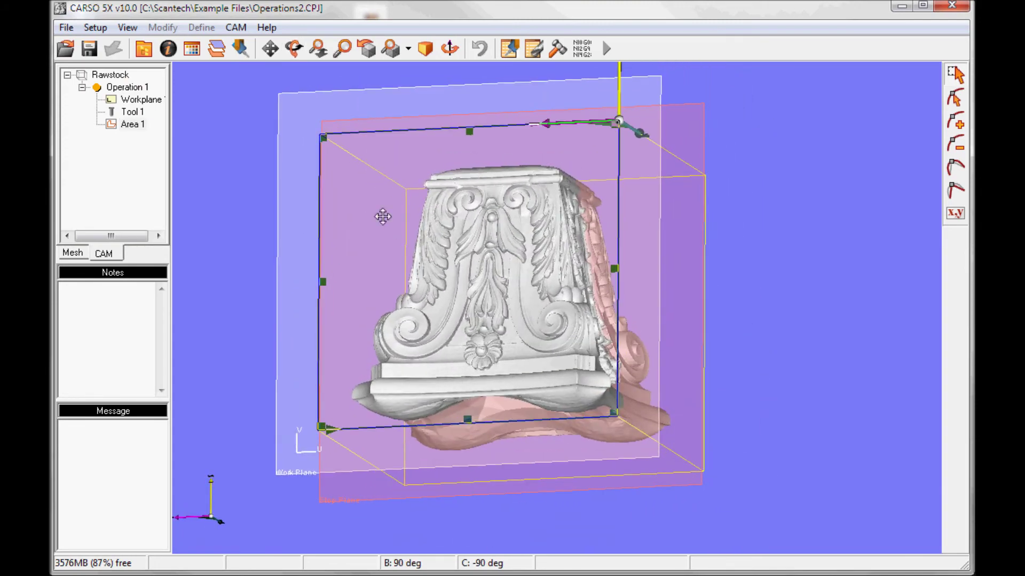
Step: Configure Area 1 for Parallel to U milling with a 20 mm step over
right_click(130, 125)
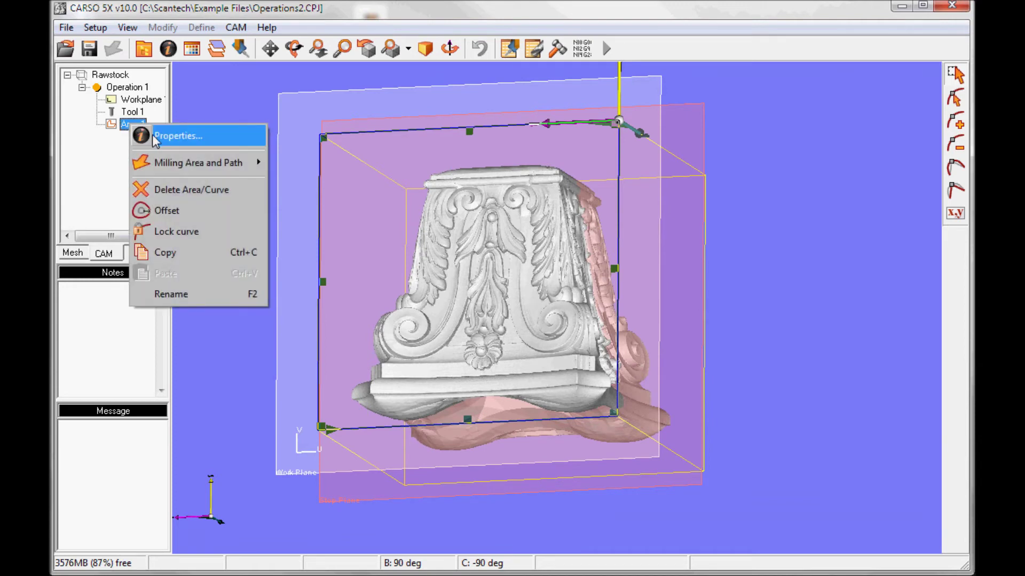
click(152, 135)
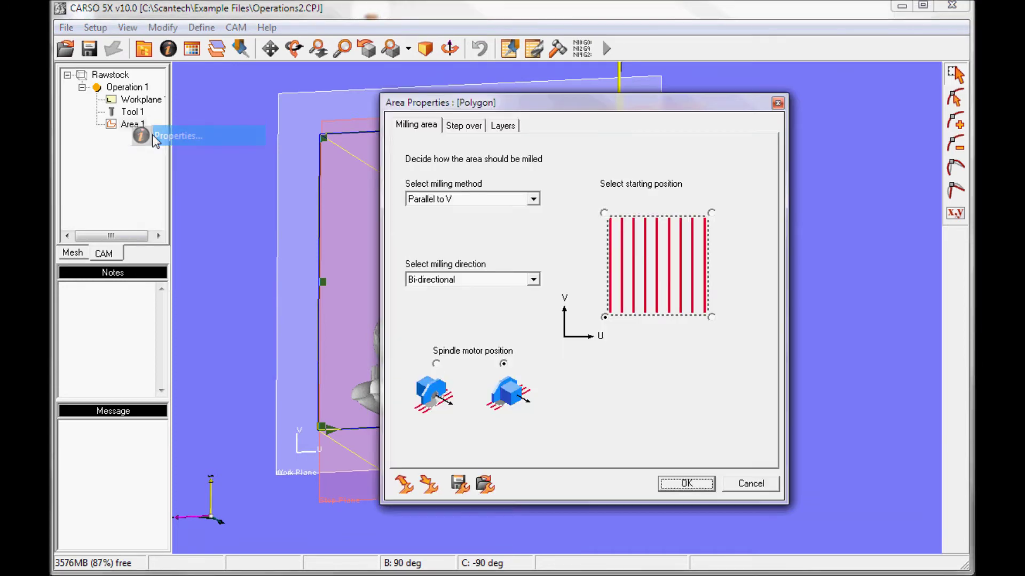
click(533, 199)
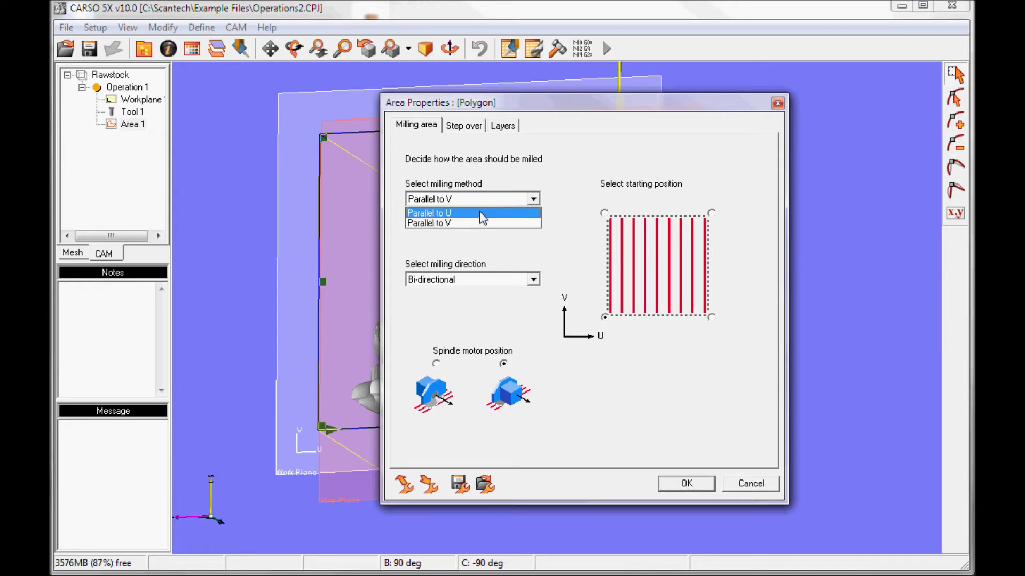
click(483, 213)
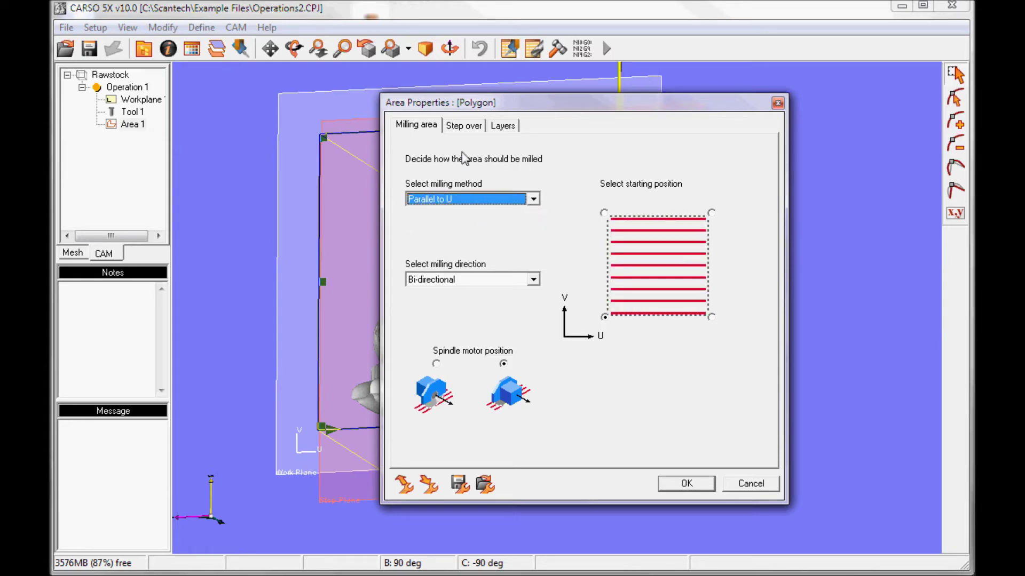
click(464, 125)
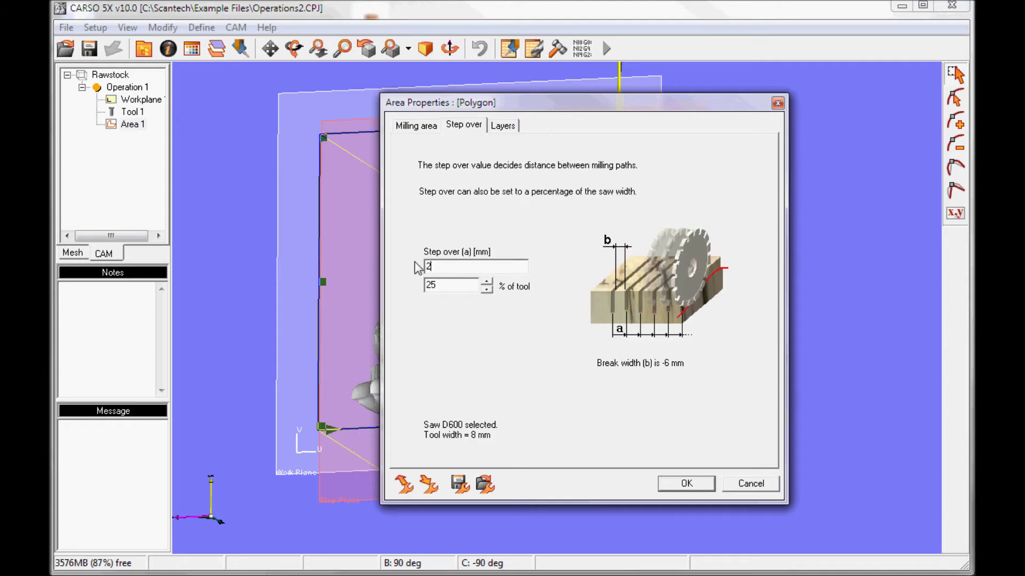
text(0)
click(682, 483)
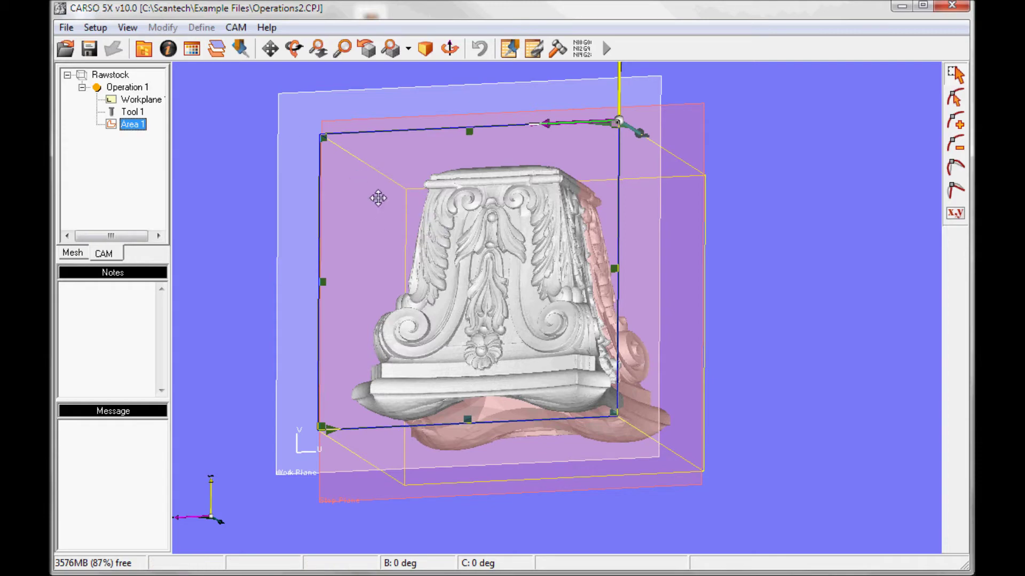
drag(417, 219, 395, 252)
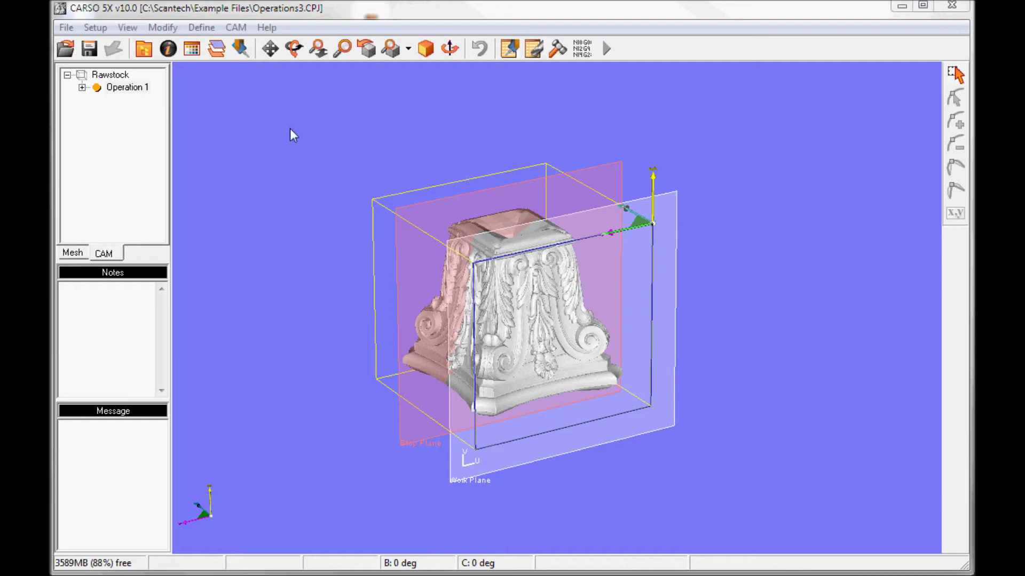
Step: Copy Operation 1
click(124, 88)
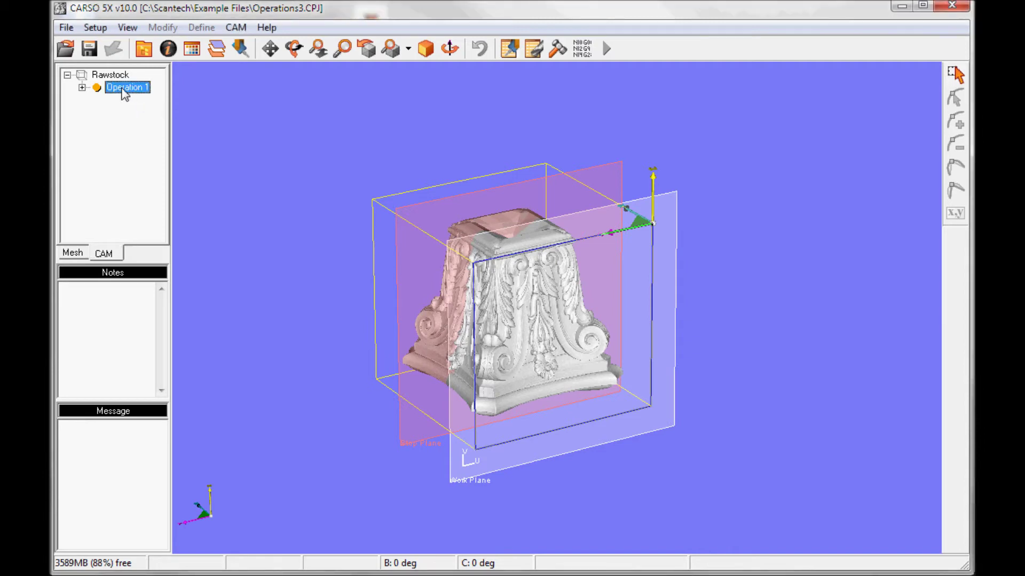
right_click(124, 92)
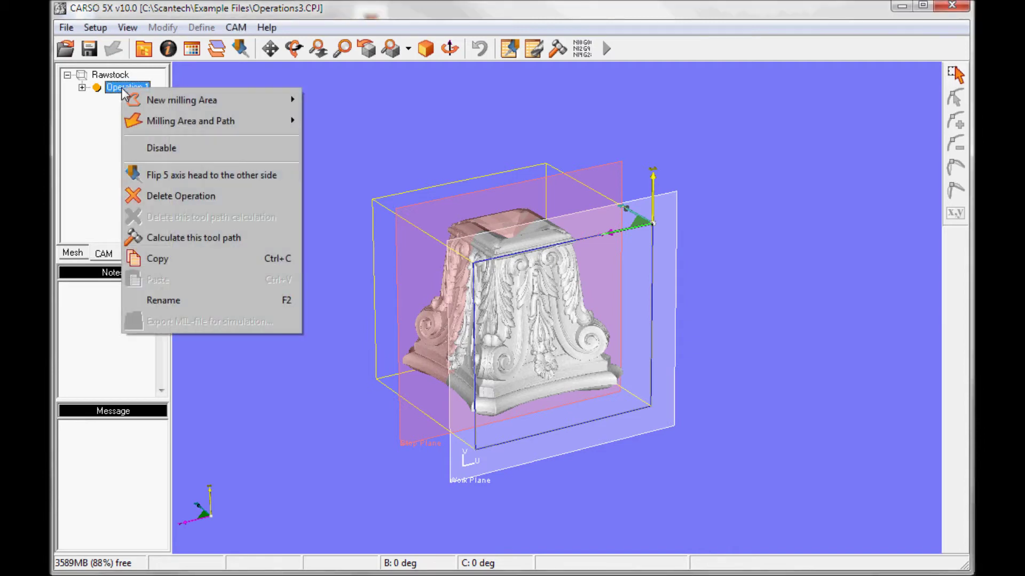
click(162, 261)
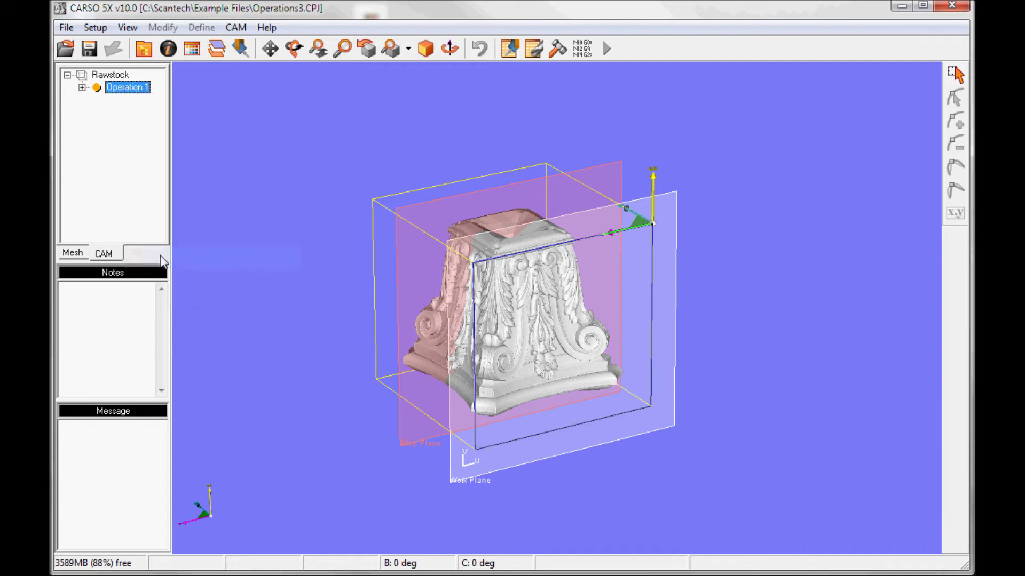
Step: Paste three copies of Operation 1 under Rawstock
click(109, 76)
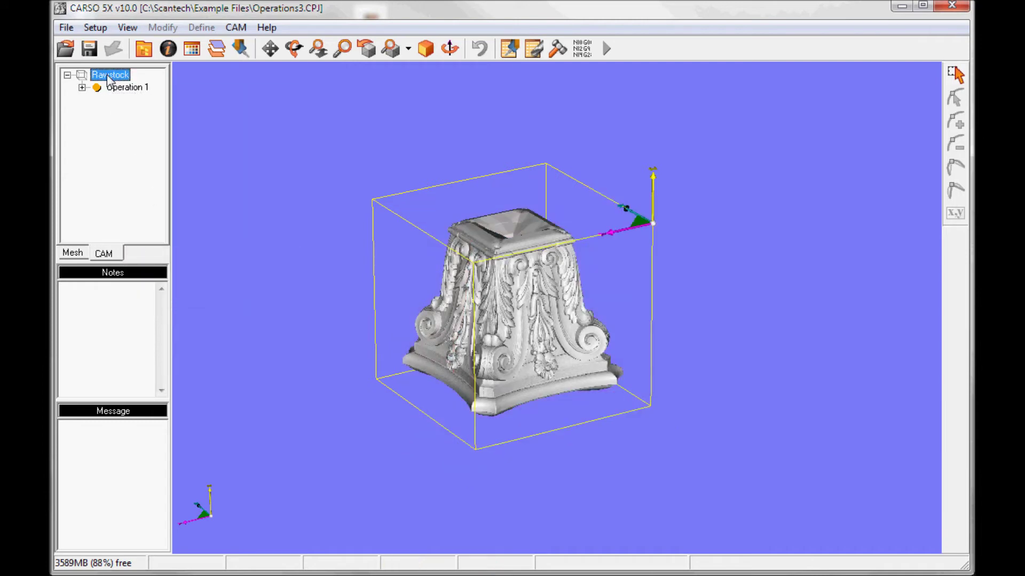
right_click(108, 77)
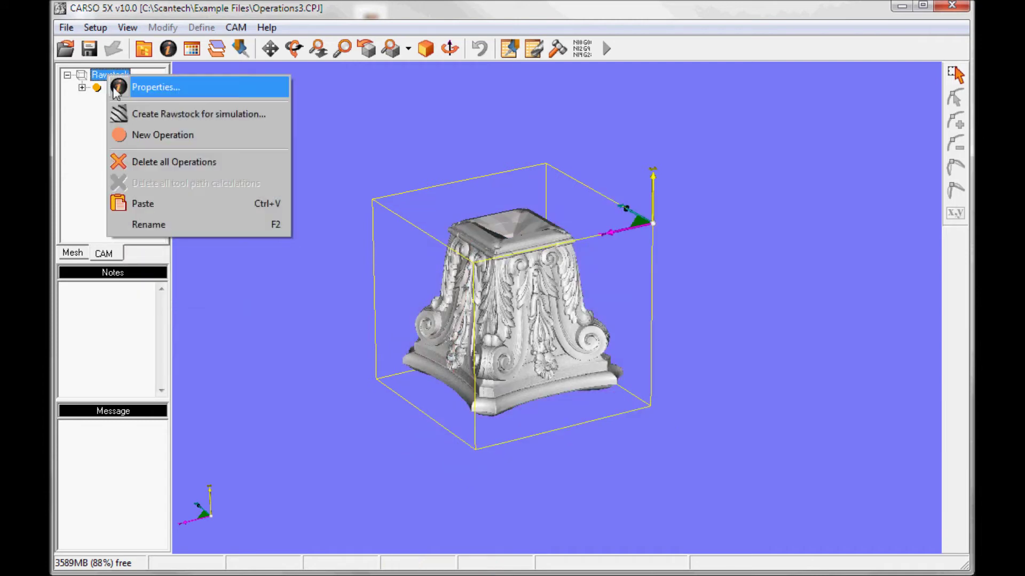
click(142, 204)
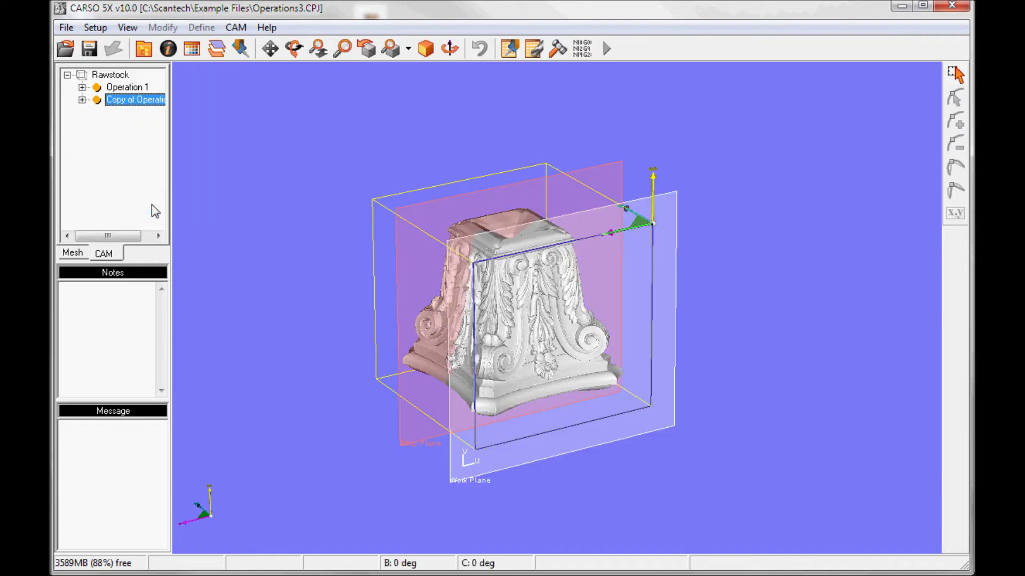
click(121, 76)
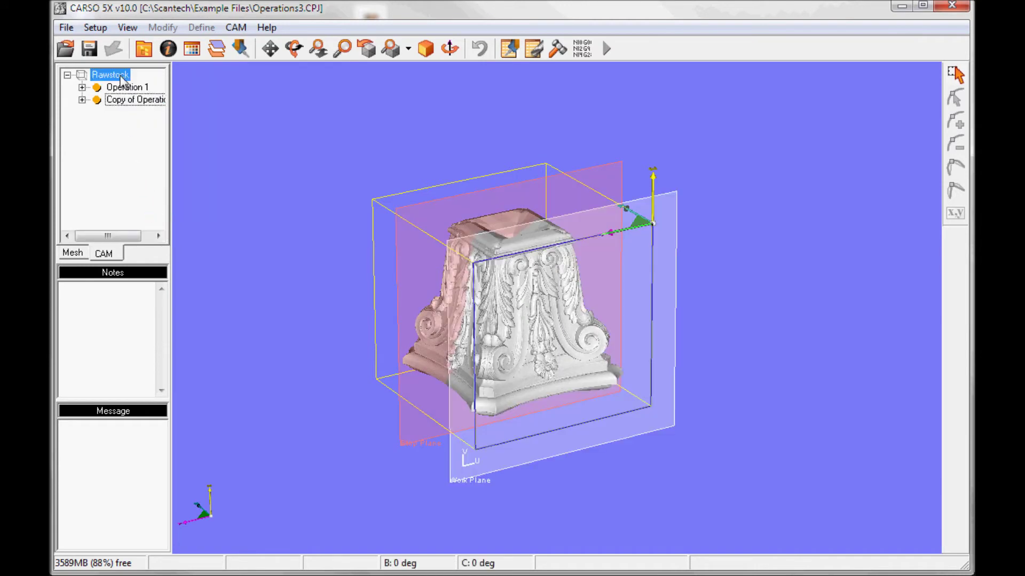
right_click(123, 78)
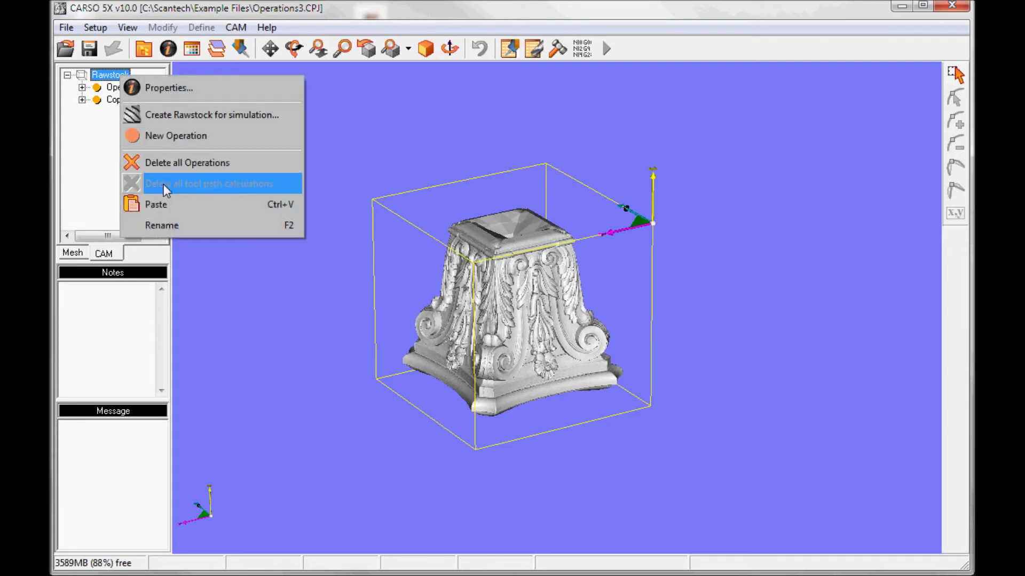
click(165, 203)
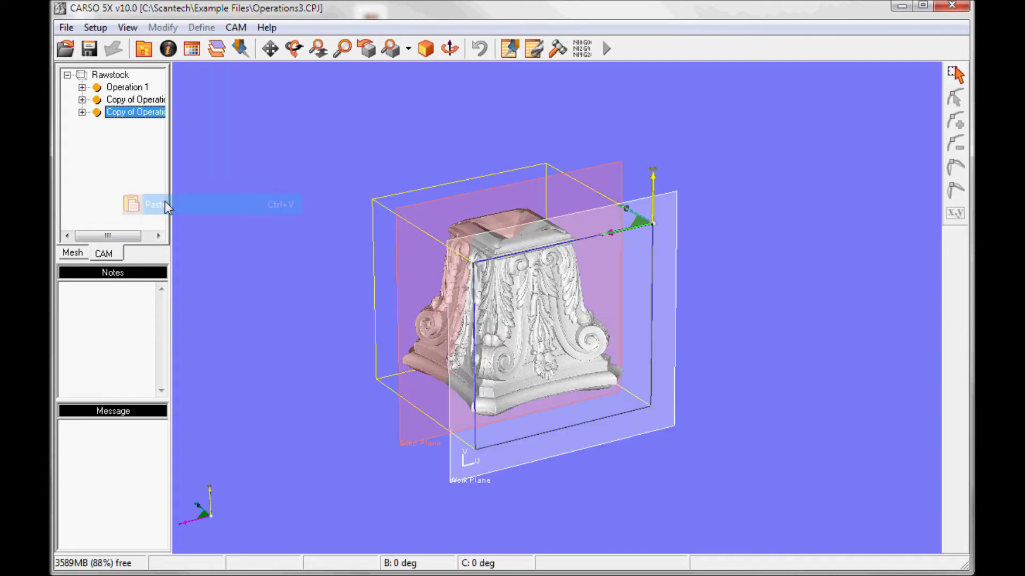
click(108, 73)
right_click(108, 73)
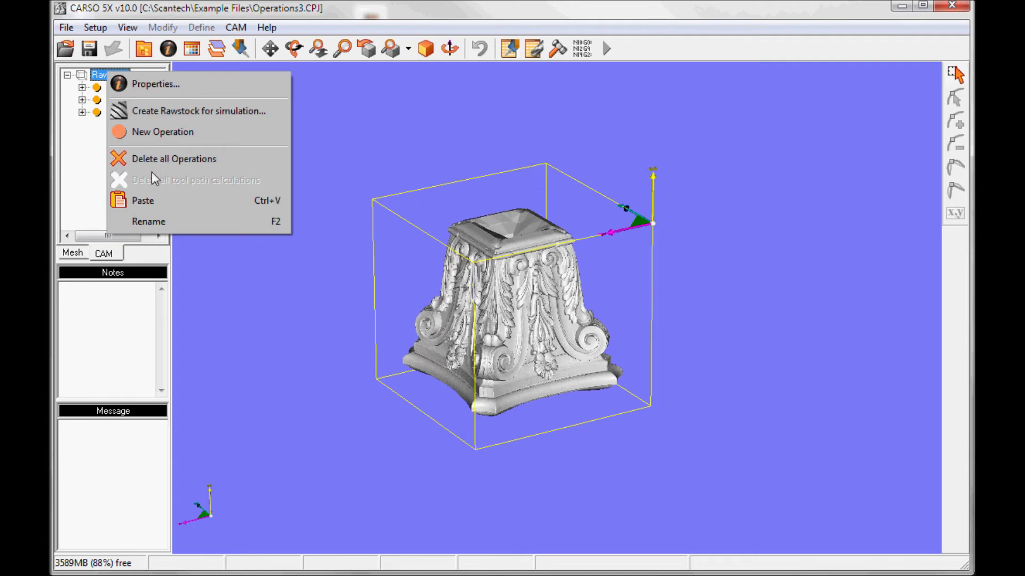
click(158, 202)
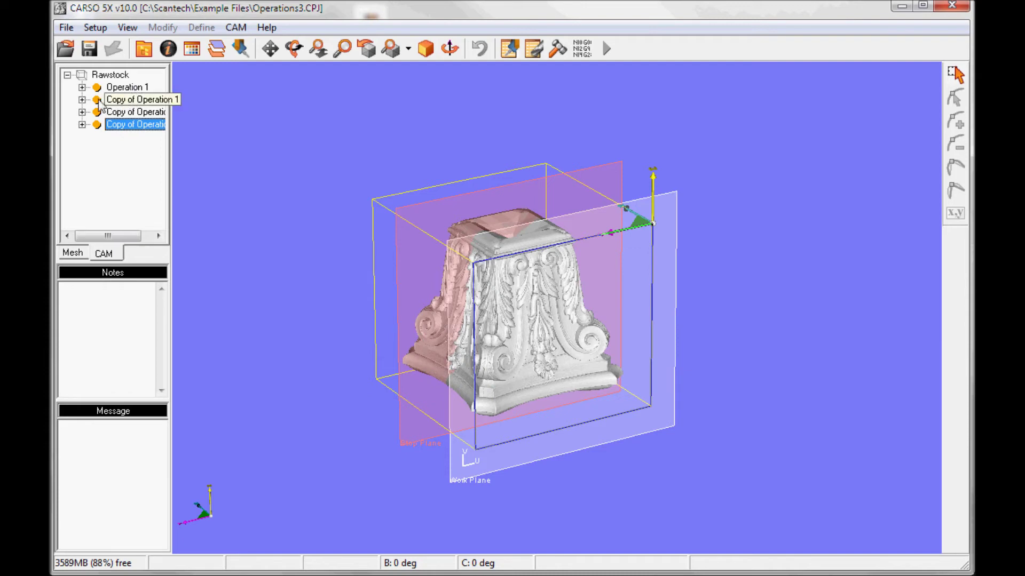
Step: Set the first copied operation's workplane to point the tool along minus X
click(82, 100)
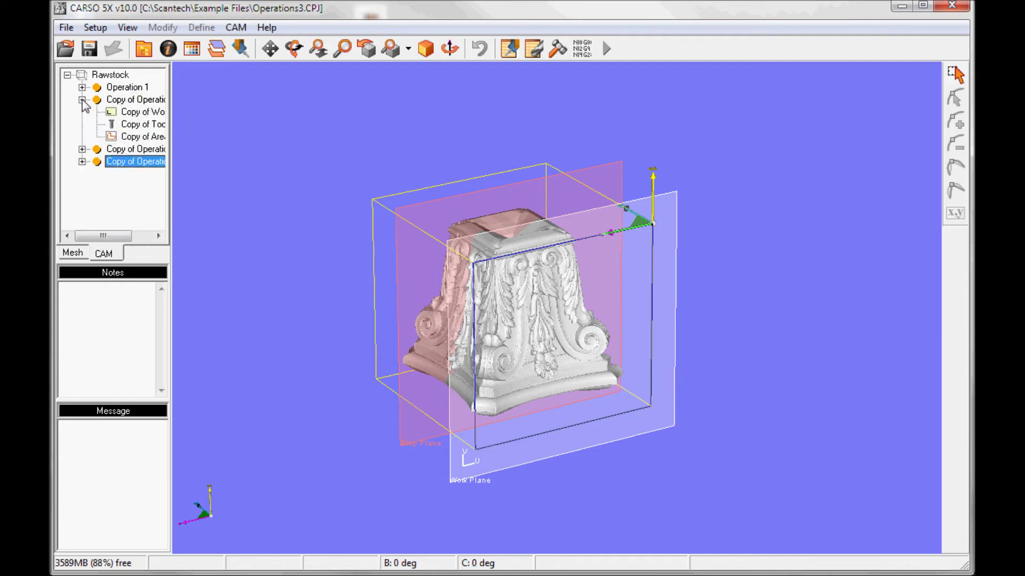
click(126, 114)
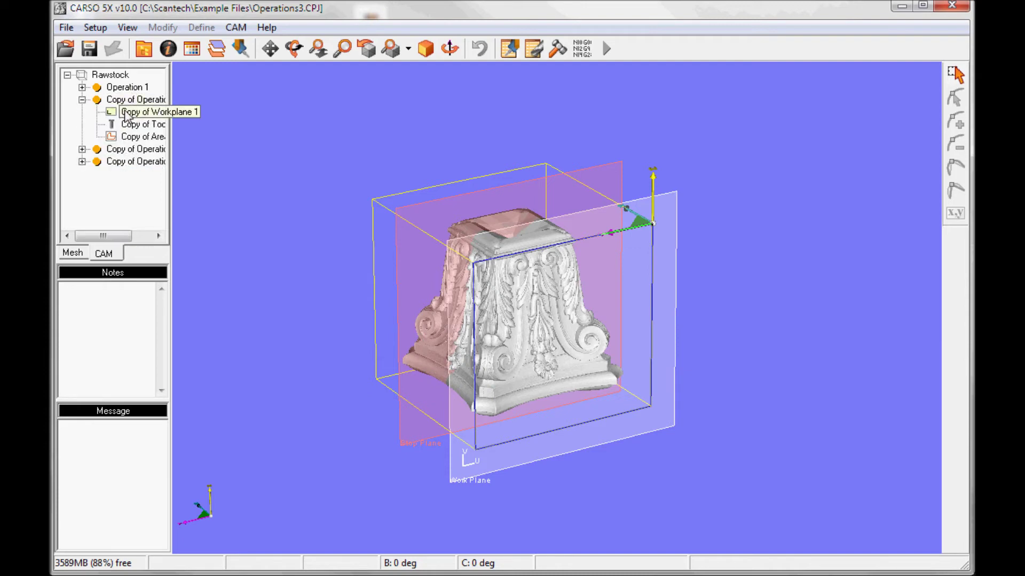
double_click(126, 113)
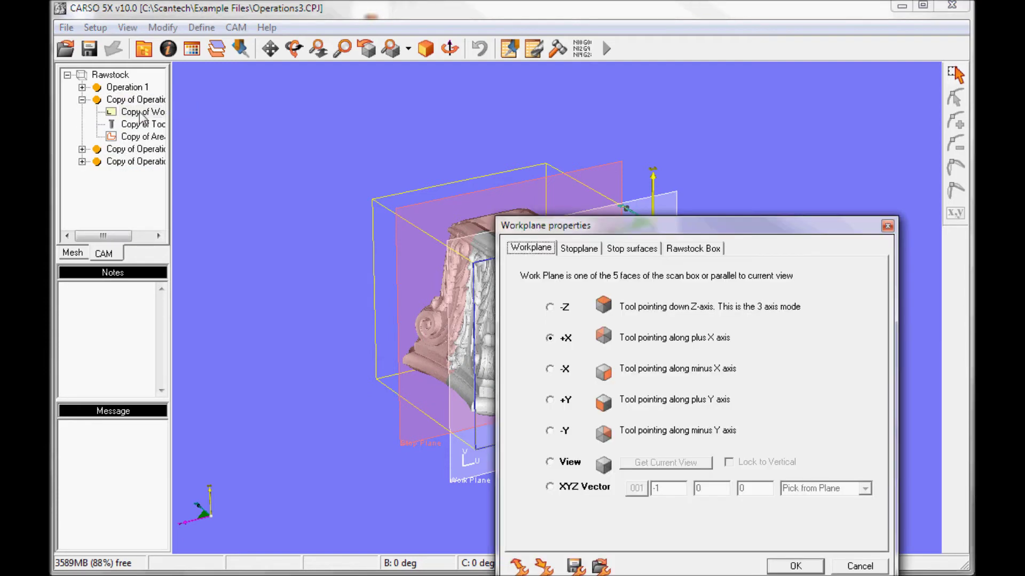
click(550, 369)
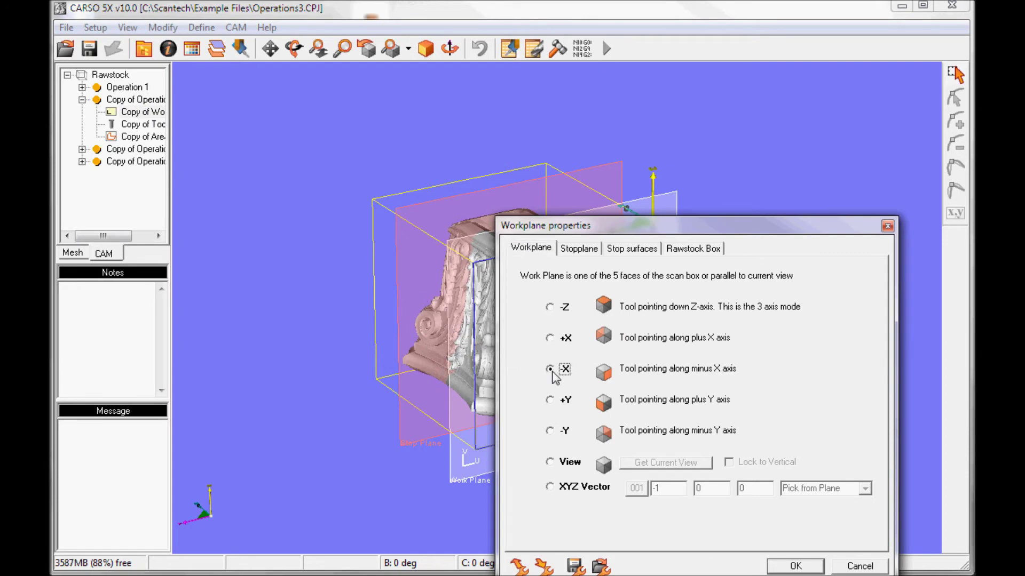
click(795, 566)
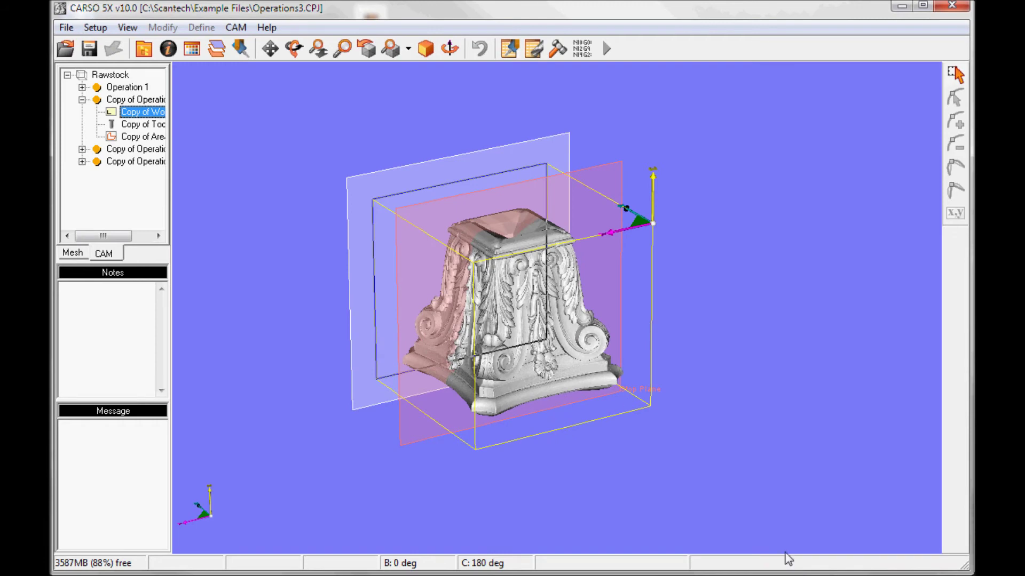
click(133, 138)
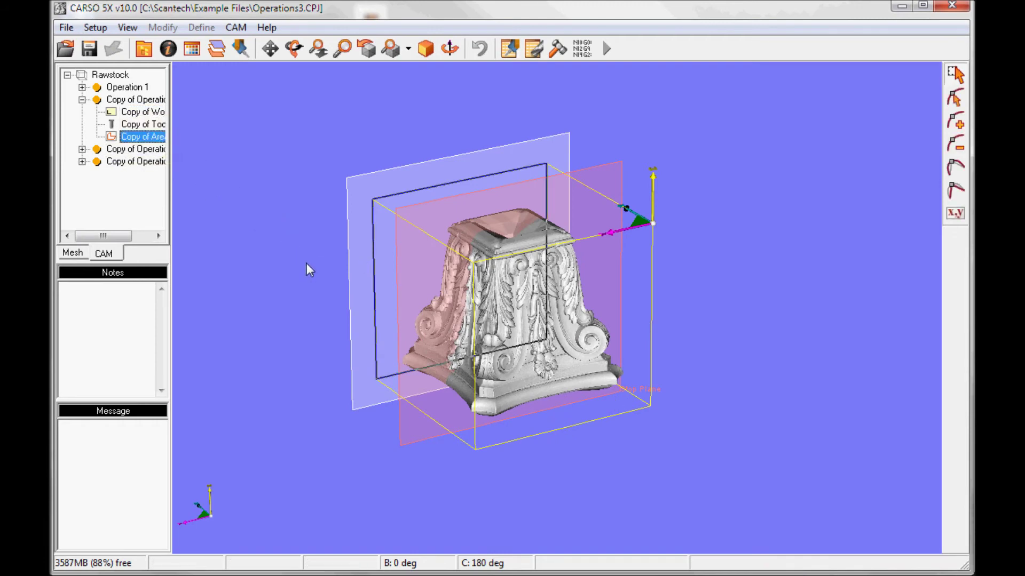
middle_drag(309, 264, 467, 306)
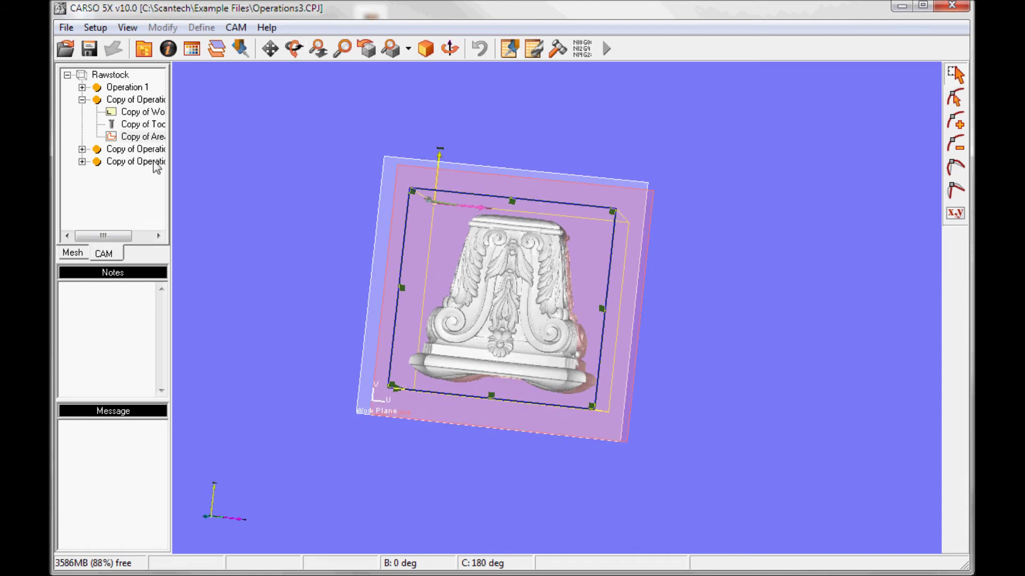
Step: Set the second copied operation's workplane to point the tool along plus Y
click(81, 149)
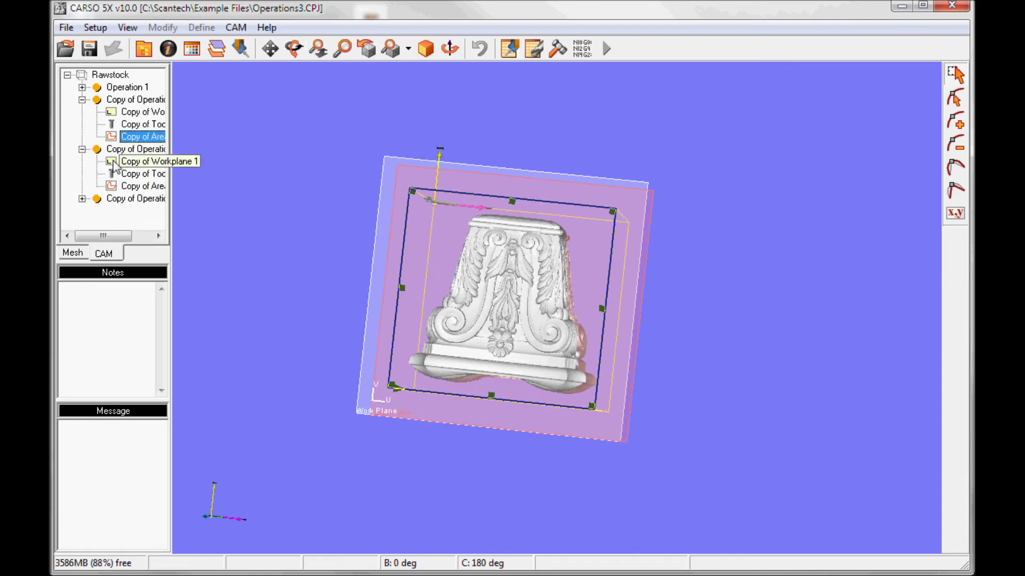
double_click(126, 164)
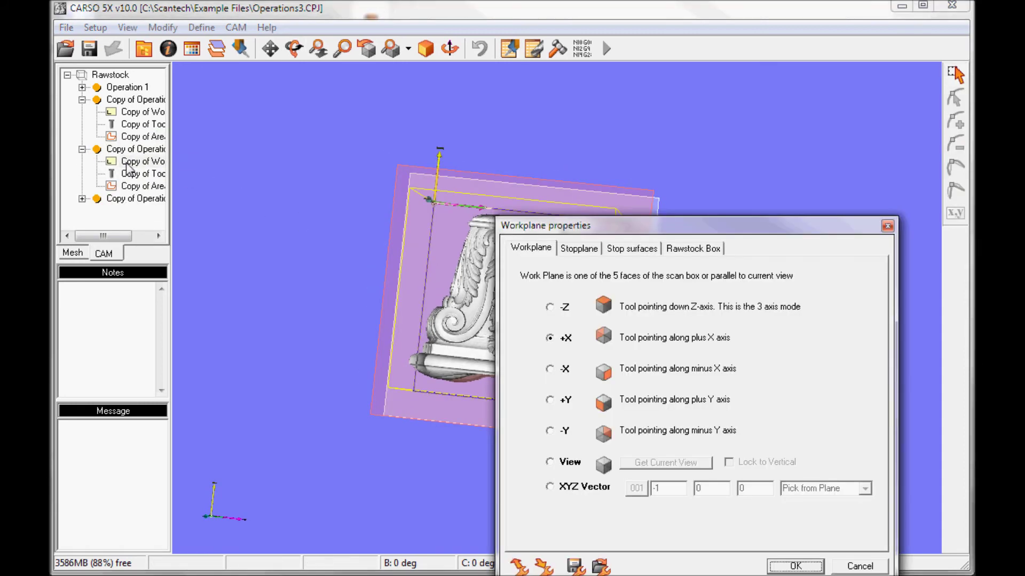
click(550, 400)
click(794, 567)
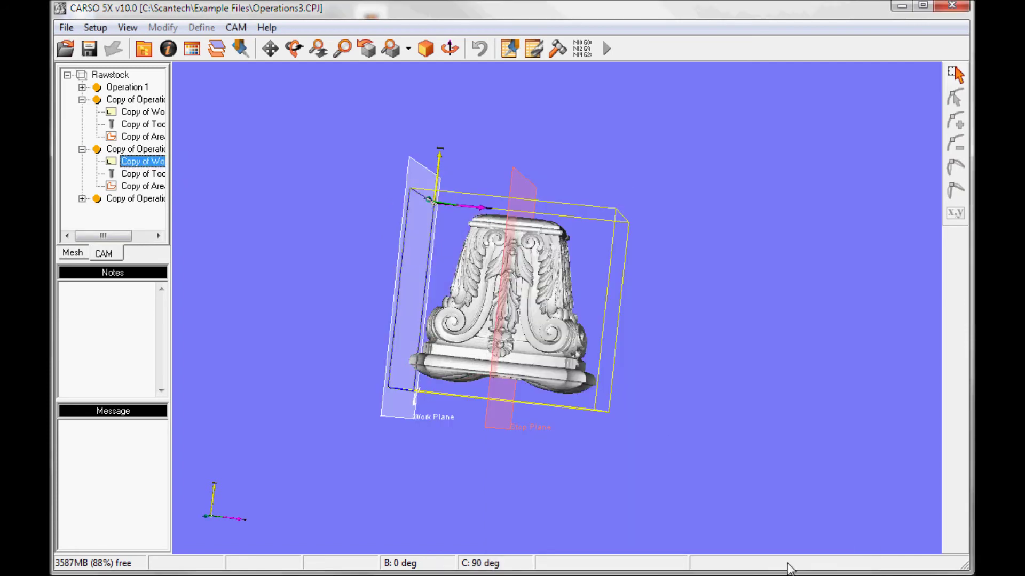
click(114, 173)
click(133, 185)
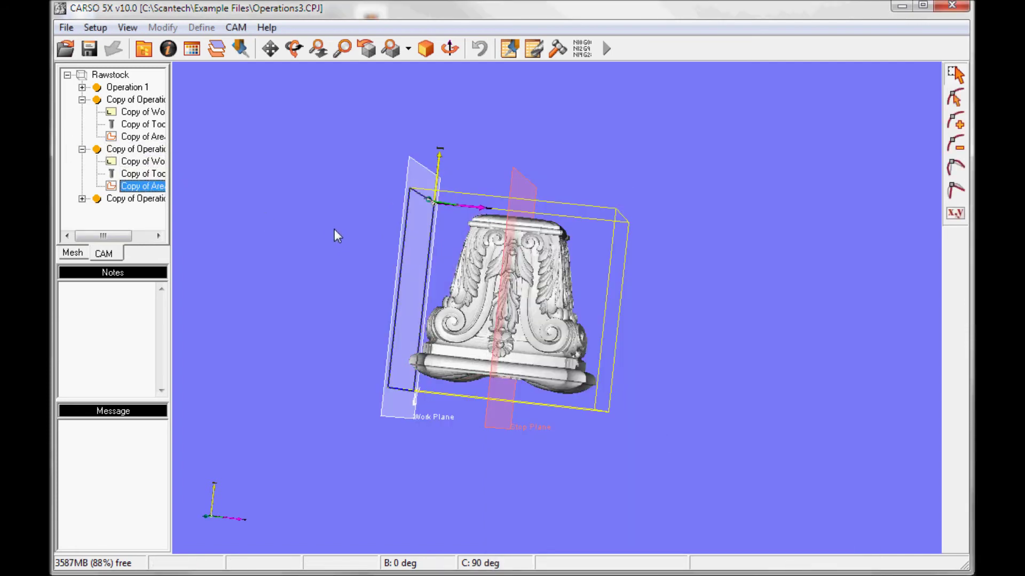
drag(334, 229, 469, 326)
Step: Set the third copied operation's workplane to point the tool along minus Y
click(82, 199)
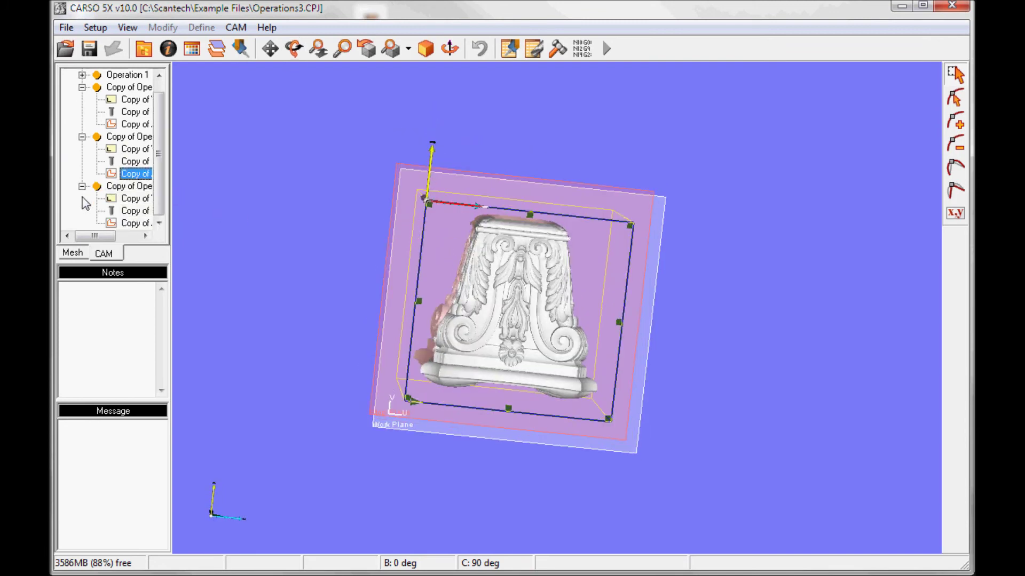
double_click(131, 201)
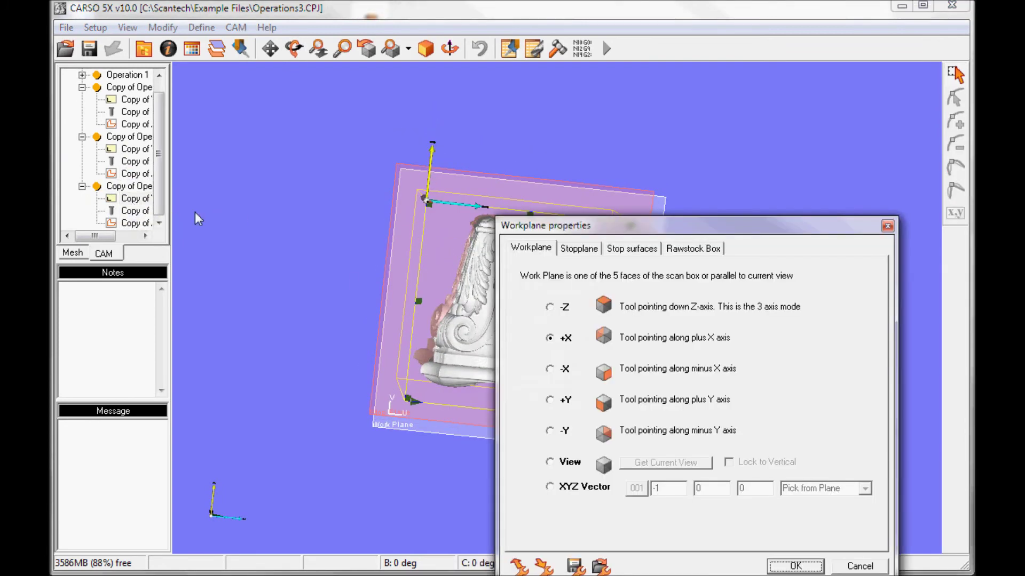
click(550, 431)
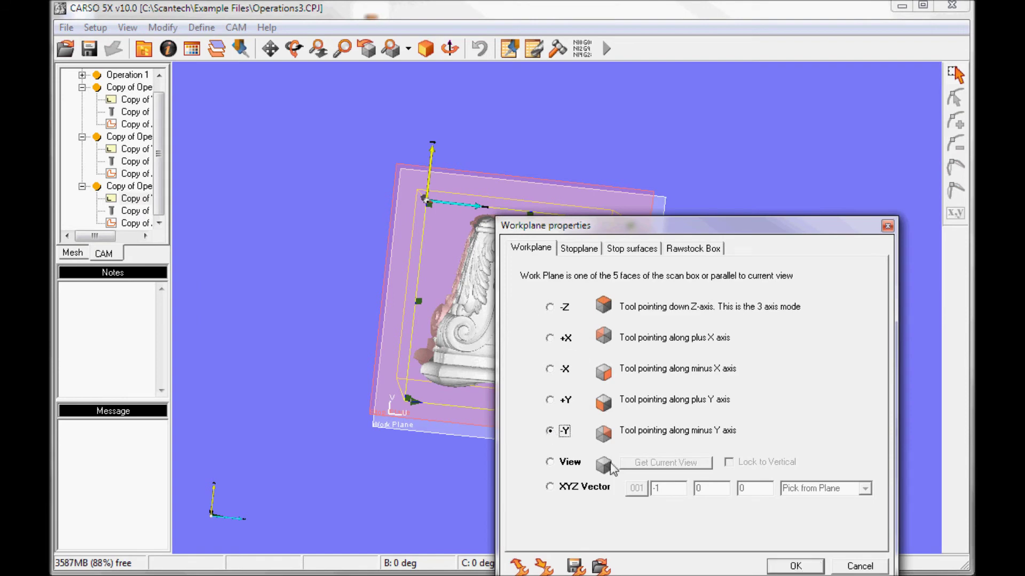
click(795, 566)
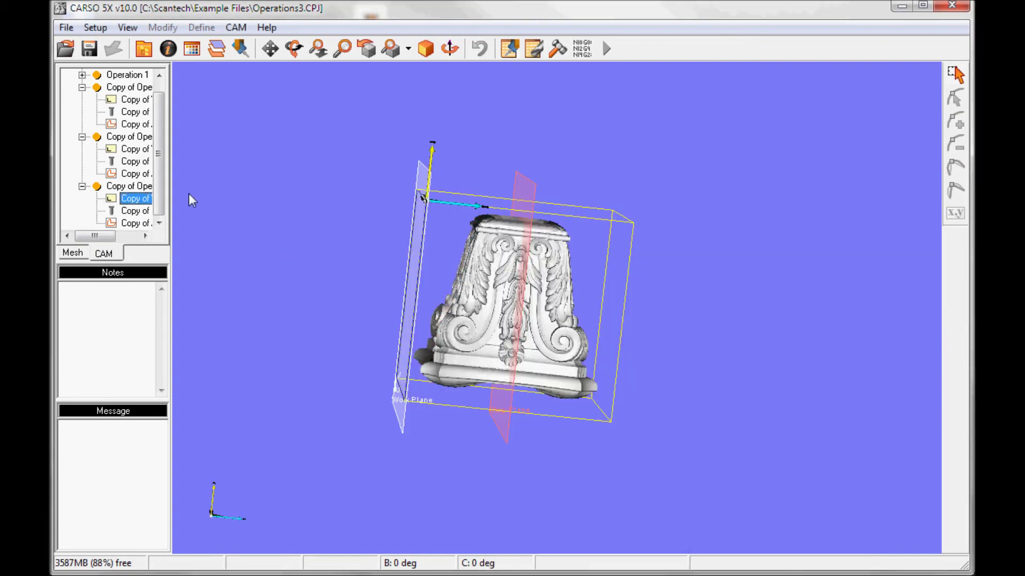
Step: Collapse the three expanded operation nodes in the CAM tree
click(82, 186)
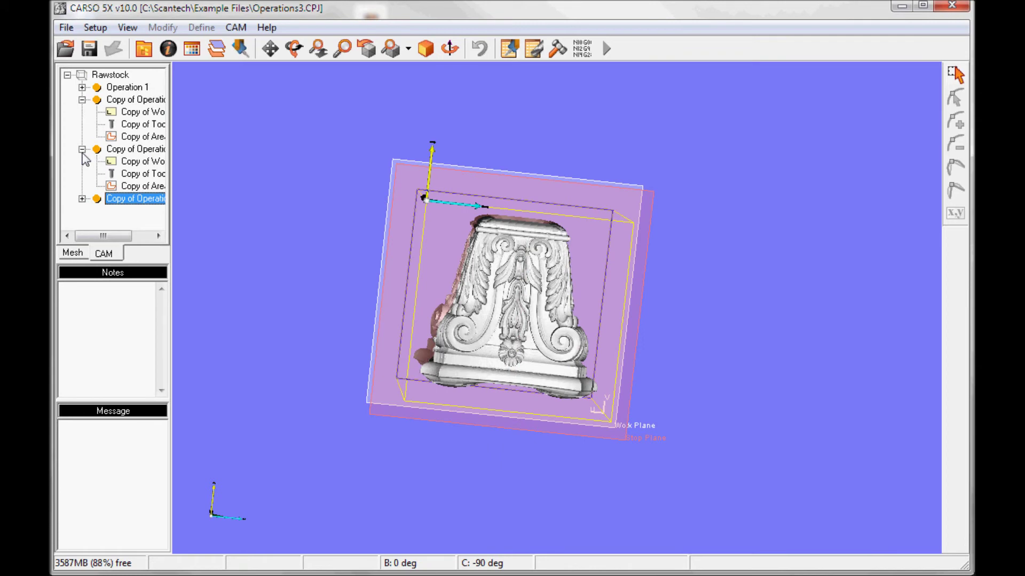
click(82, 149)
click(82, 100)
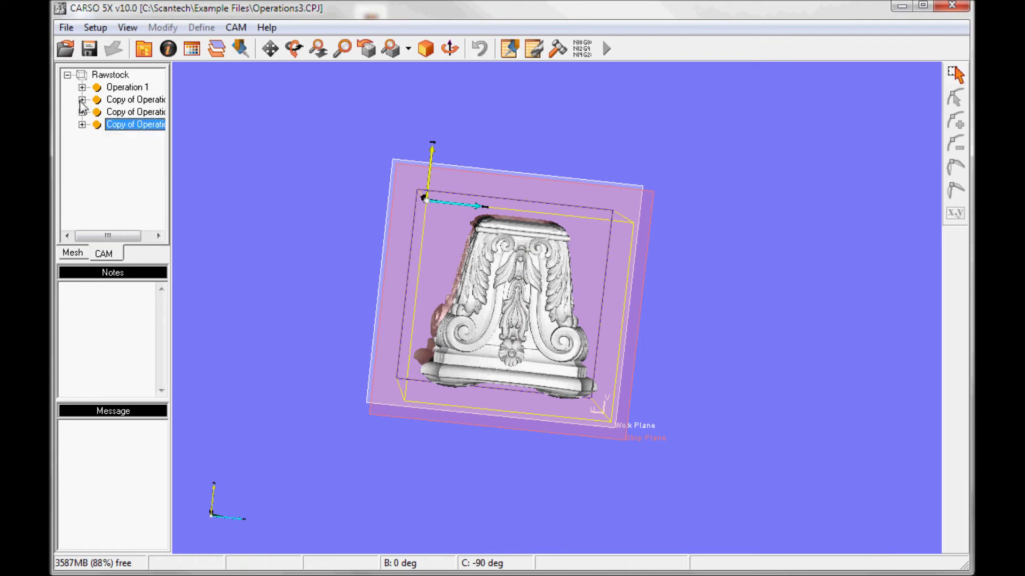
Step: Review each operation's workplane at 0, 180, 90 and -90 degrees, then calculate all toolpaths
click(123, 91)
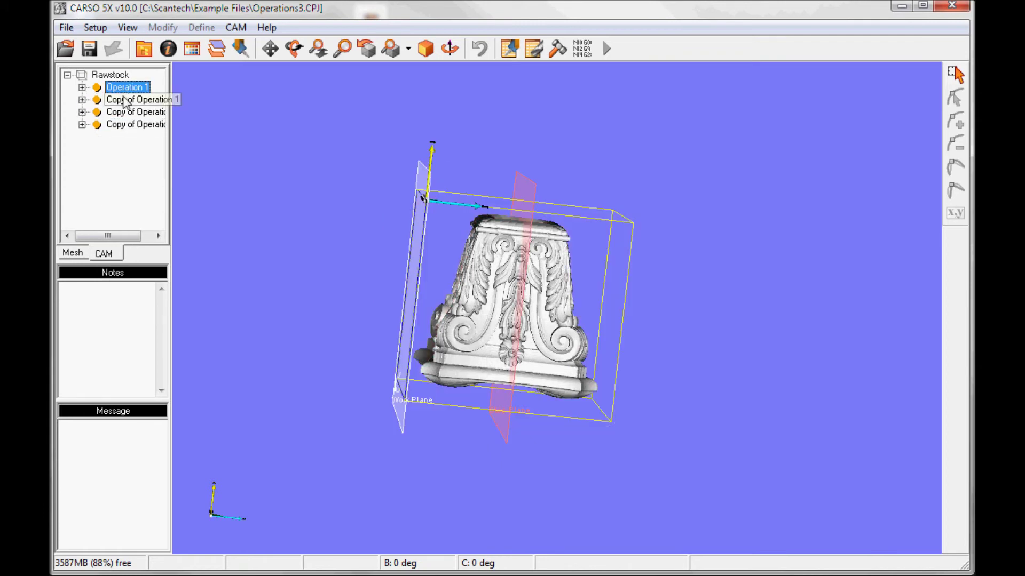
click(125, 100)
click(125, 112)
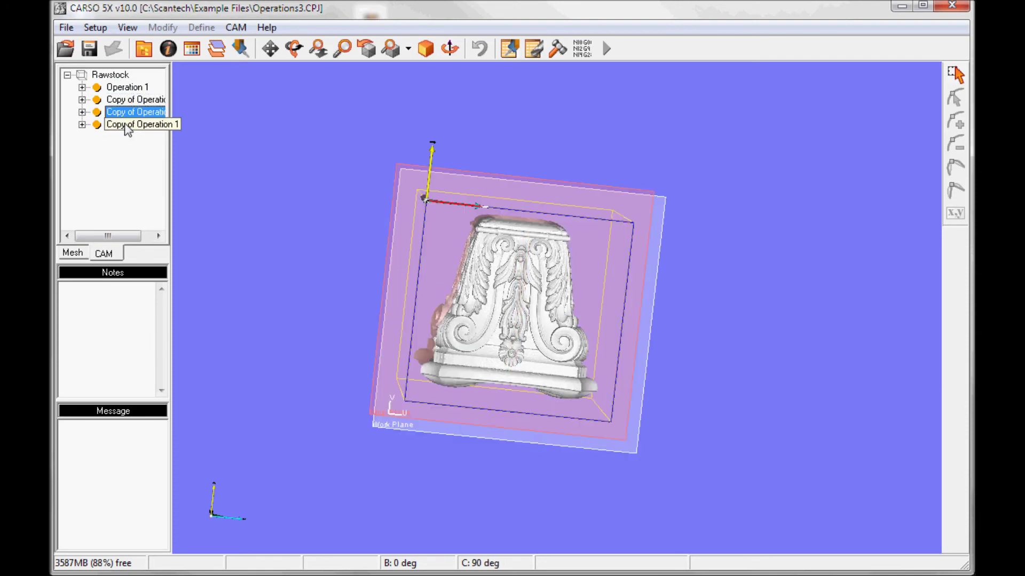
click(125, 124)
middle_drag(282, 176, 303, 220)
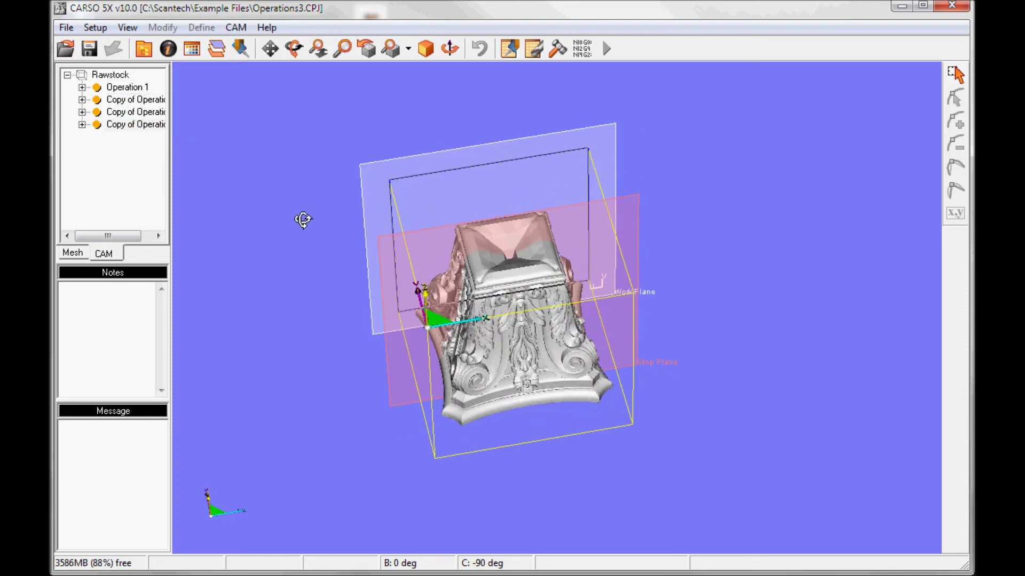
click(121, 113)
click(124, 100)
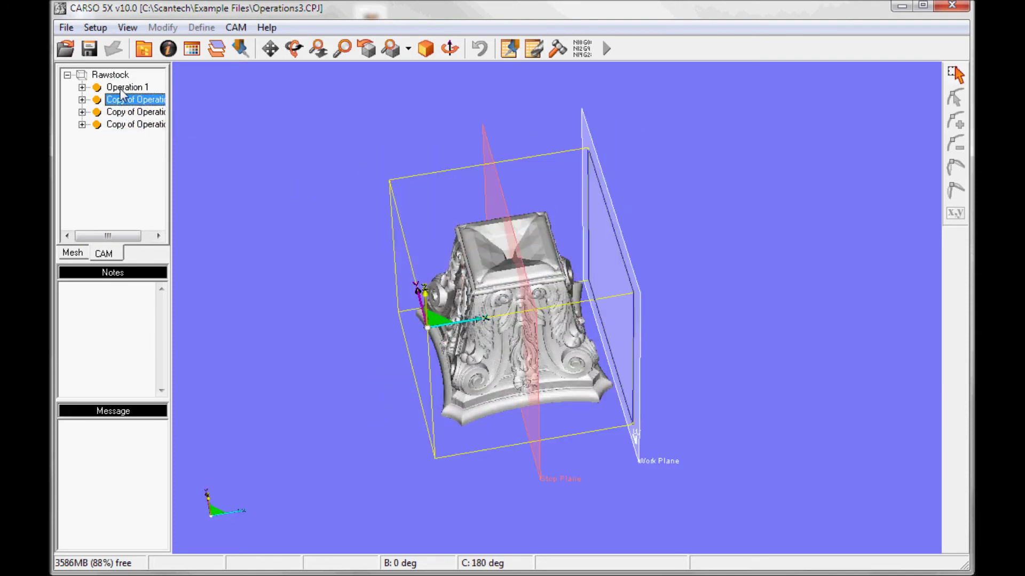
click(122, 88)
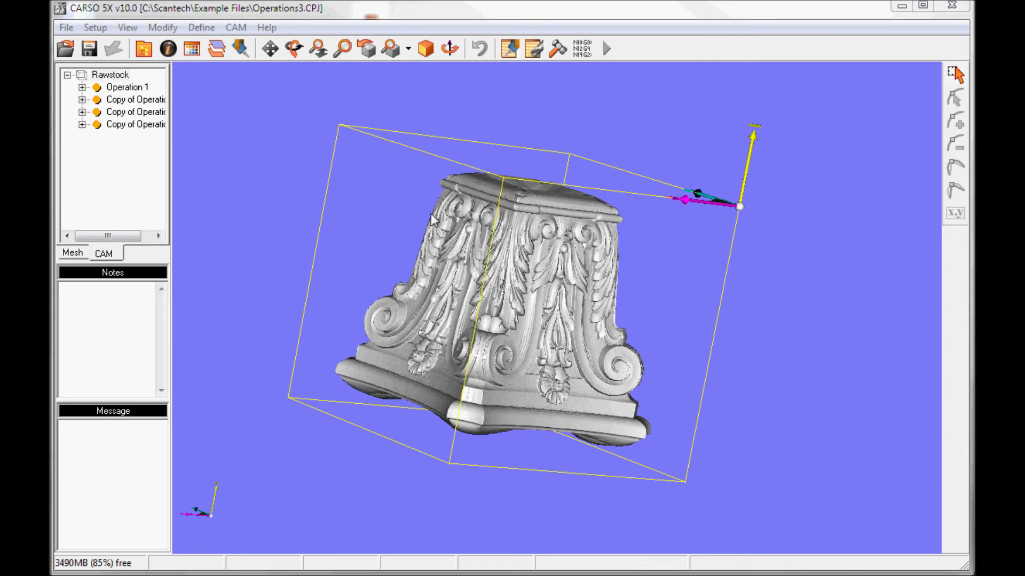
click(558, 52)
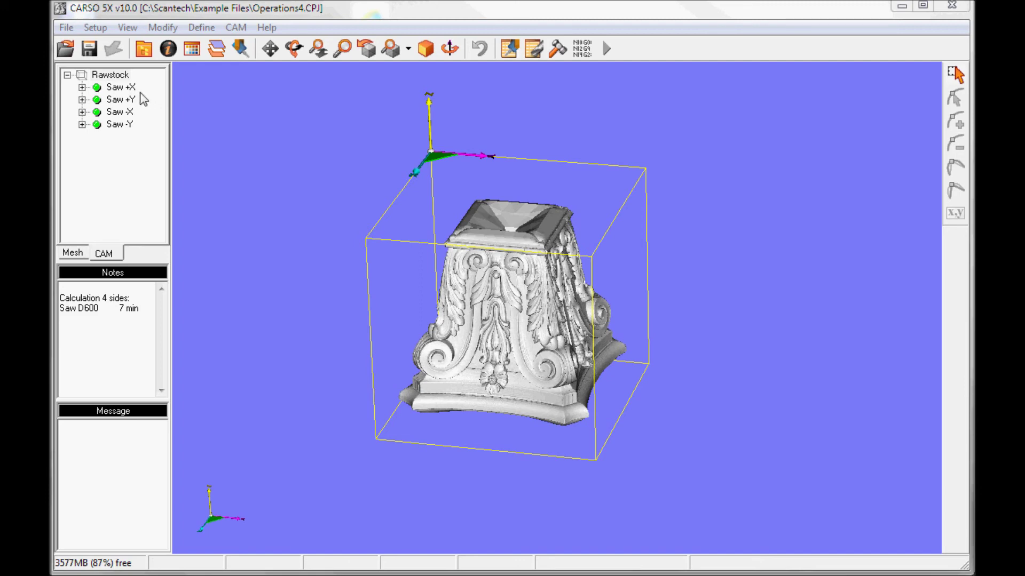
Step: Inspect the Saw +X toolpaths from several angles around the capital
click(116, 88)
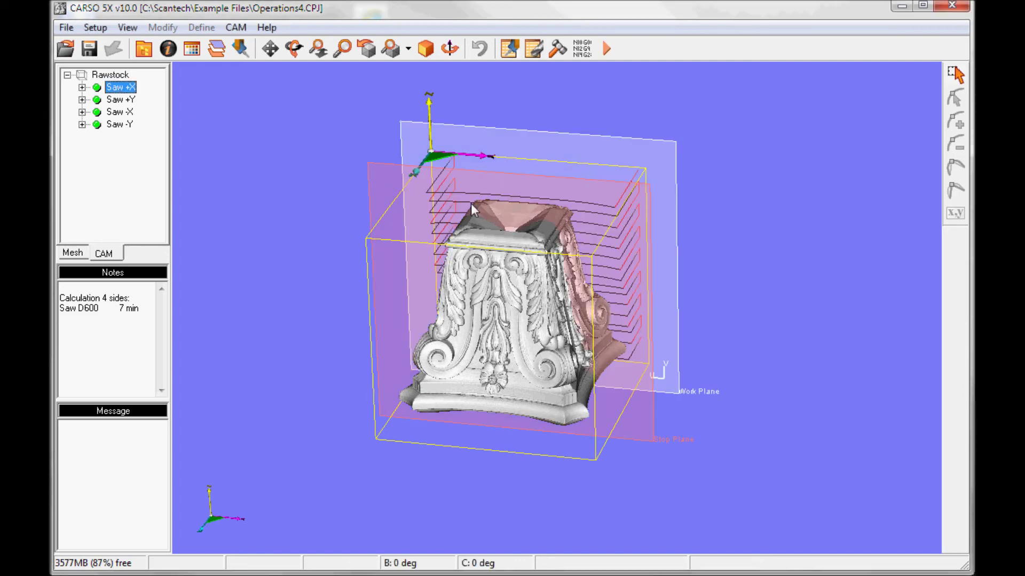
drag(625, 302, 459, 188)
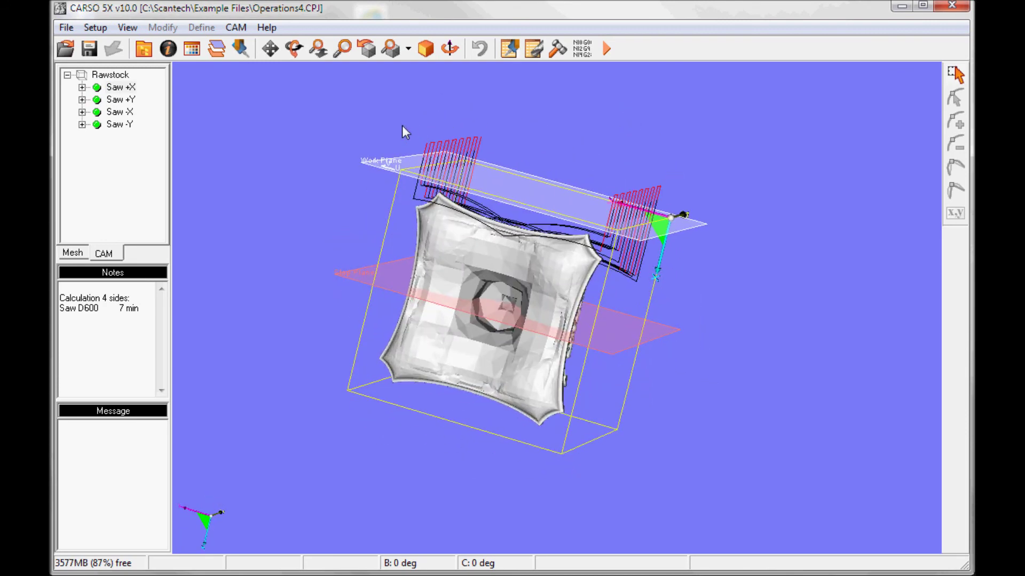
right_drag(467, 169, 485, 194)
drag(484, 195, 411, 262)
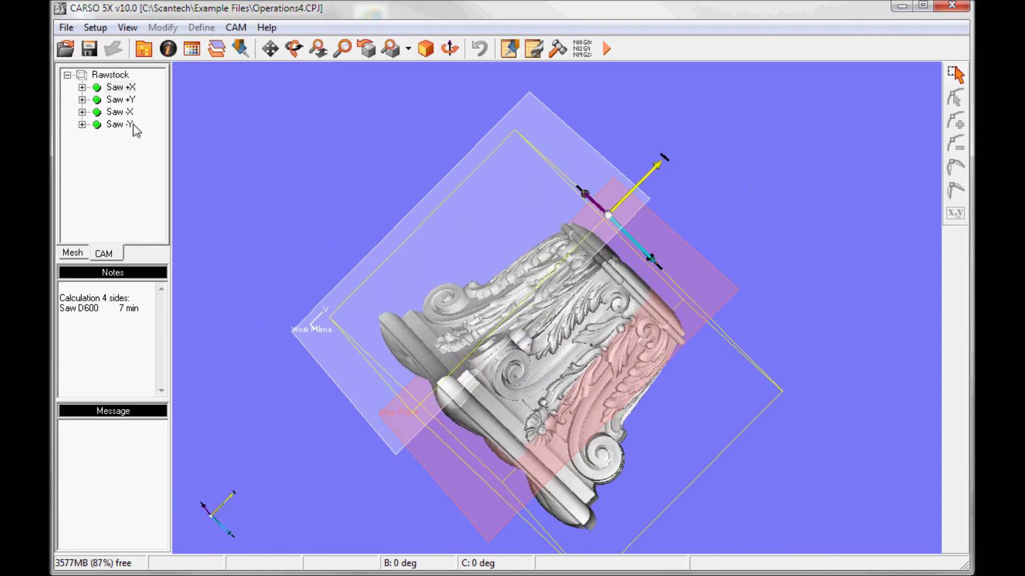
Step: Step through the Saw +Y, Saw -X and Saw -Y toolpaths, then back to Saw +X
click(119, 99)
drag(241, 158, 239, 249)
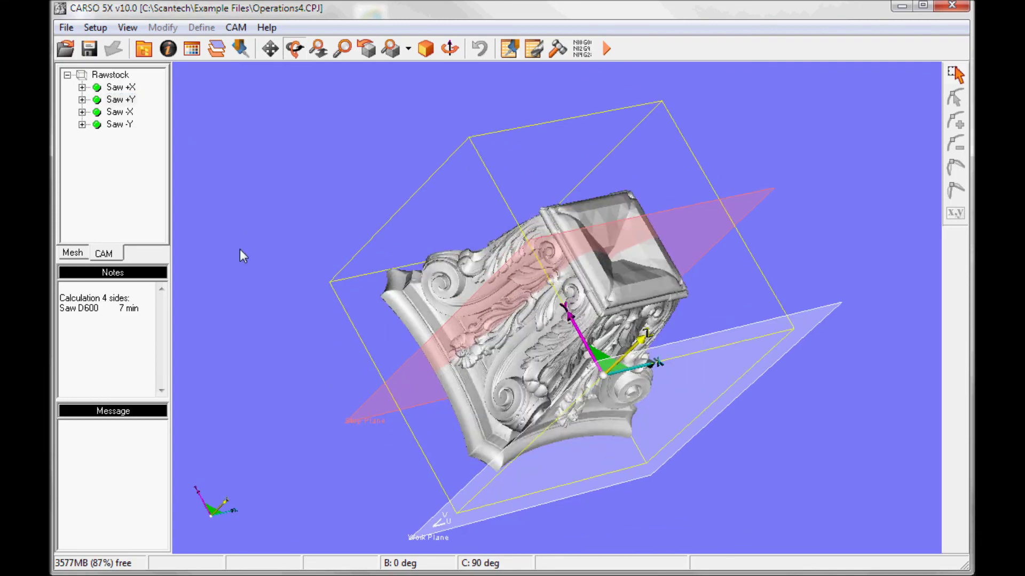
click(119, 113)
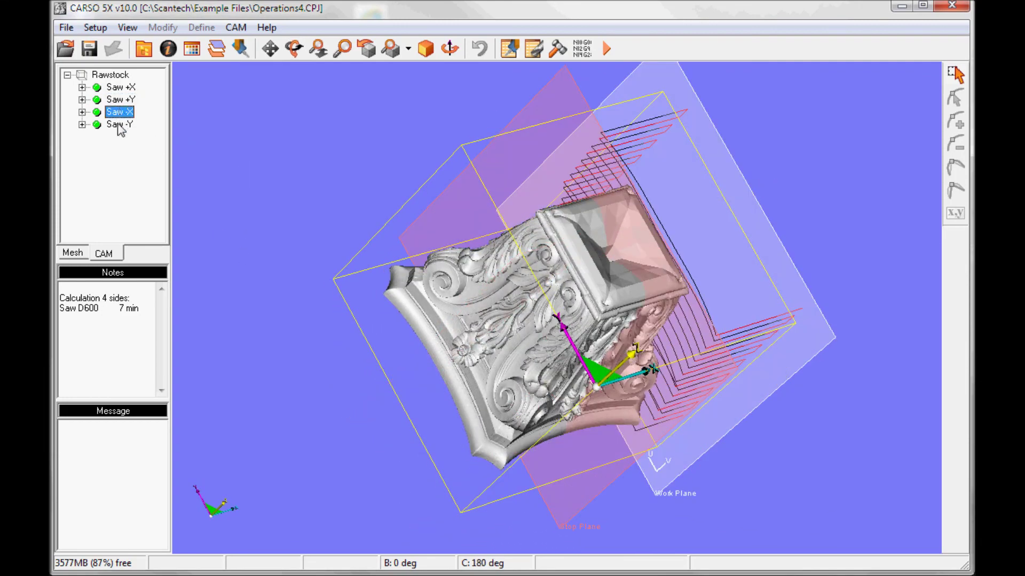
click(119, 124)
click(119, 112)
click(118, 100)
click(120, 87)
drag(458, 243, 473, 165)
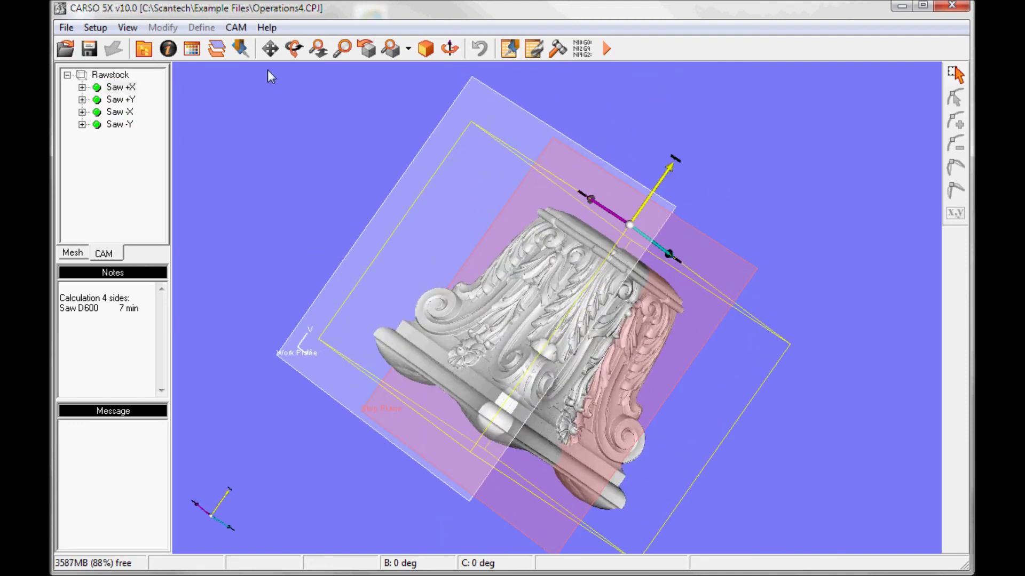
Step: Show the machine head and saw tool, viewing them from above alongside the capital
click(242, 50)
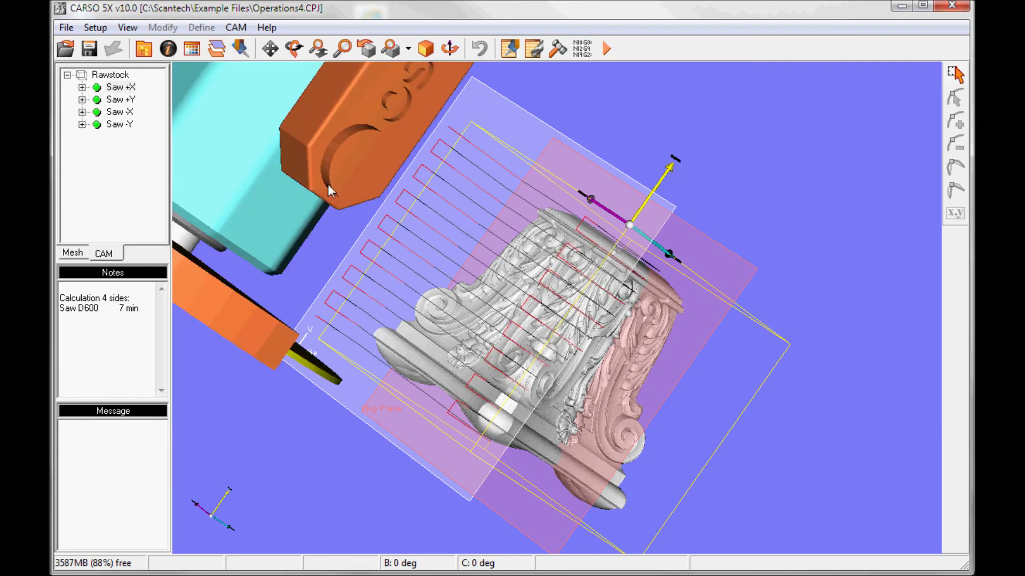
scroll(373, 216, down, 5)
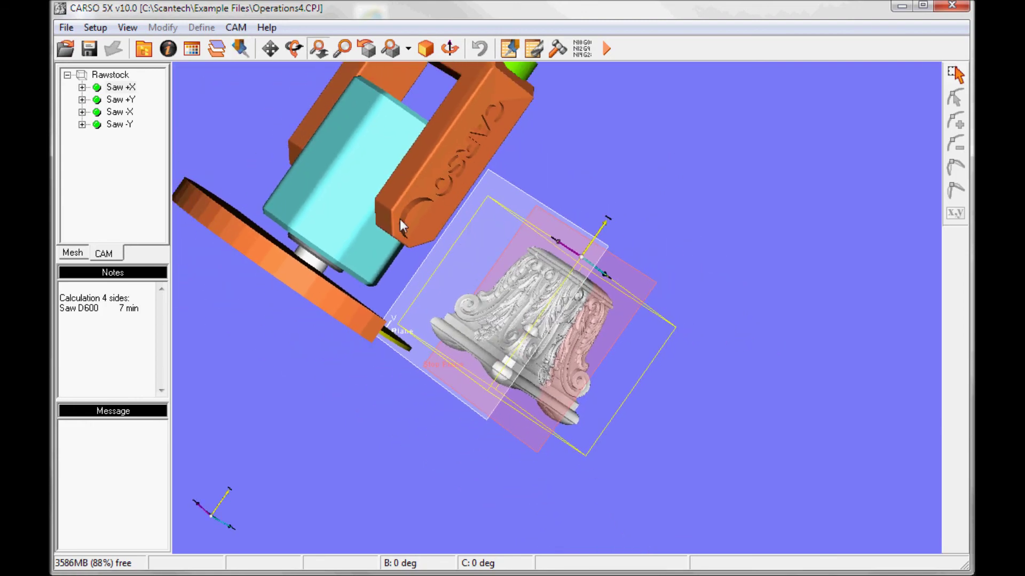
middle_drag(446, 236, 539, 141)
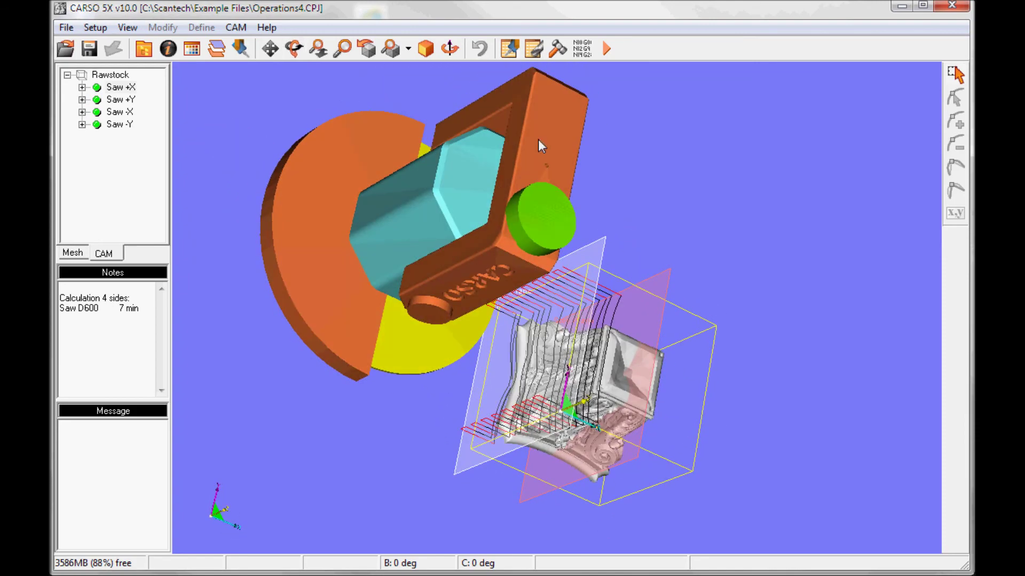
Step: Play and replay the saw blade's toolpath simulation around the capital, then close it
click(607, 49)
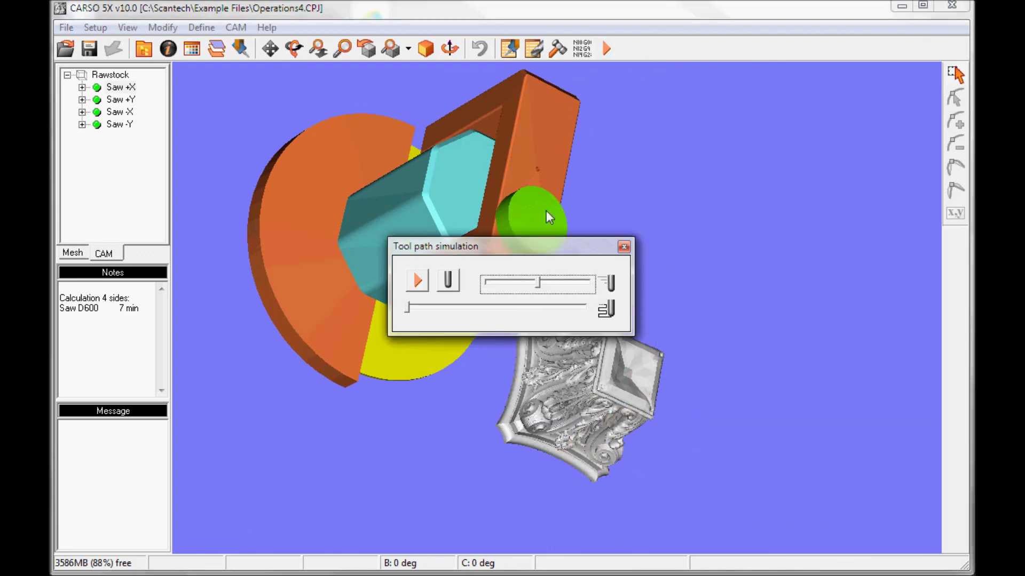
drag(540, 251, 798, 106)
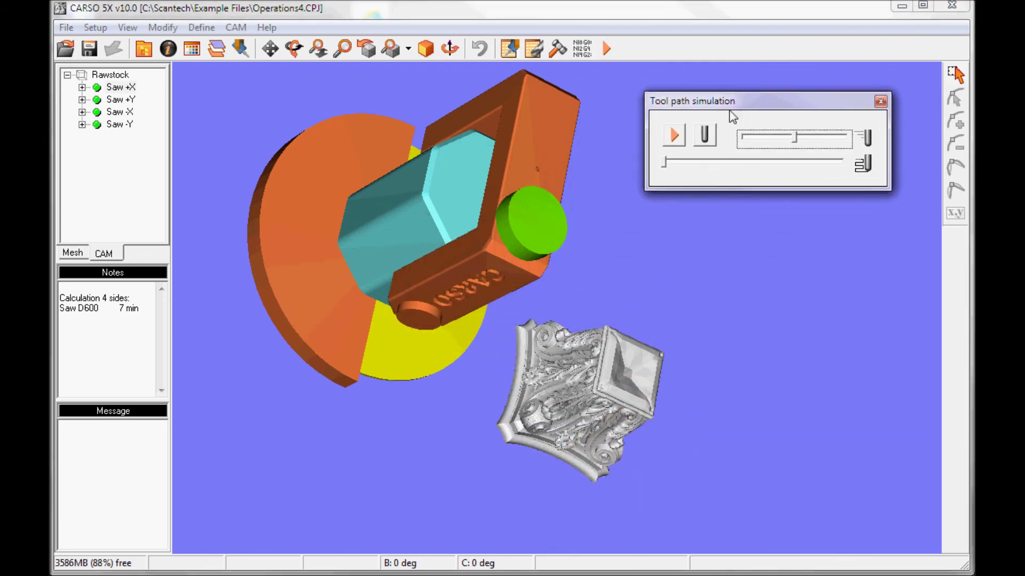
click(676, 136)
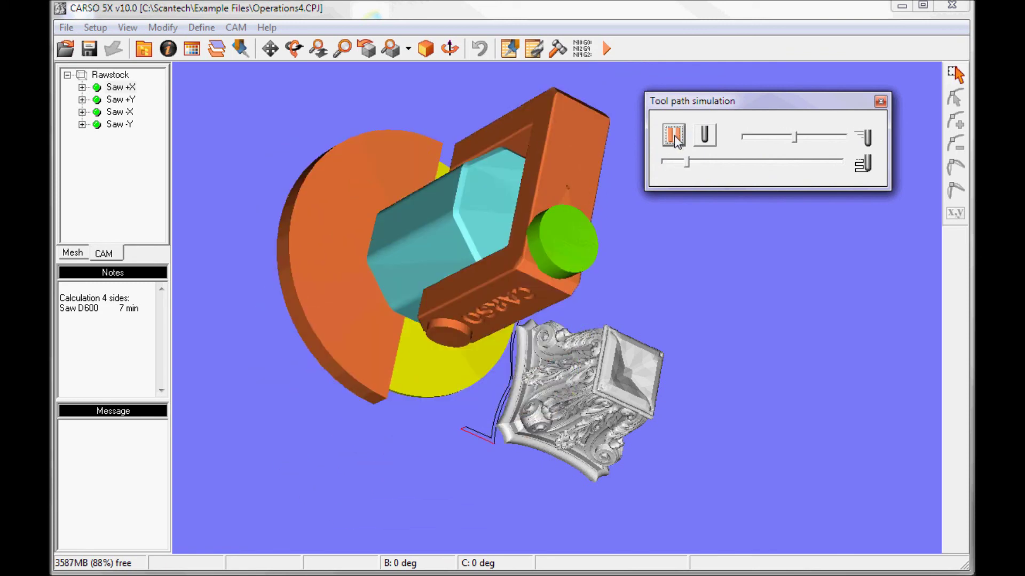
drag(605, 300, 538, 280)
scroll(538, 270, up, 5)
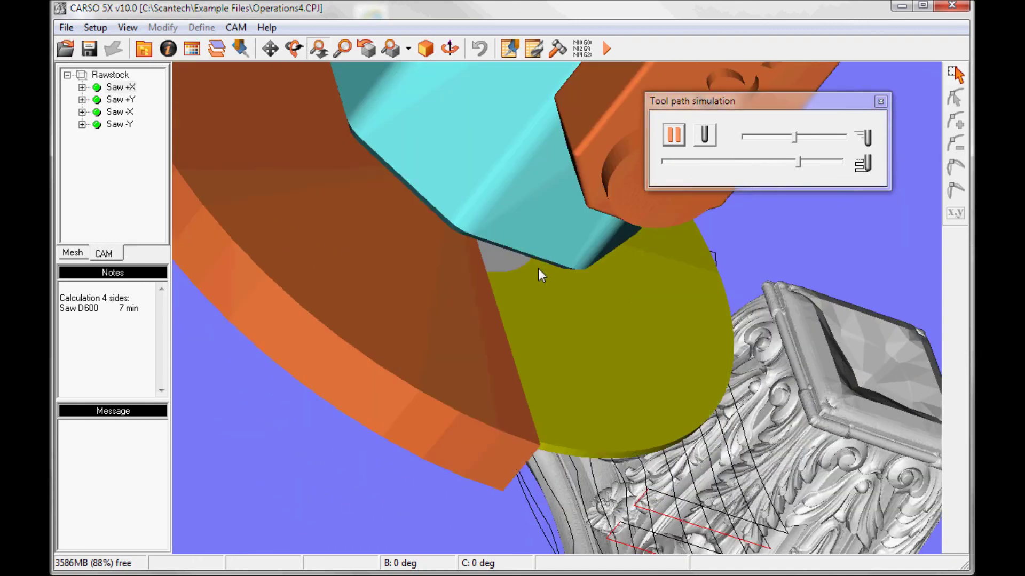
scroll(522, 235, down, 5)
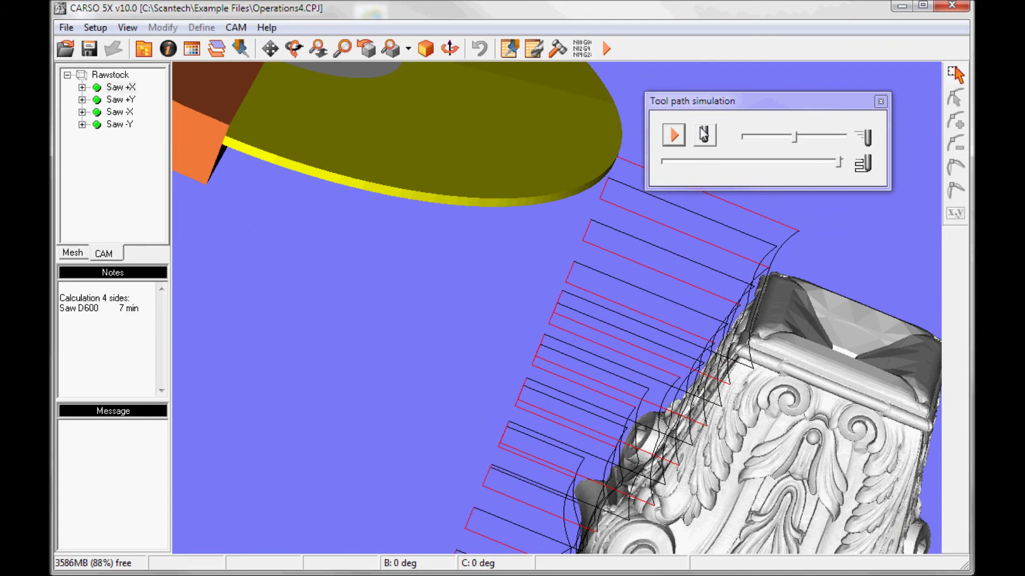
click(673, 143)
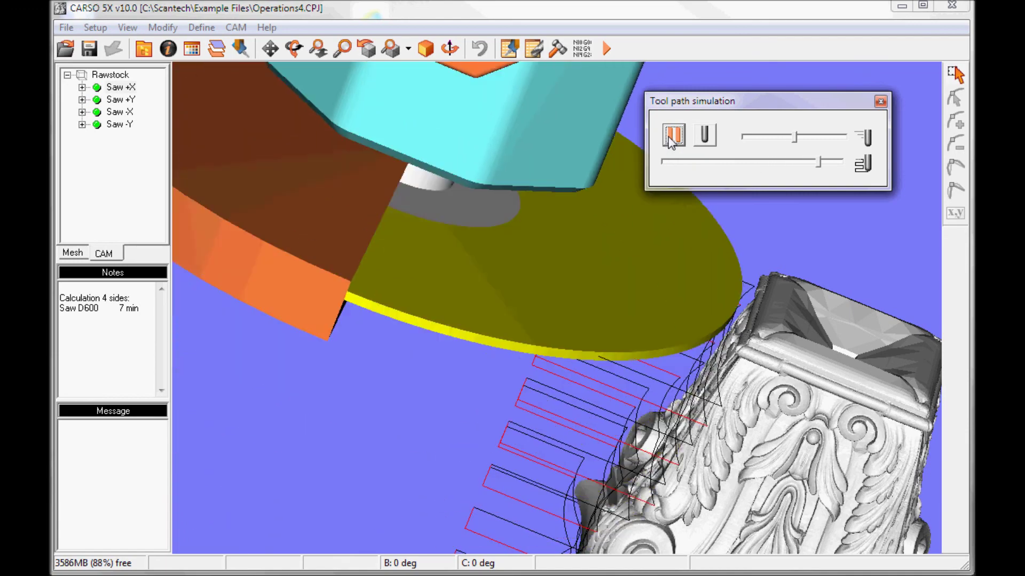
click(880, 102)
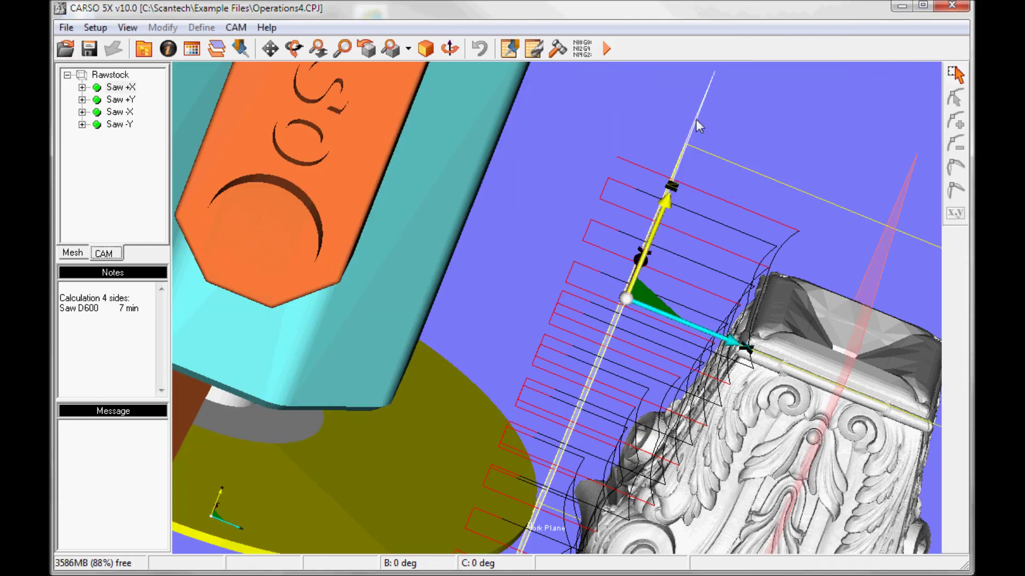